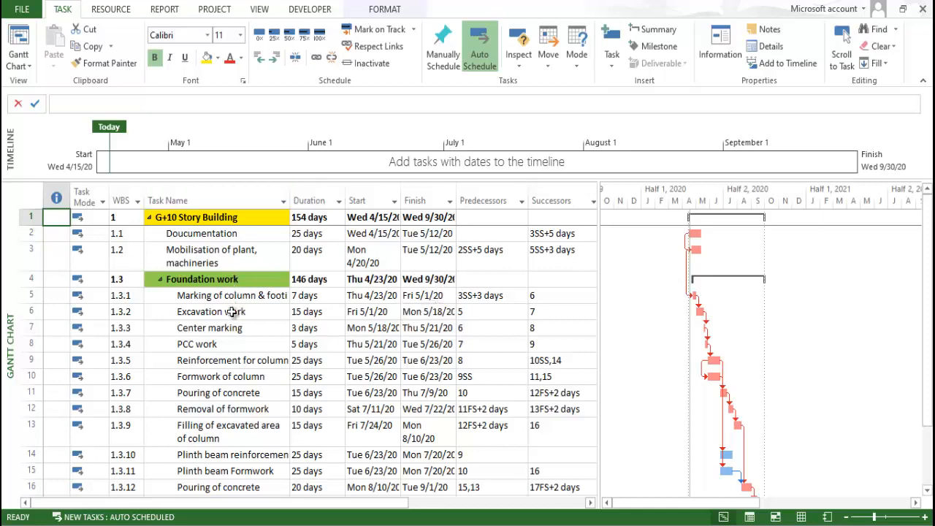
# - Review the G+10 Story Building task list, including the foundation subtasks from column marking through PCC work
pyautogui.scroll(-2, 237, 321)
pyautogui.scroll(1, 239, 321)
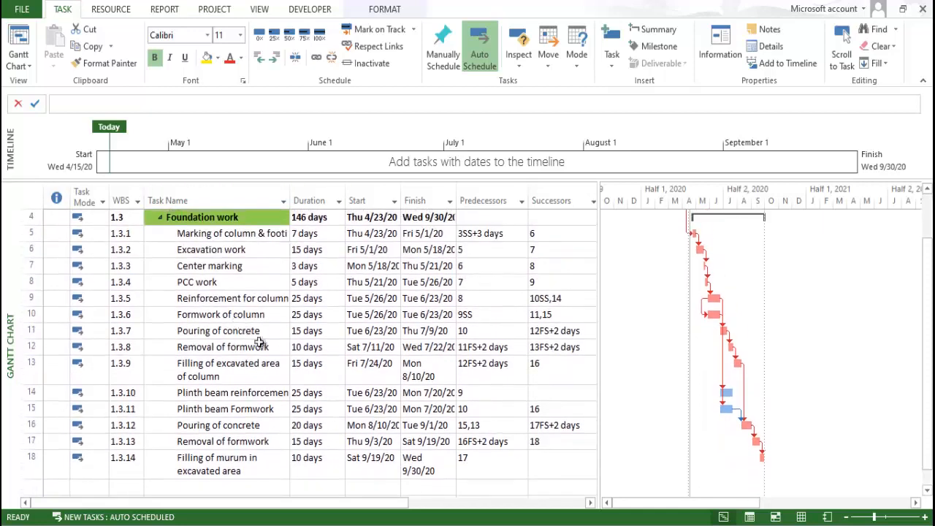
pyautogui.scroll(1, 263, 343)
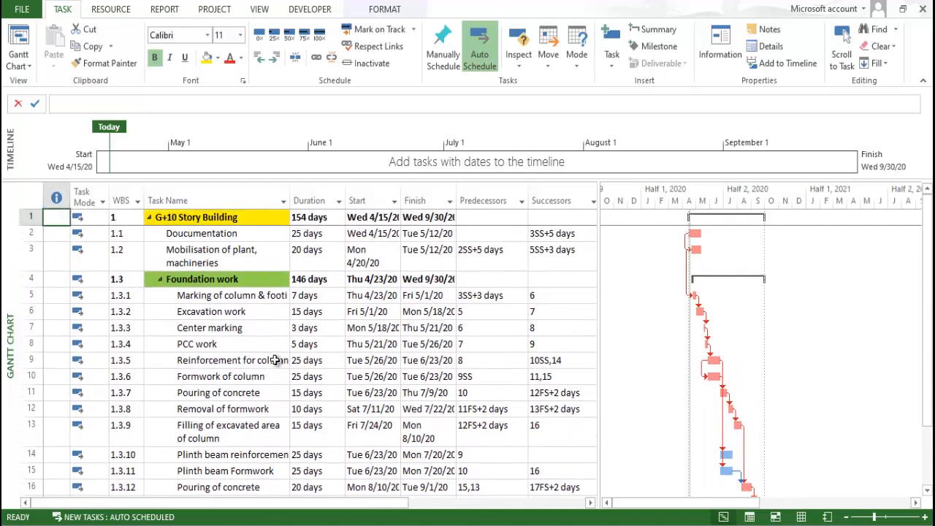
pyautogui.click(182, 219)
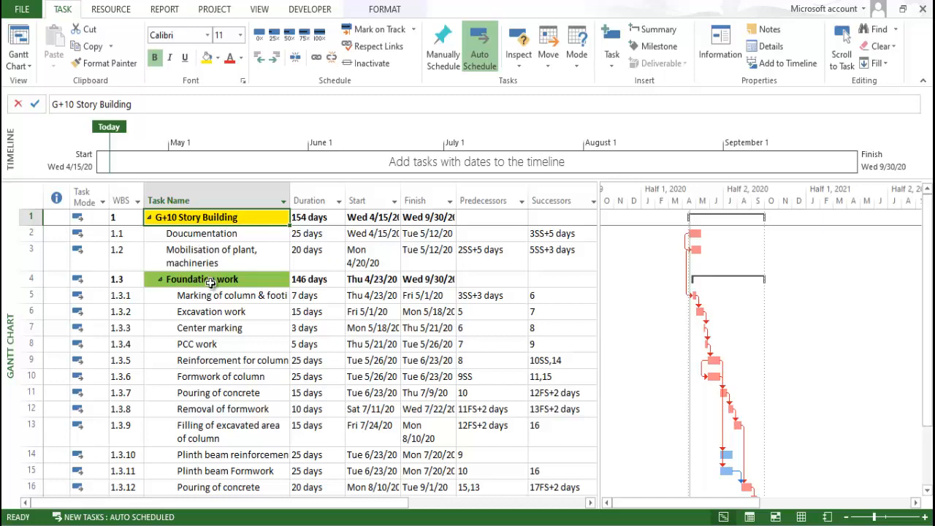
pyautogui.scroll(-2, 211, 283)
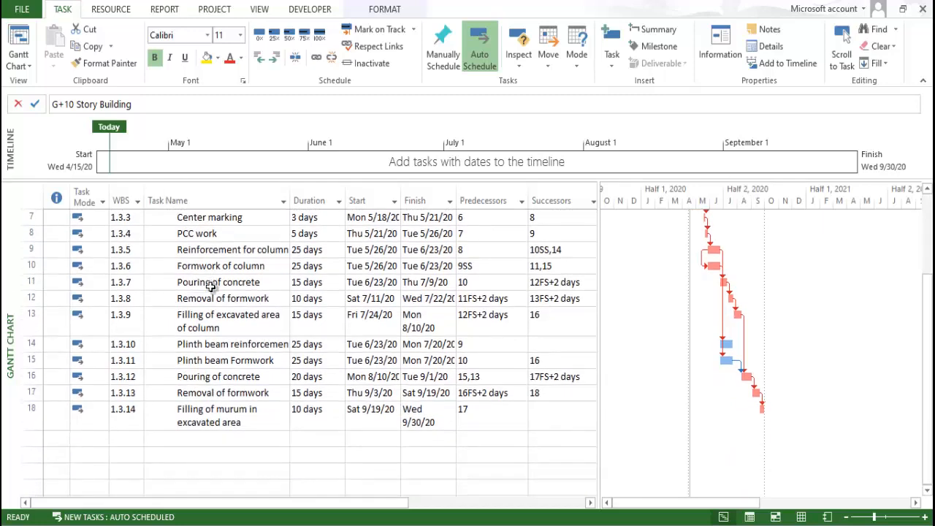
pyautogui.scroll(2, 207, 293)
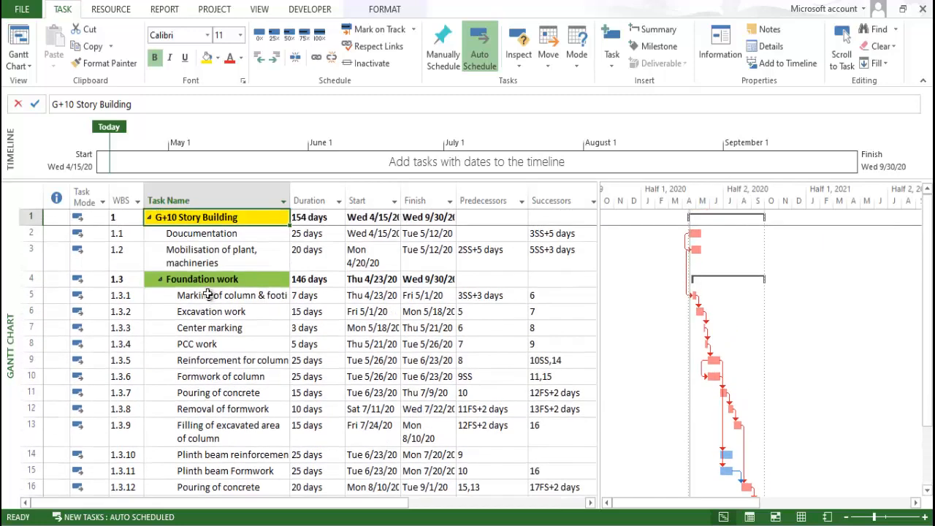
pyautogui.click(209, 283)
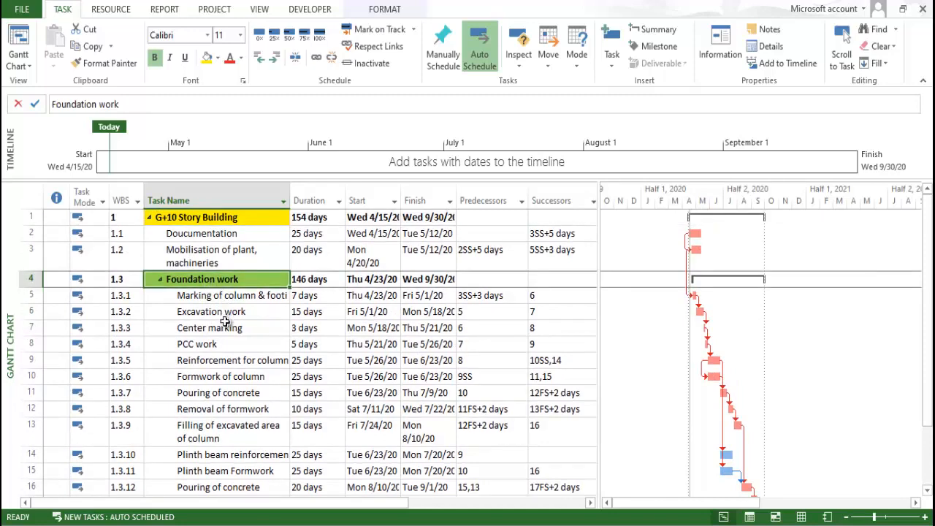
pyautogui.scroll(-2, 225, 320)
pyautogui.scroll(2, 225, 322)
pyautogui.scroll(-2, 175, 340)
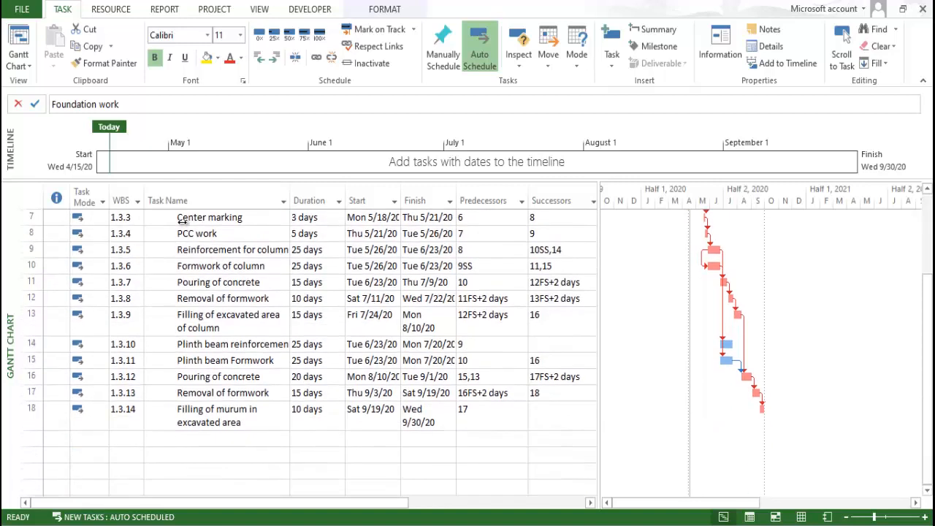
pyautogui.scroll(1, 181, 422)
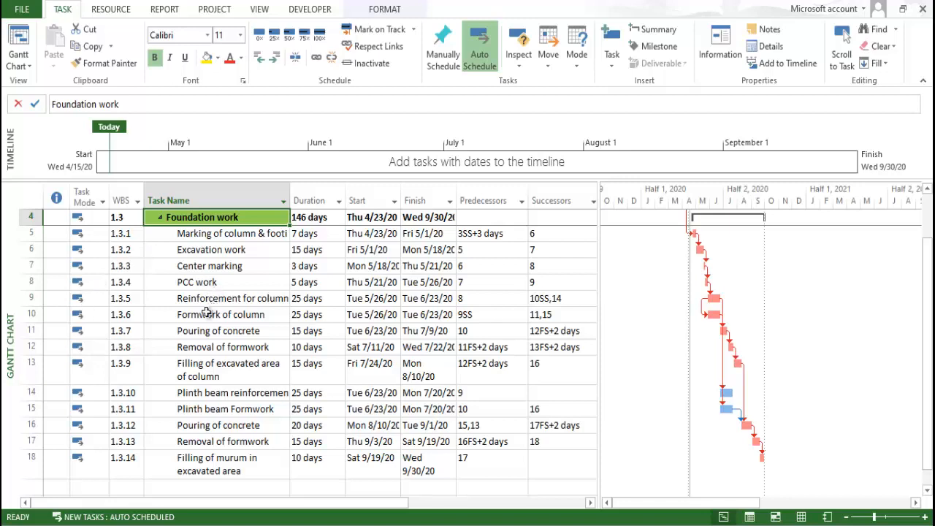
pyautogui.click(202, 282)
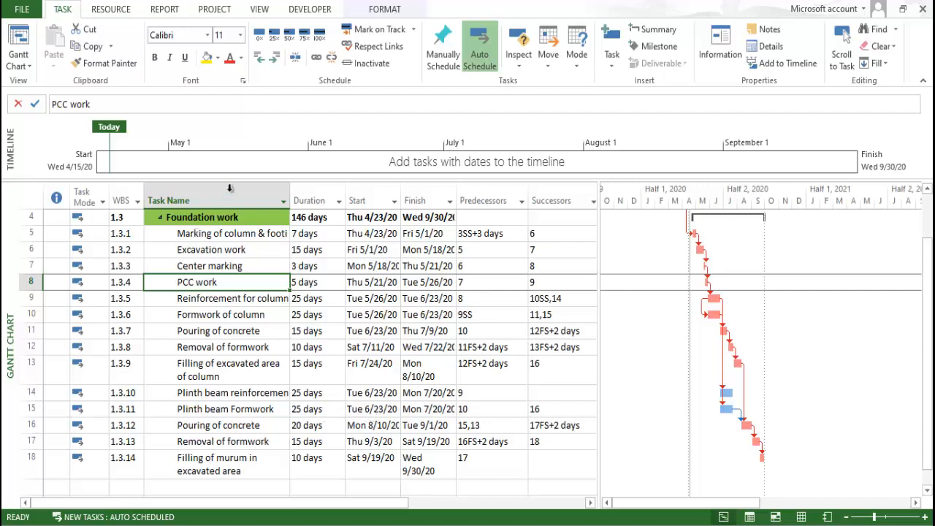
pyautogui.moveTo(234, 234); pyautogui.dragTo(230, 281)
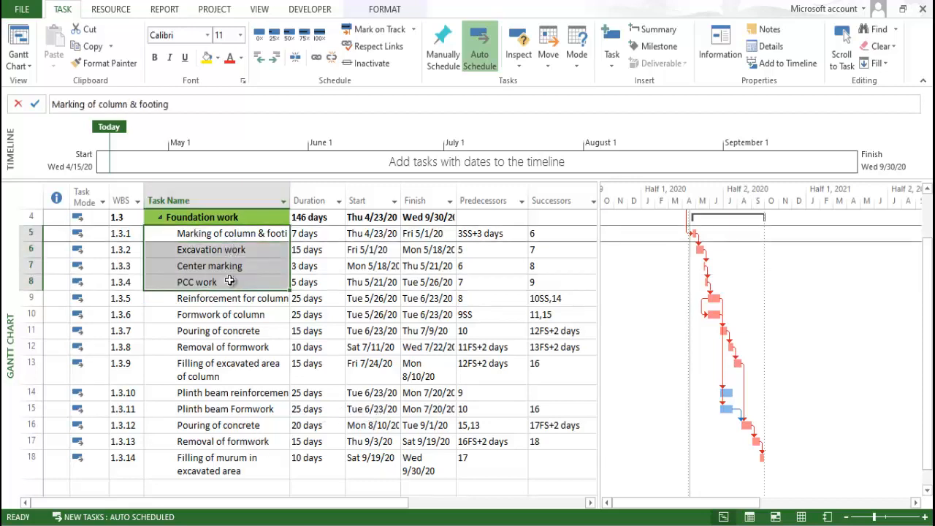
pyautogui.click(232, 298)
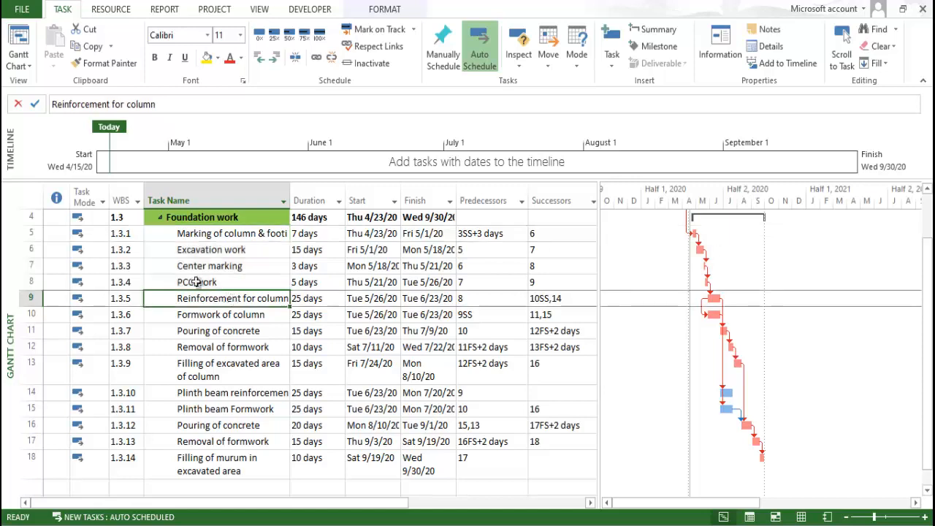
# - Insert a new task directly above Reinforcement for column and name it "Foundation Column work"
pyautogui.click(32, 300)
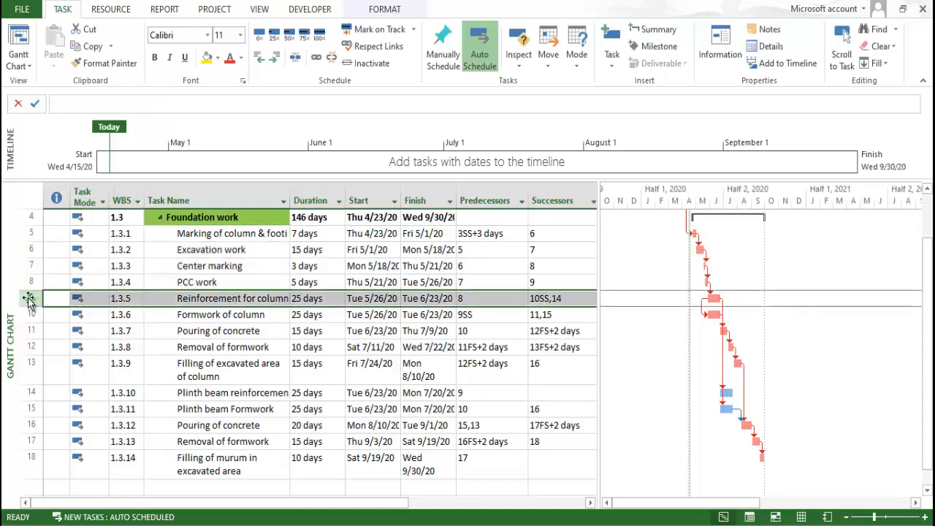
pyautogui.rightClick(31, 300)
pyautogui.click(86, 103)
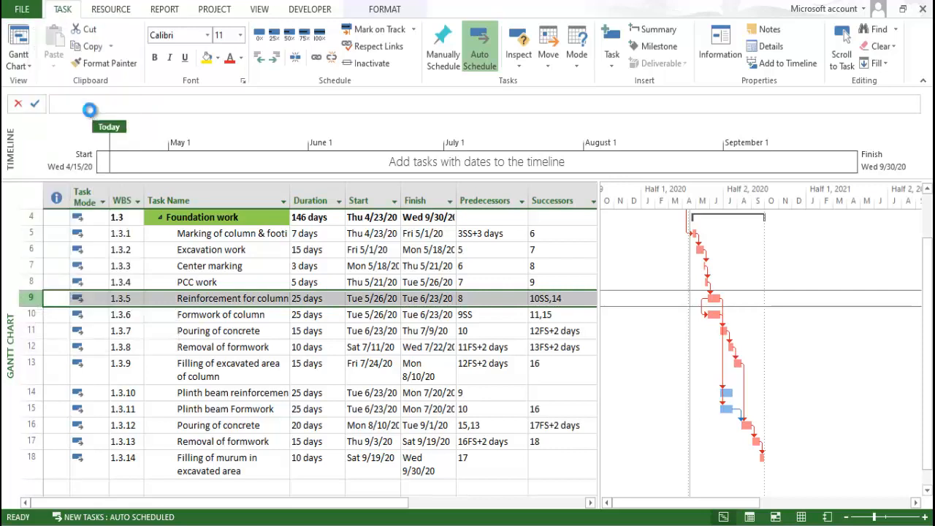
pyautogui.click(231, 330)
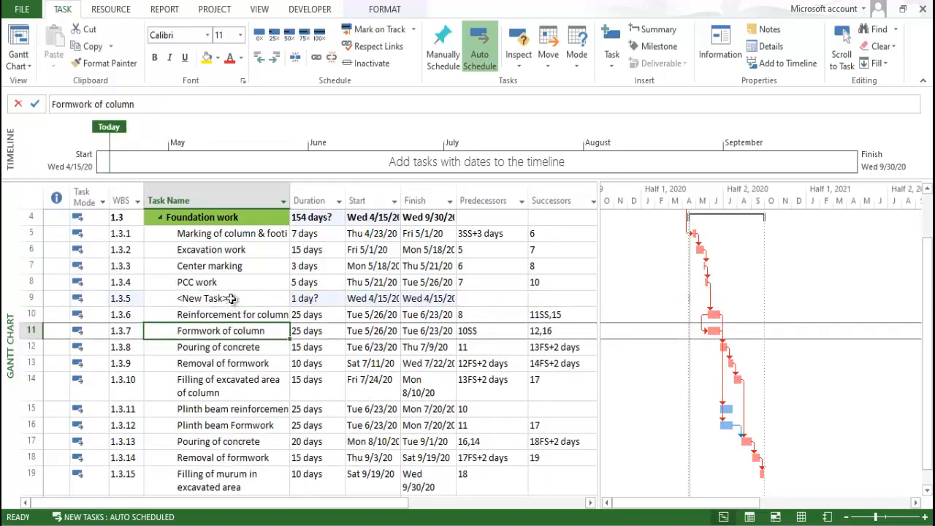
pyautogui.click(232, 299)
pyautogui.write('F')
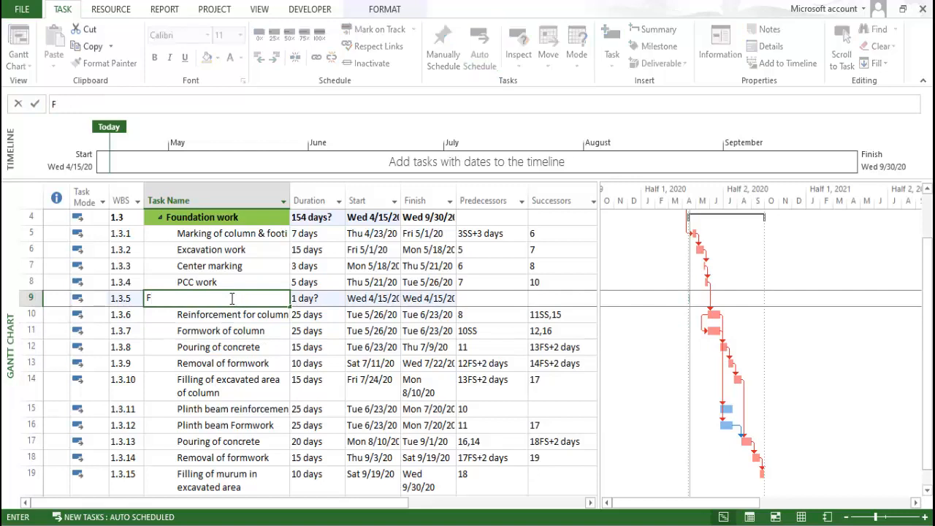
pyautogui.write('oundation ')
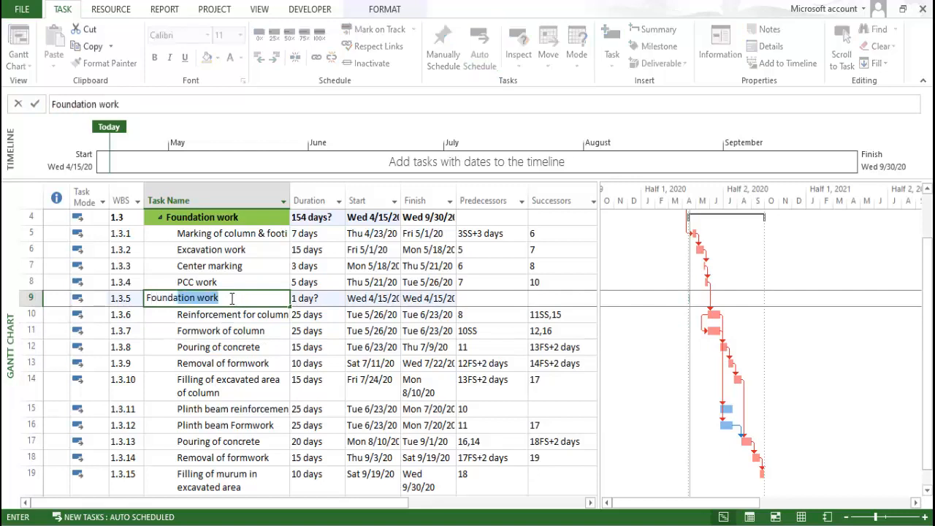
pyautogui.write('C')
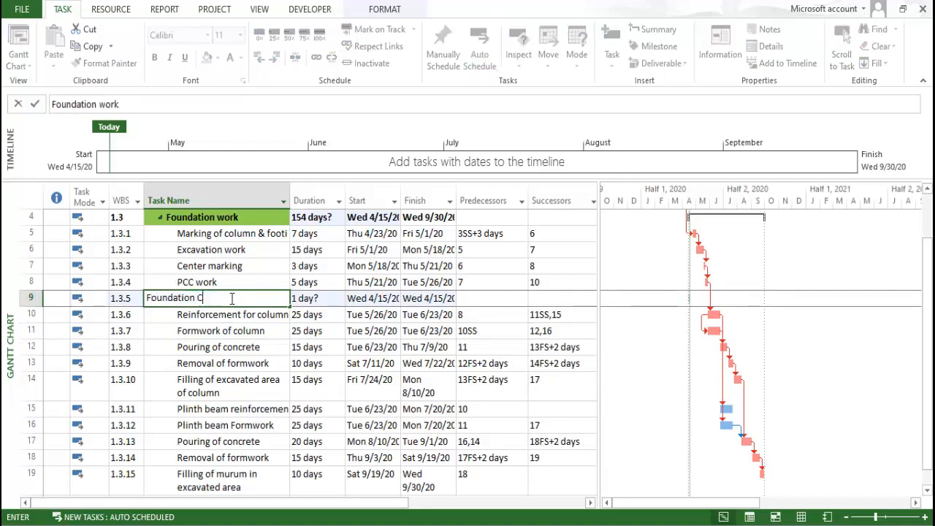
pyautogui.write('olumn')
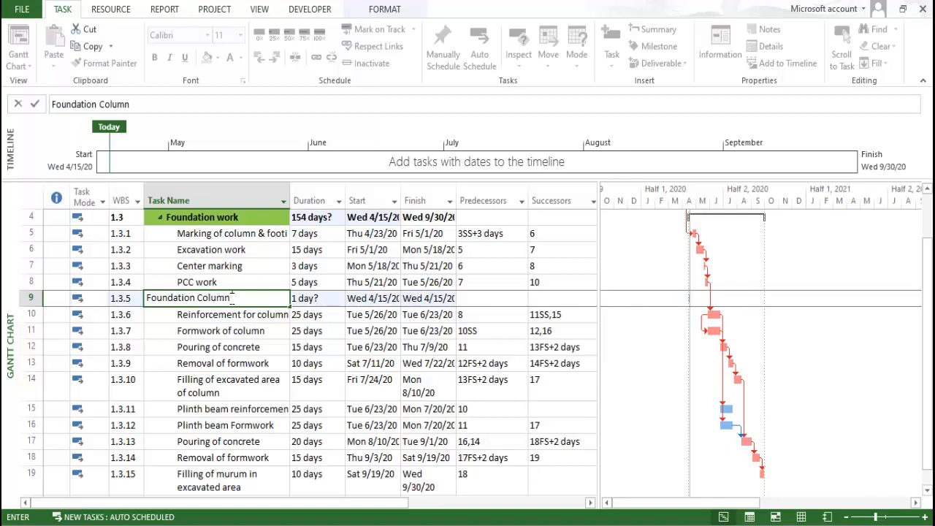
pyautogui.write(' wi')
pyautogui.click(259, 347)
pyautogui.click(215, 305)
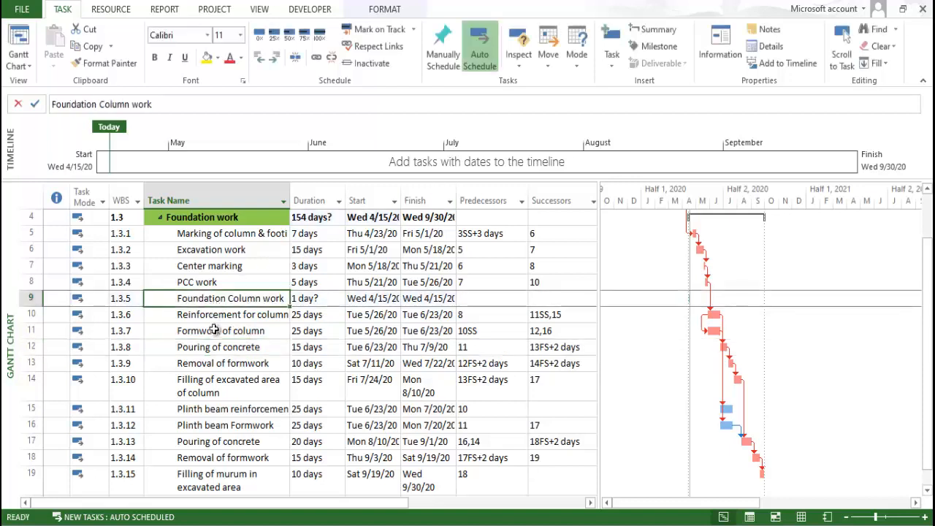
# - Indent the five tasks from Reinforcement for column through Filling of excavated area of column, making them subtasks of Foundation Column work
pyautogui.moveTo(214, 319); pyautogui.dragTo(226, 398)
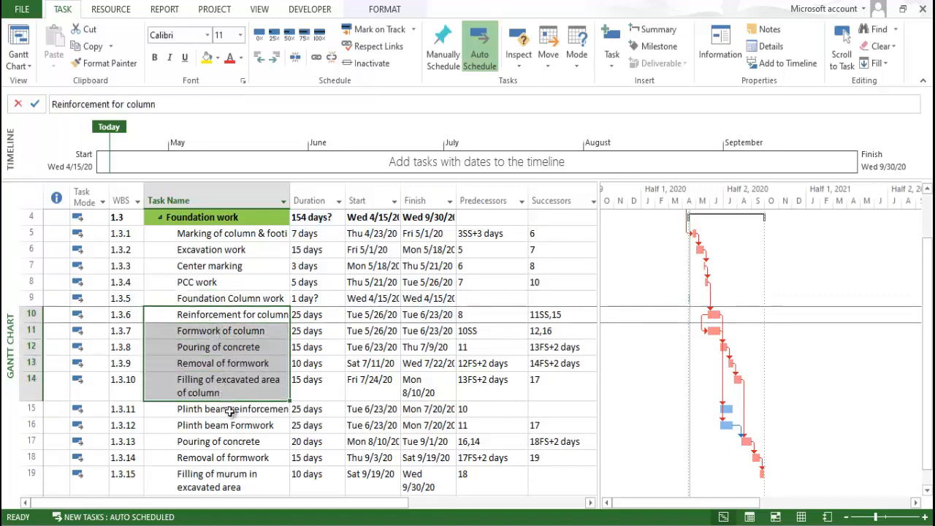
pyautogui.click(274, 57)
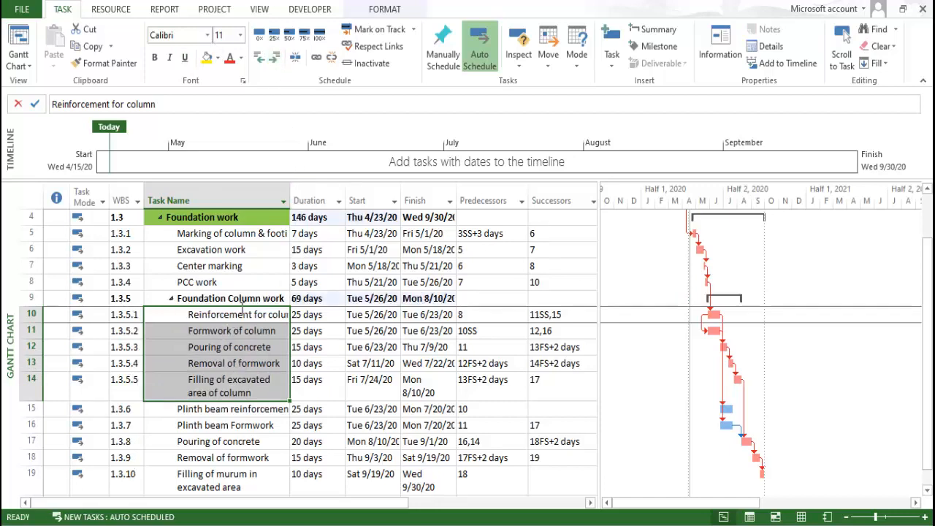
pyautogui.click(321, 333)
pyautogui.click(325, 299)
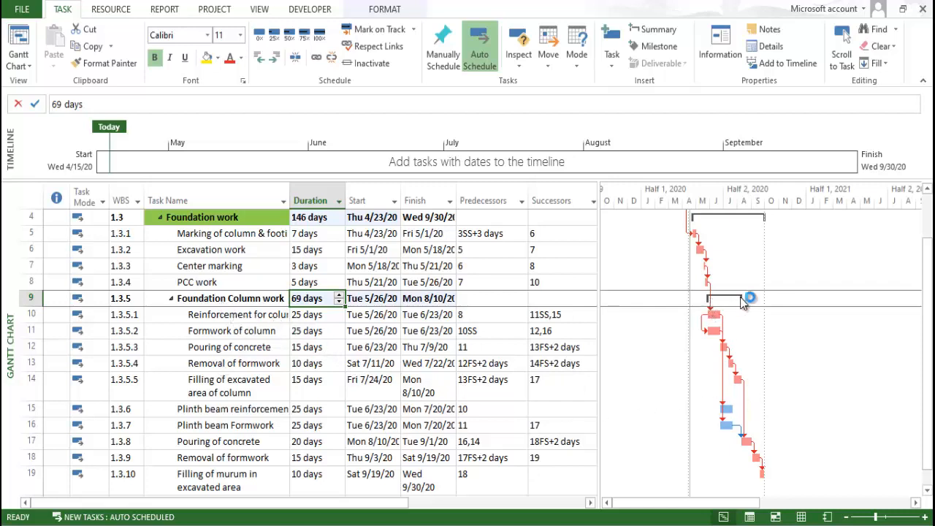
pyautogui.moveTo(742, 303)
pyautogui.scroll(-2, 268, 356)
pyautogui.scroll(3, 268, 356)
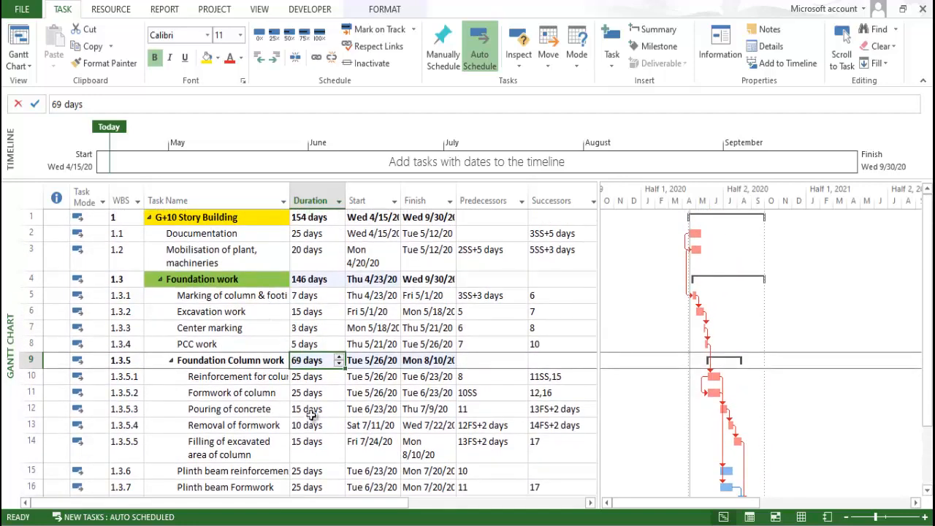
# - Try a lighter green theme colour as the background of the Foundation Column work task name
pyautogui.click(263, 425)
pyautogui.click(234, 360)
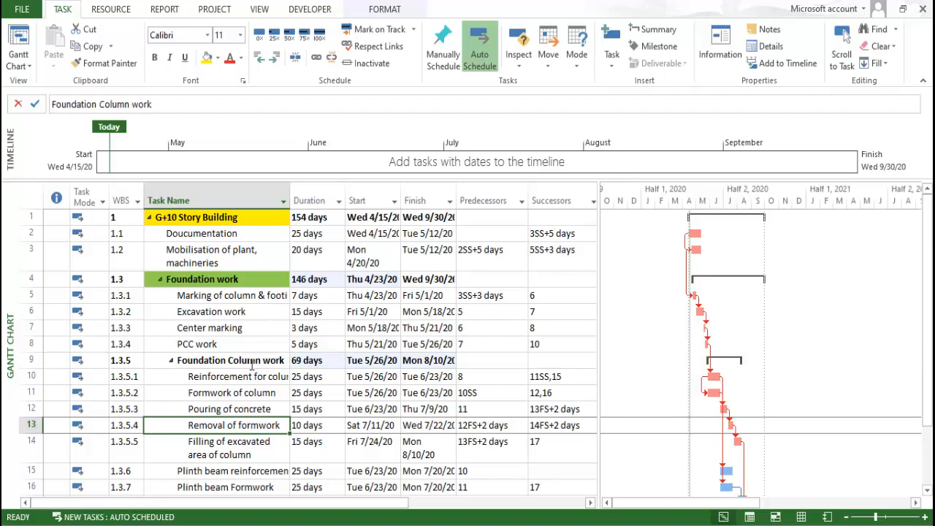
pyautogui.click(218, 58)
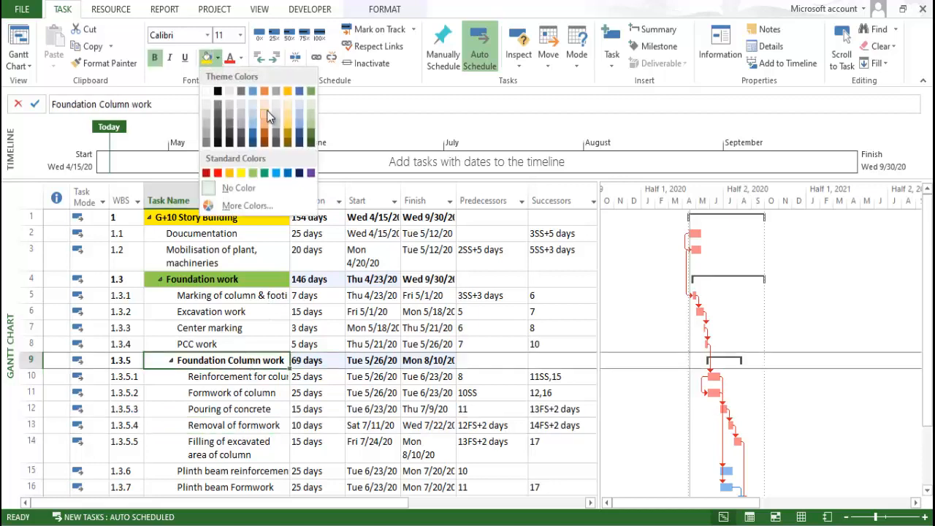
pyautogui.click(313, 130)
pyautogui.click(307, 295)
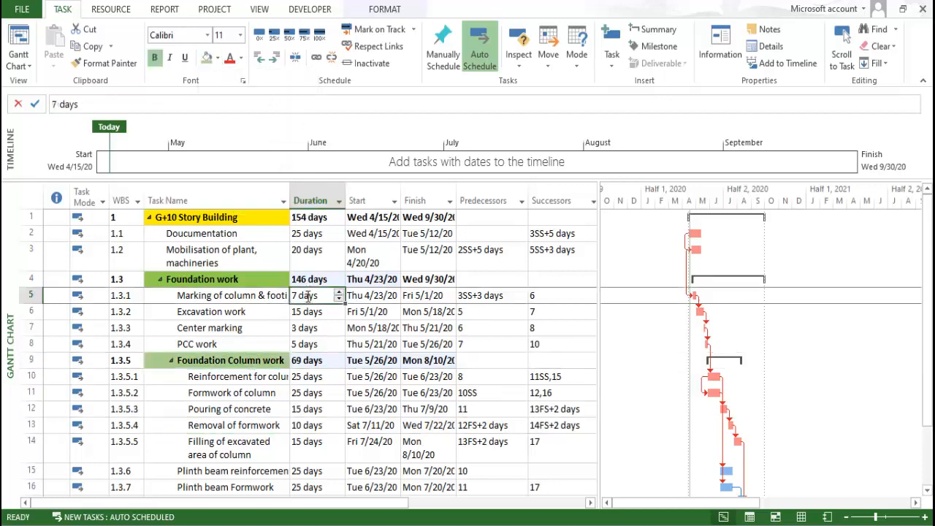
# - Try a darker green theme colour as the background of the Foundation Column work task name
pyautogui.click(257, 362)
pyautogui.click(218, 58)
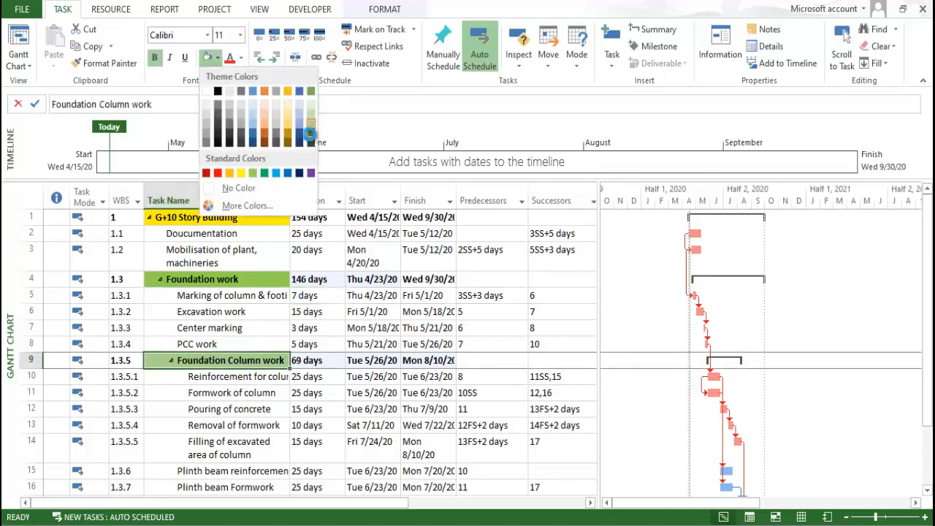
pyautogui.click(311, 140)
pyautogui.press('Down')
pyautogui.press('Down')
pyautogui.press('Down')
pyautogui.click(213, 357)
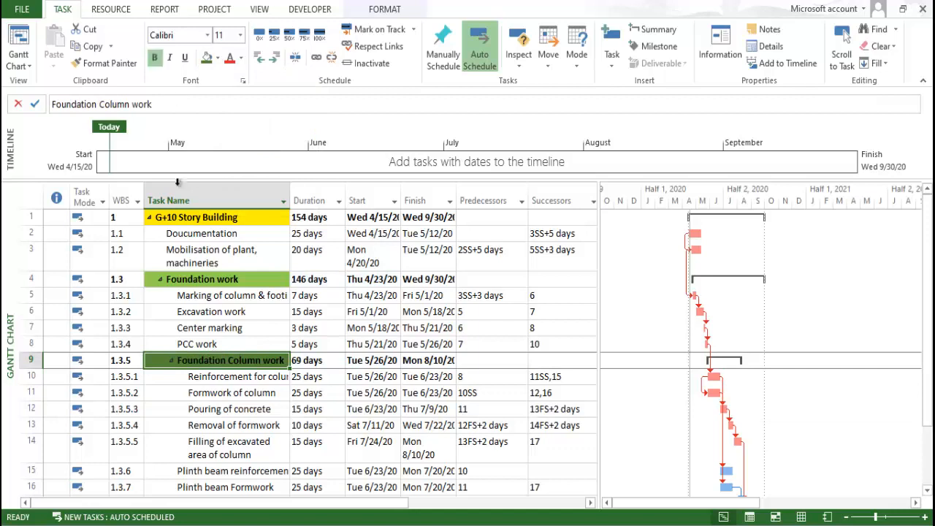
# - Copy the formatting of the Foundation work task name onto the Foundation Column work task name
pyautogui.click(182, 283)
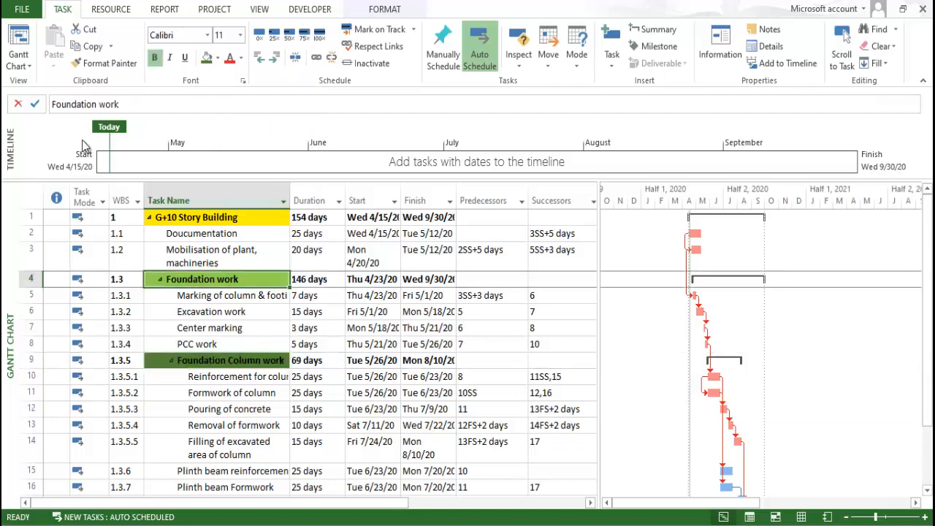
pyautogui.click(106, 62)
pyautogui.click(241, 362)
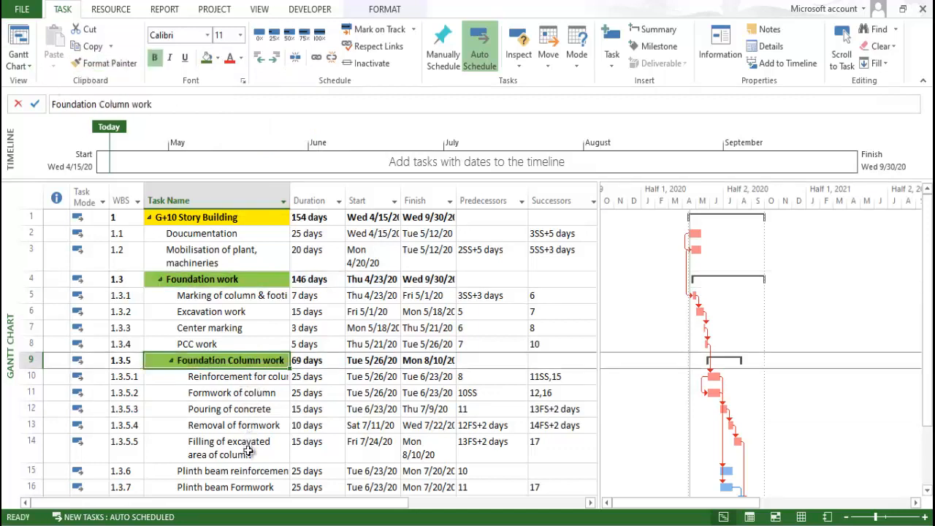
pyautogui.click(252, 425)
pyautogui.scroll(-1, 254, 423)
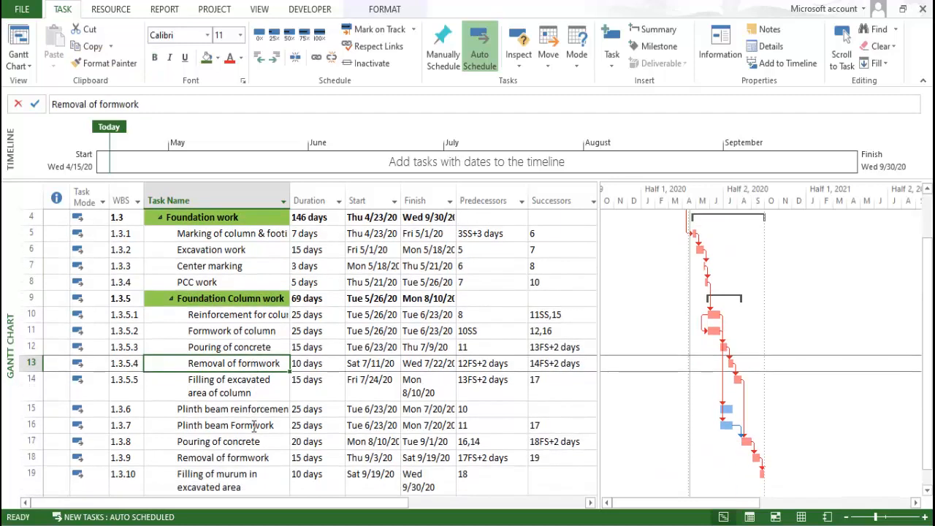
pyautogui.scroll(1, 254, 423)
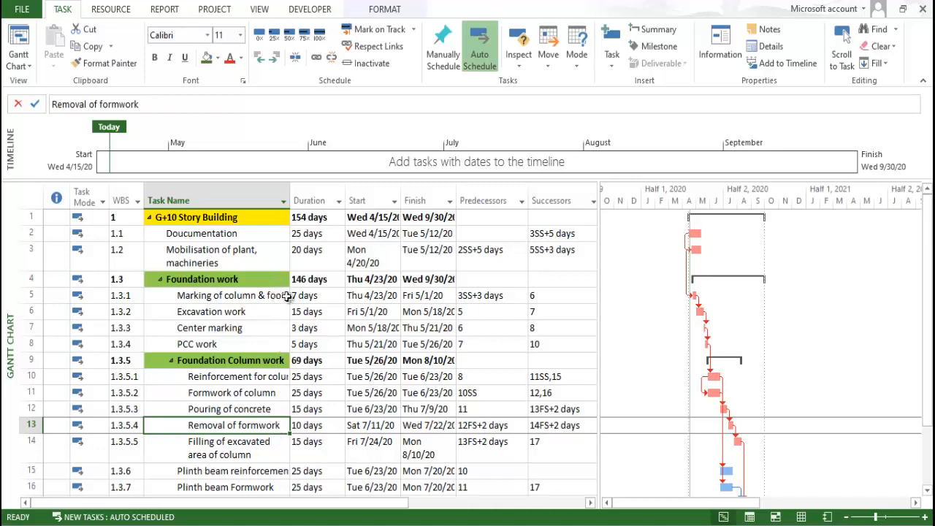
pyautogui.click(324, 283)
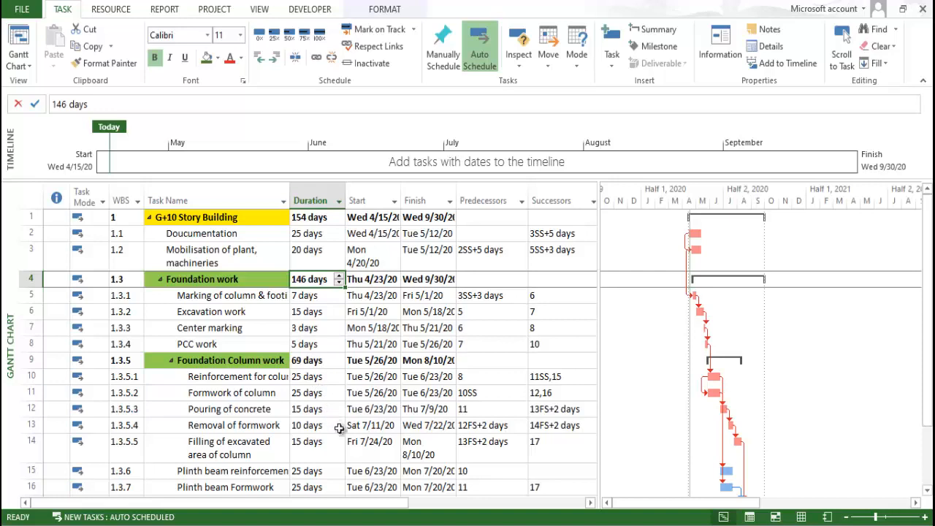
# - Insert a new task above Plinth beam reinforcement and name it Plinth Beam work
pyautogui.scroll(-3, 339, 427)
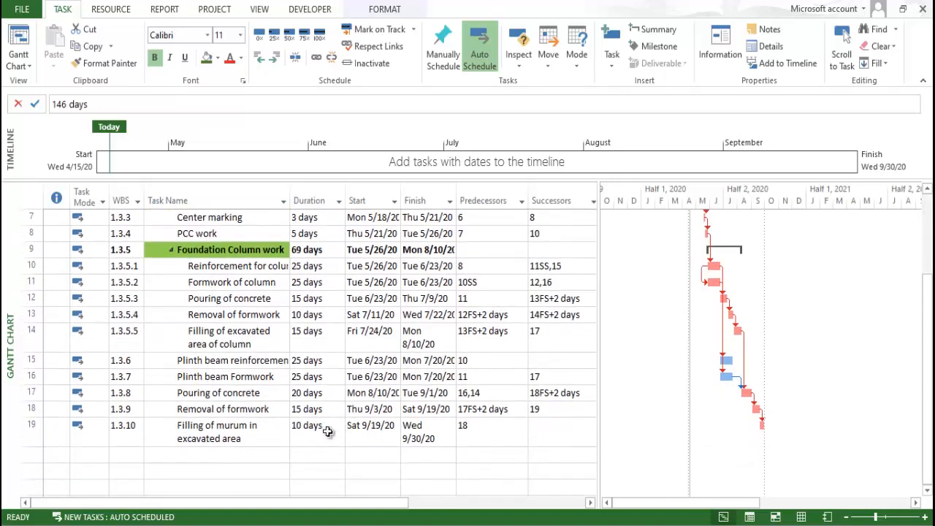
pyautogui.click(35, 361)
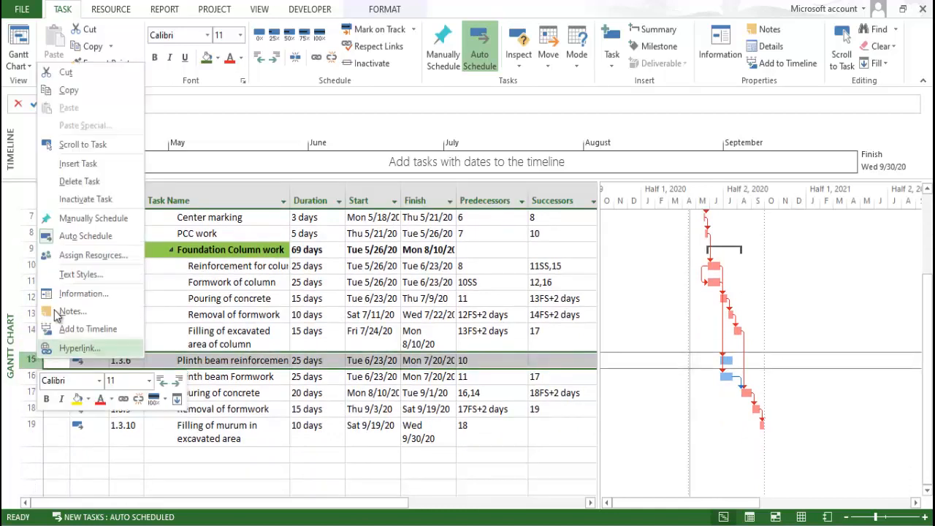
pyautogui.click(78, 164)
pyautogui.click(196, 392)
pyautogui.click(216, 360)
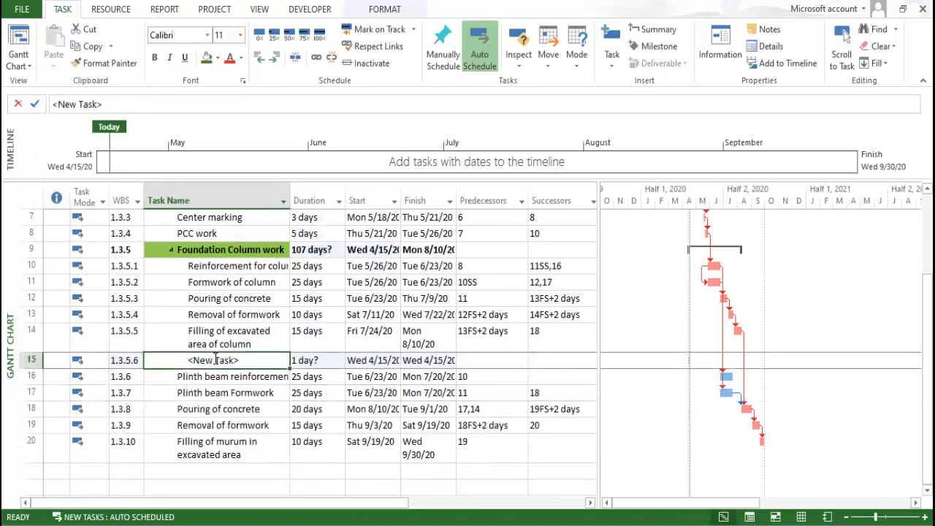
pyautogui.write('Plinth')
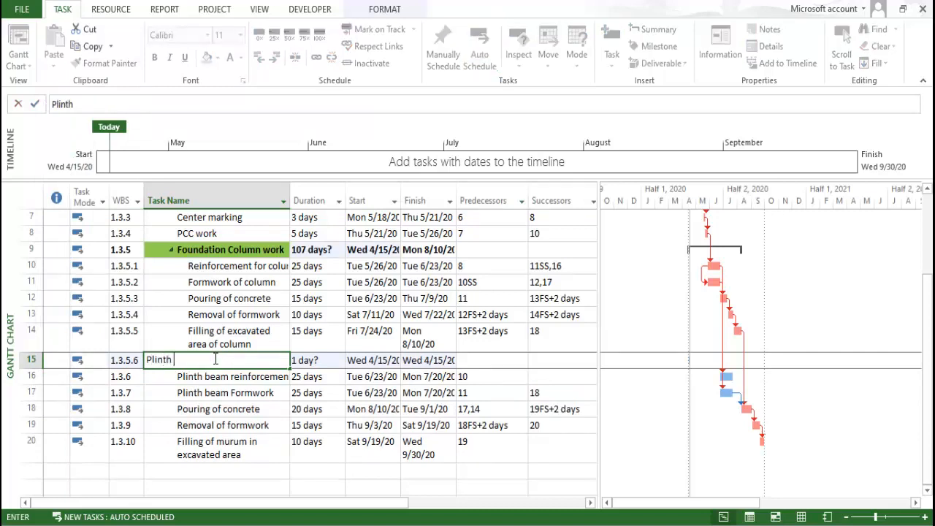
pyautogui.write(' BEam work')
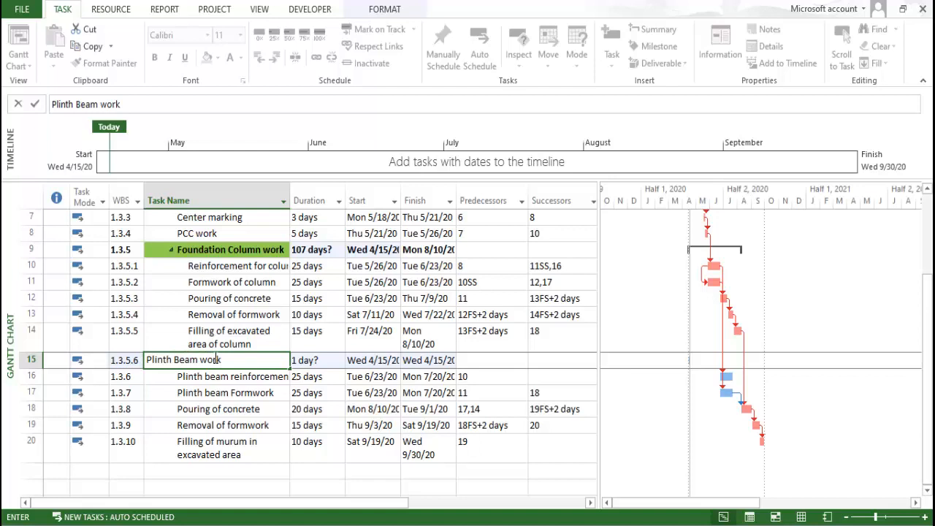
pyautogui.click(203, 395)
# - Indent the five tasks from Plinth beam reinforcement through Filling of murum in excavated area two levels, making them subtasks of Plinth Beam work
pyautogui.click(218, 377)
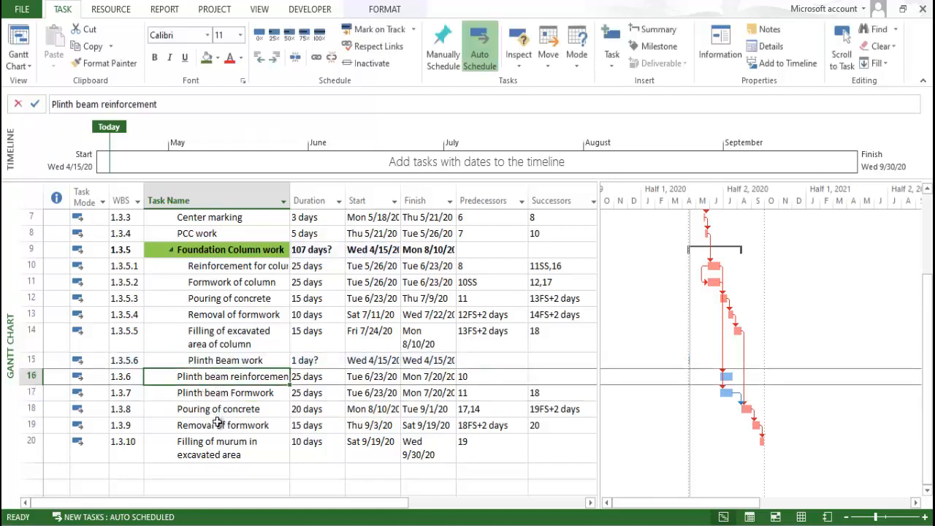
pyautogui.keyDown('shift'); pyautogui.click(217, 453); pyautogui.keyUp('shift')
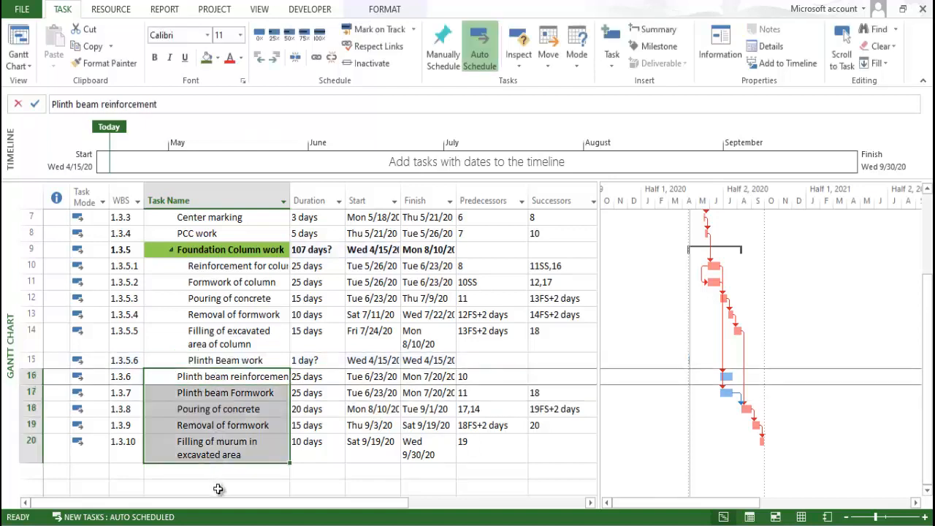
pyautogui.click(237, 450)
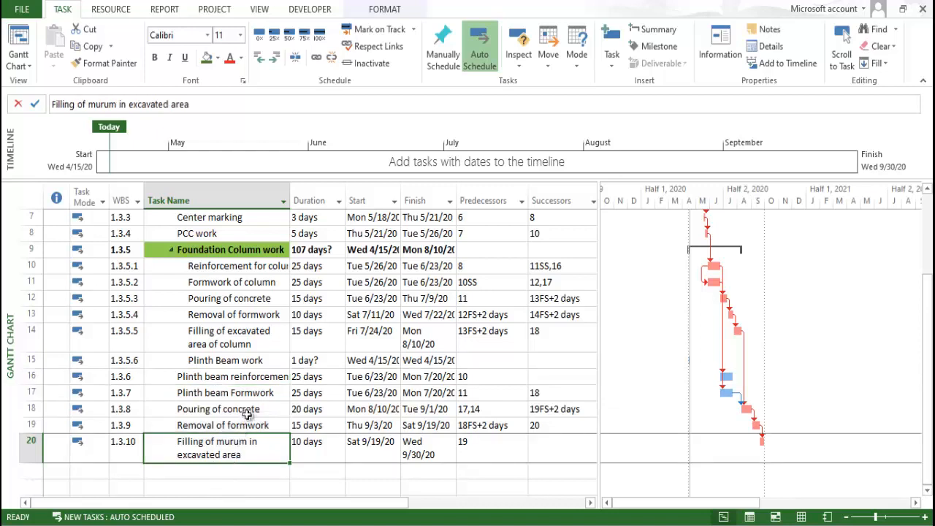
pyautogui.click(255, 379)
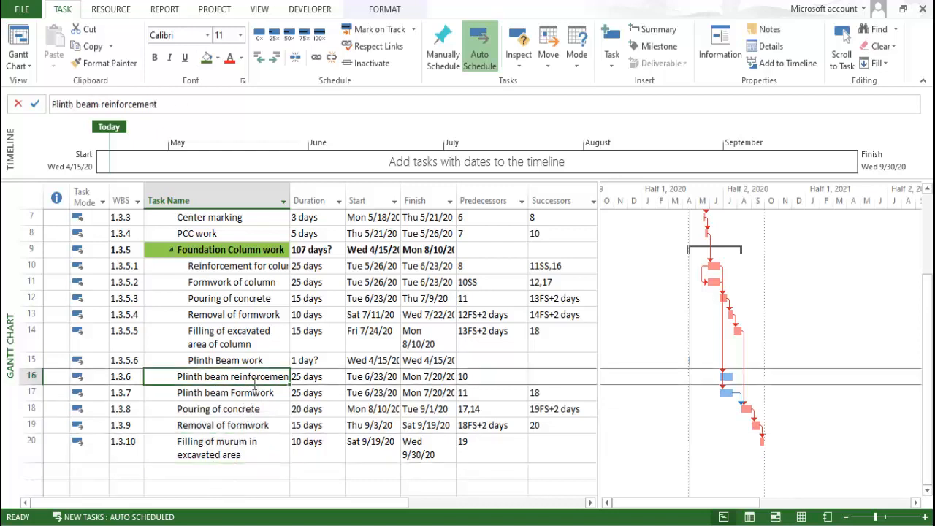
pyautogui.keyDown('shift'); pyautogui.click(243, 455); pyautogui.keyUp('shift')
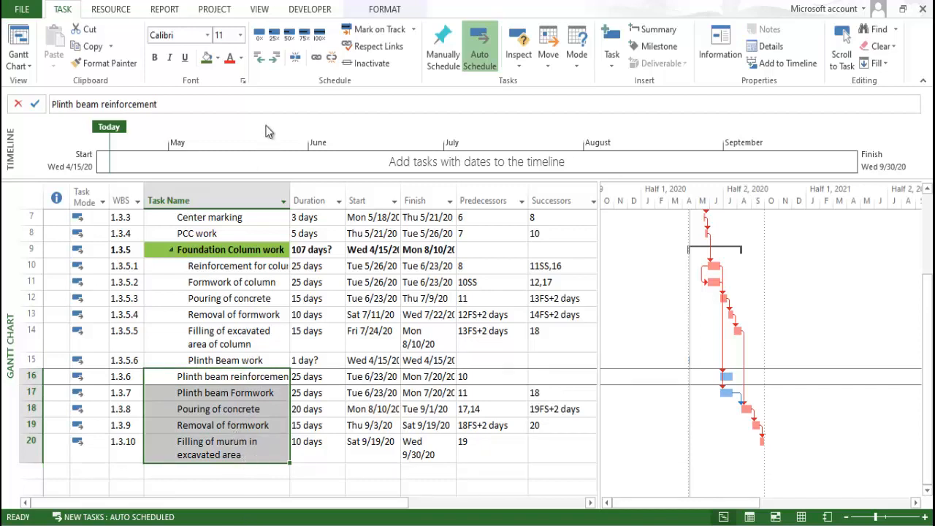
pyautogui.click(276, 58)
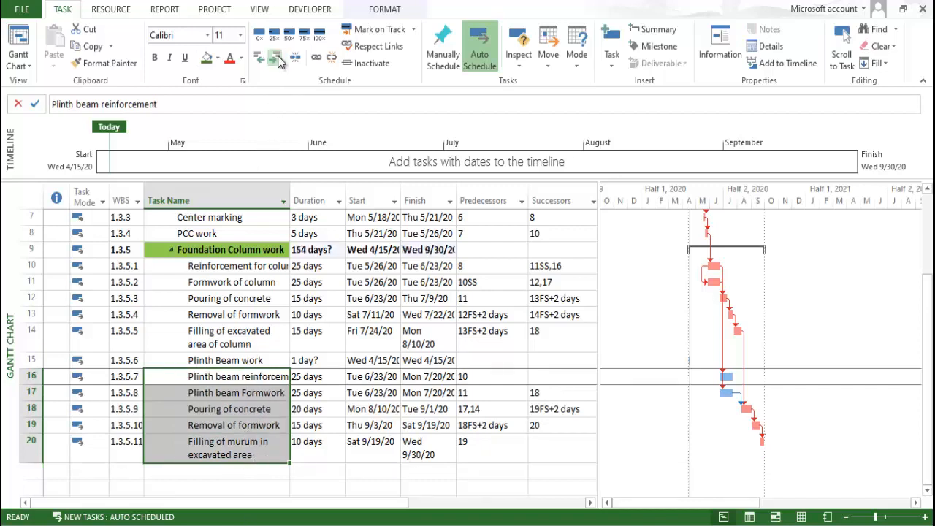
pyautogui.click(277, 59)
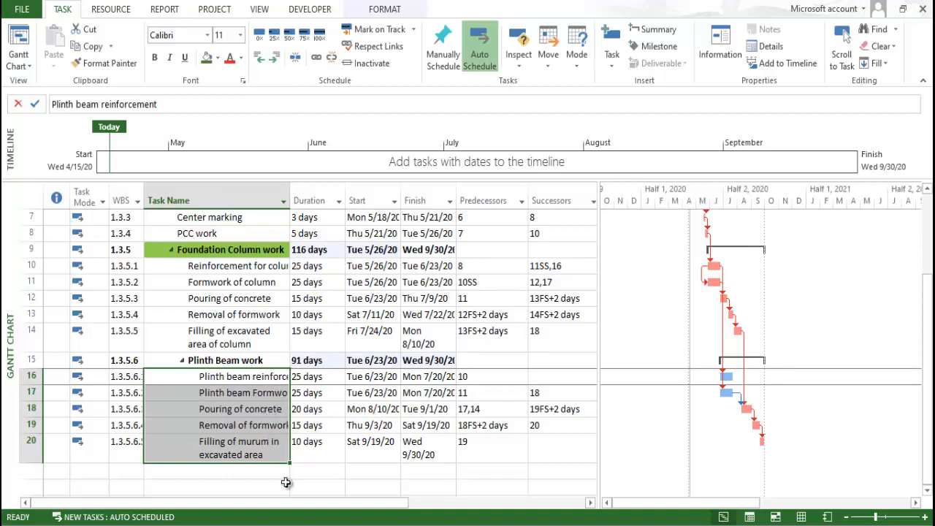
pyautogui.click(320, 447)
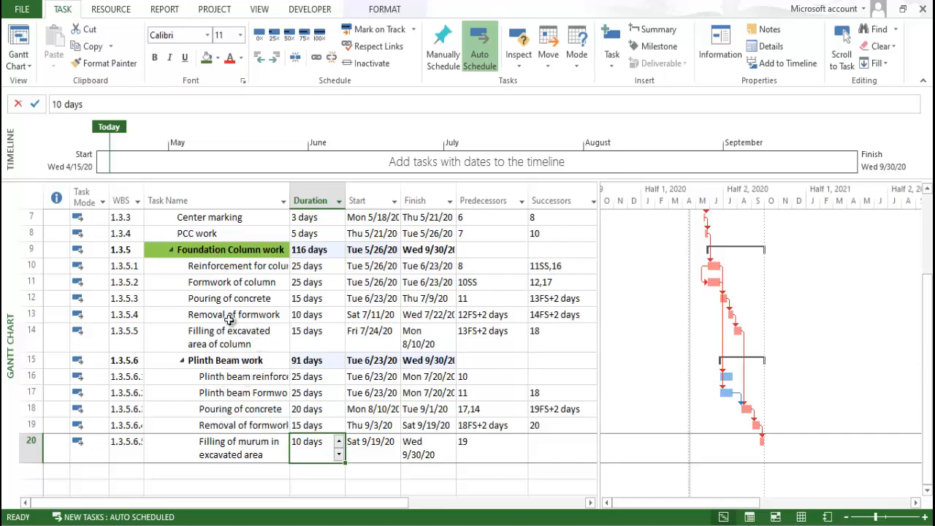
# - Outdent the Plinth Beam work summary task one level, to the same level as Foundation Column work
pyautogui.click(203, 249)
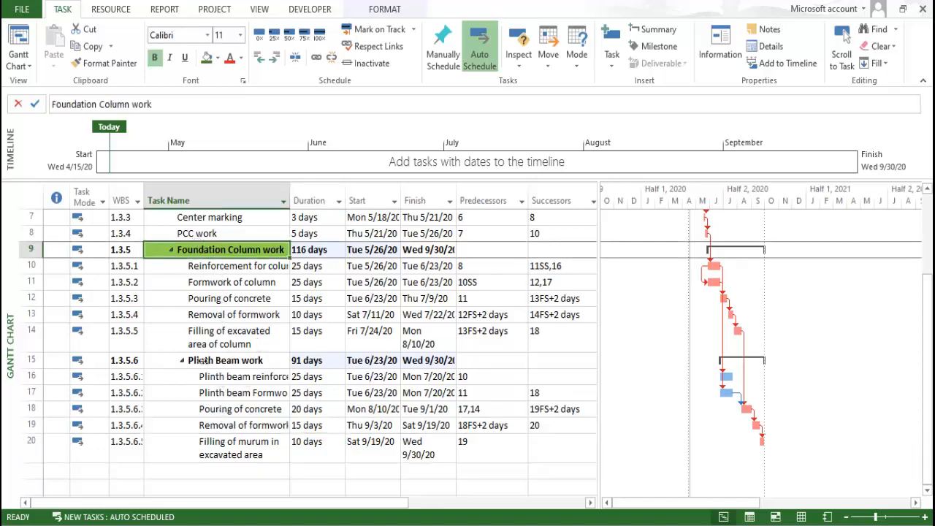
pyautogui.click(203, 360)
pyautogui.scroll(2, 165, 352)
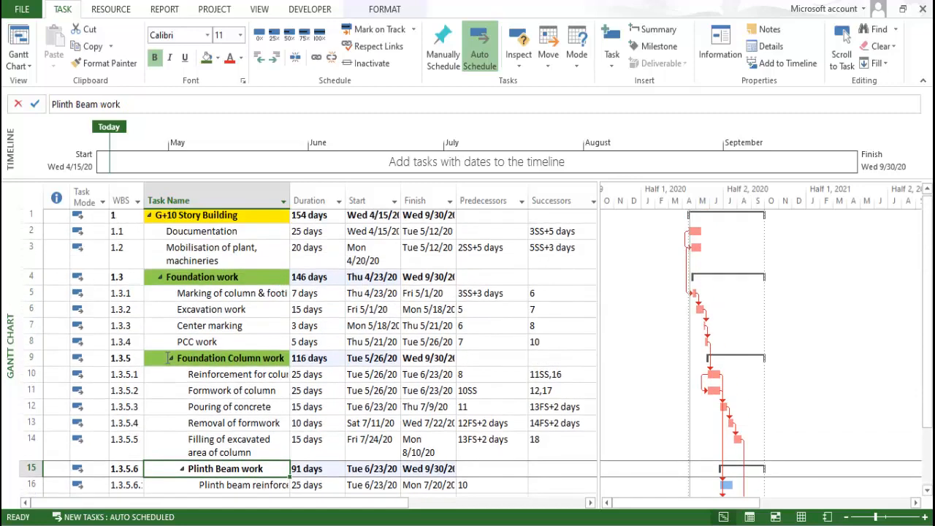
pyautogui.scroll(-3, 168, 358)
pyautogui.scroll(3, 277, 346)
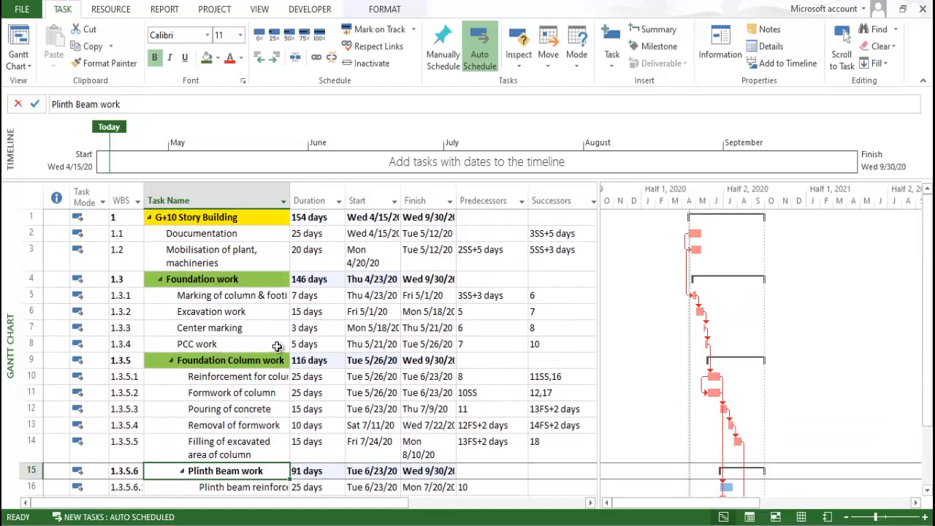
pyautogui.click(259, 58)
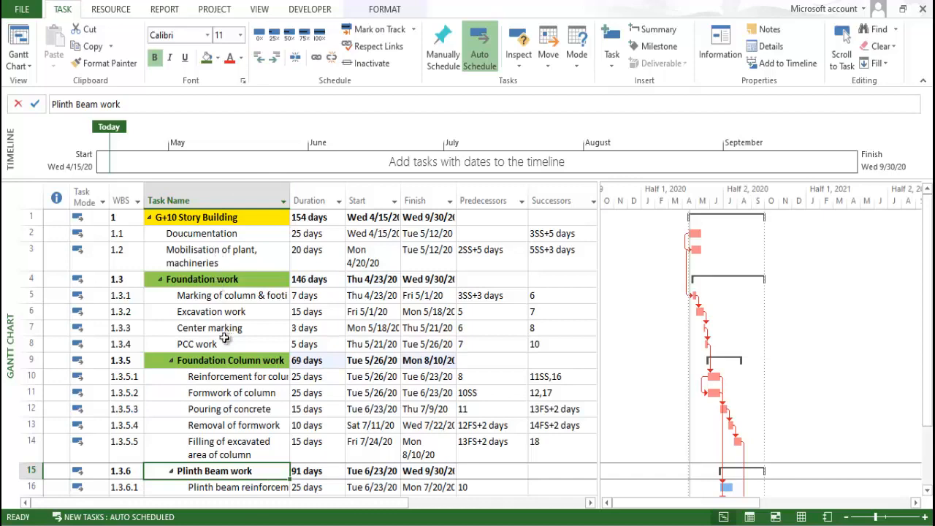
# - Examine the WBS codes of Foundation work, Foundation Column work and Plinth Beam work and how their subtasks are nested
pyautogui.scroll(-3, 224, 337)
pyautogui.click(227, 422)
pyautogui.scroll(3, 150, 369)
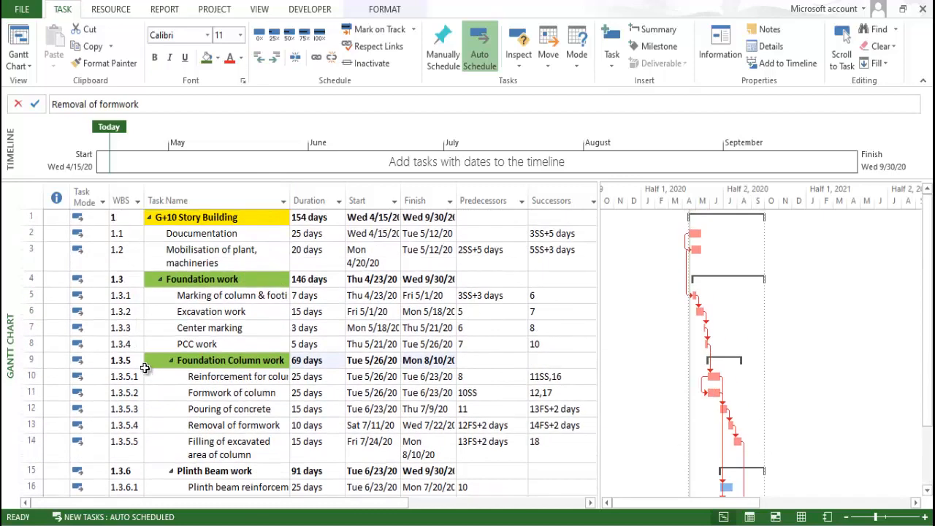
pyautogui.click(121, 280)
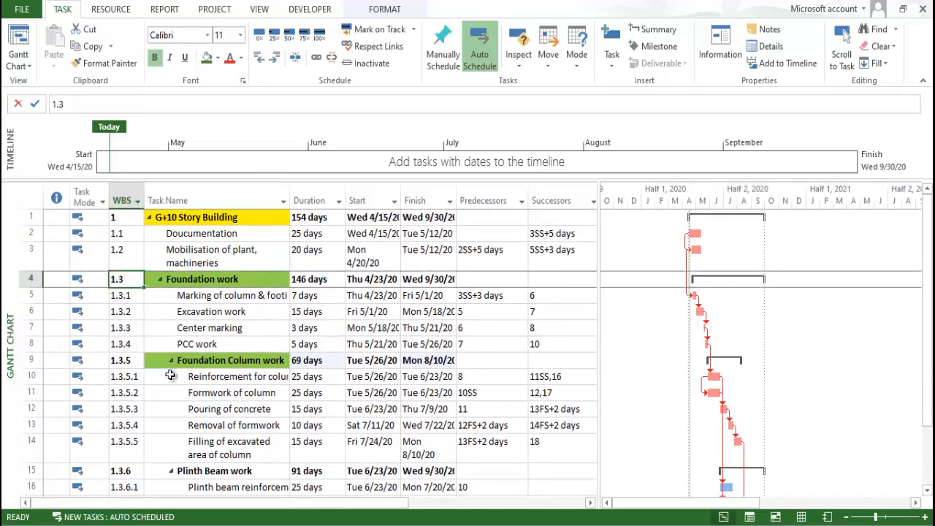
pyautogui.click(183, 364)
pyautogui.click(182, 284)
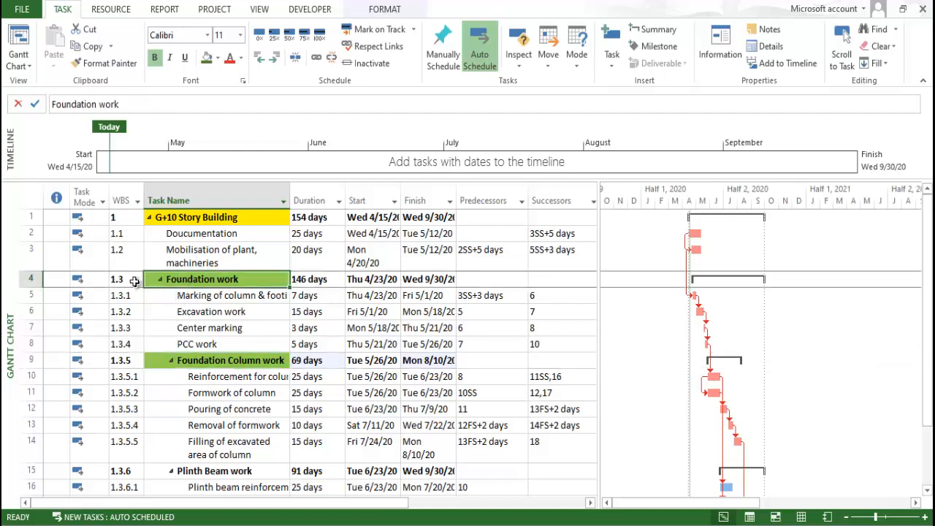
pyautogui.click(135, 281)
pyautogui.click(131, 362)
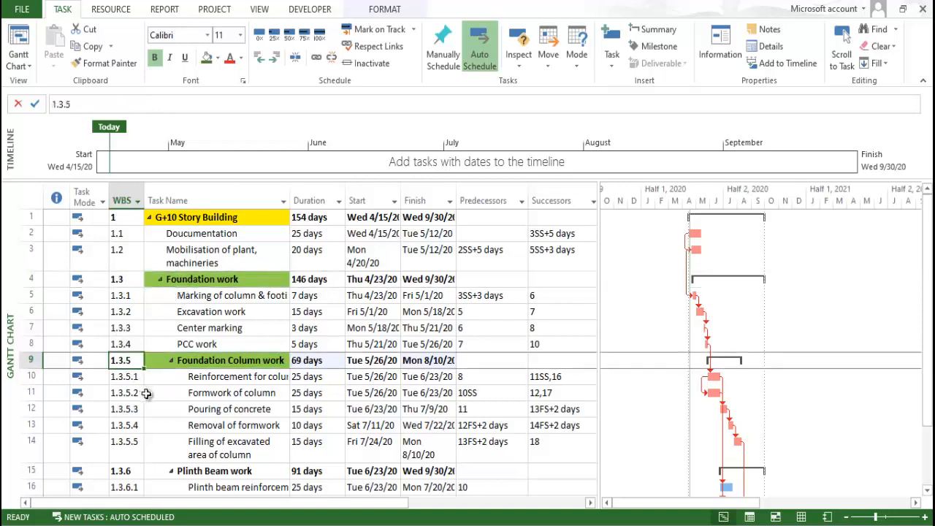
pyautogui.scroll(-3, 147, 400)
pyautogui.click(121, 316)
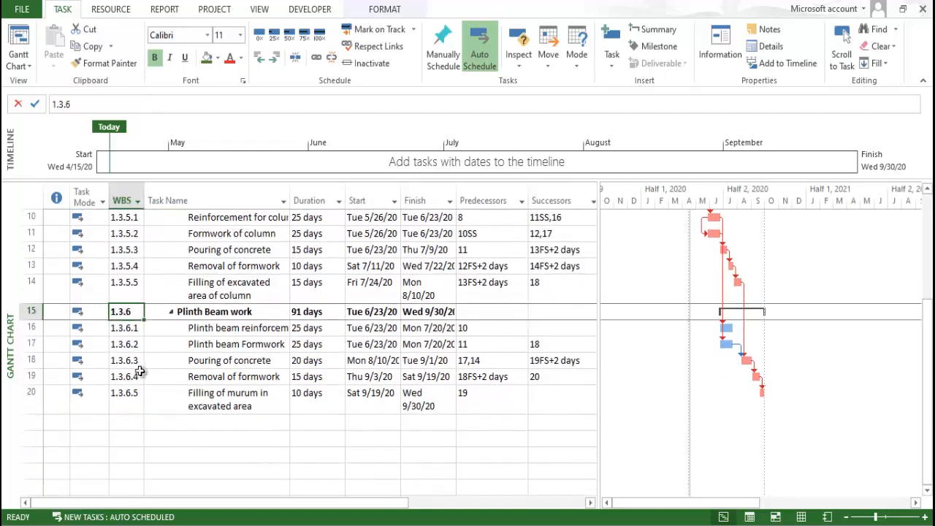
pyautogui.scroll(2, 142, 376)
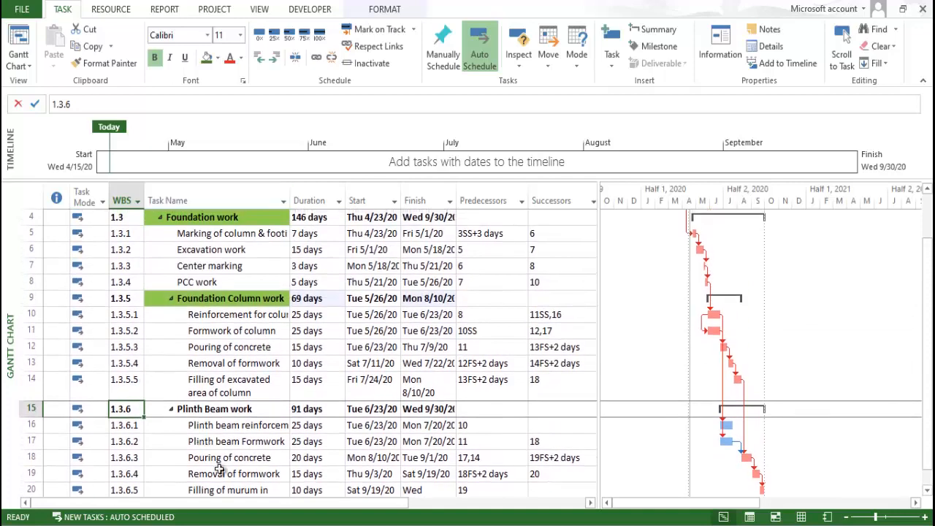
pyautogui.scroll(-2, 219, 469)
pyautogui.click(219, 468)
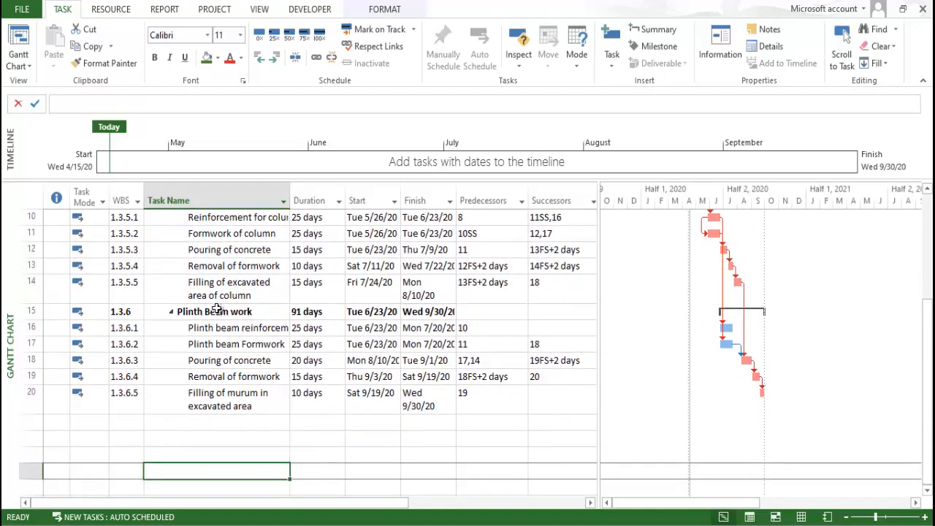
pyautogui.scroll(3, 219, 318)
# - Try to copy the formatting of the Foundation Column work task name onto the Plinth Beam work task name
pyautogui.click(219, 411)
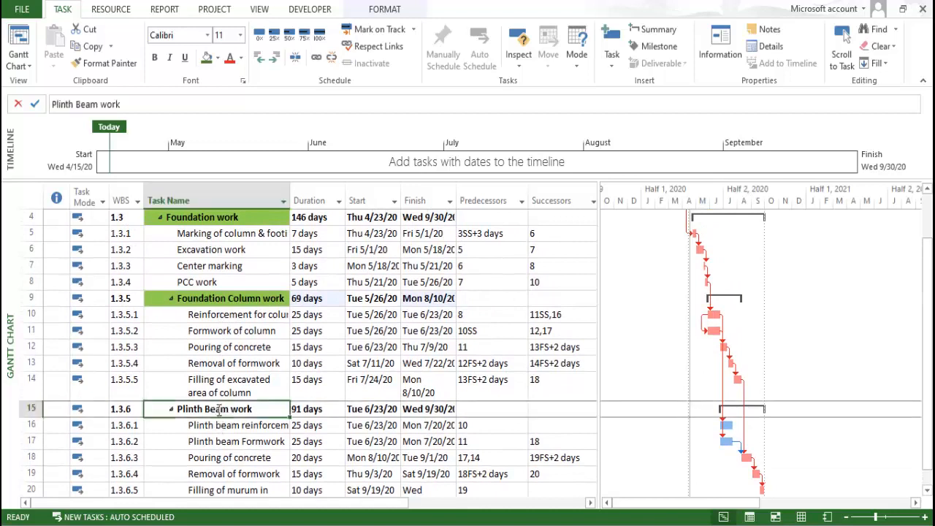
pyautogui.click(207, 297)
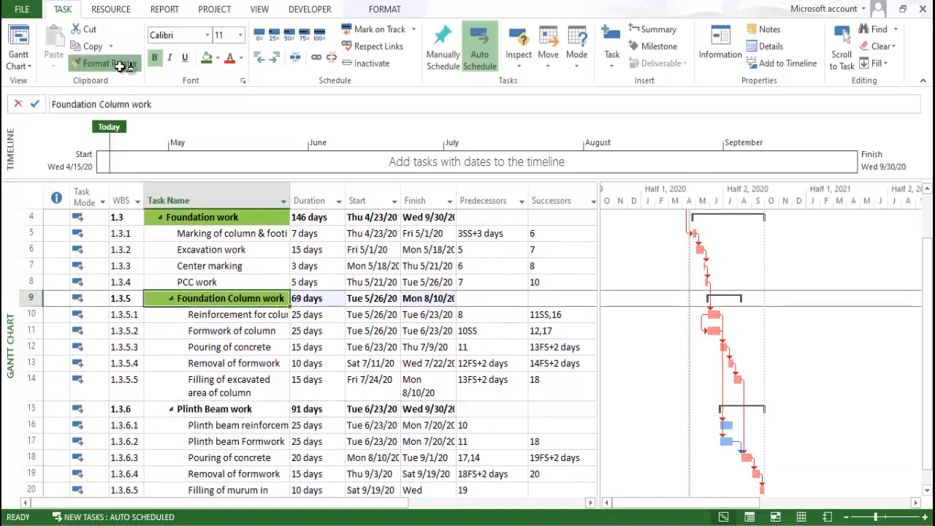
pyautogui.click(238, 411)
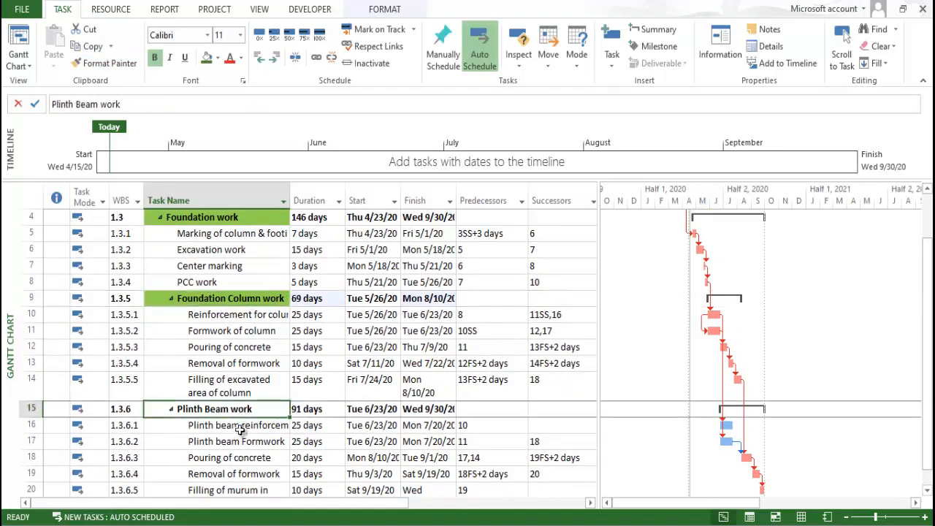
pyautogui.click(218, 294)
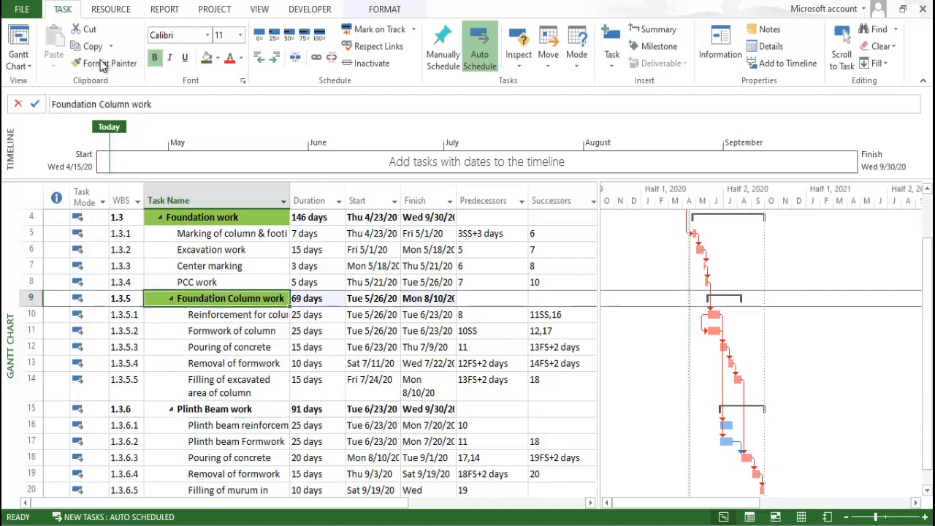
pyautogui.click(199, 410)
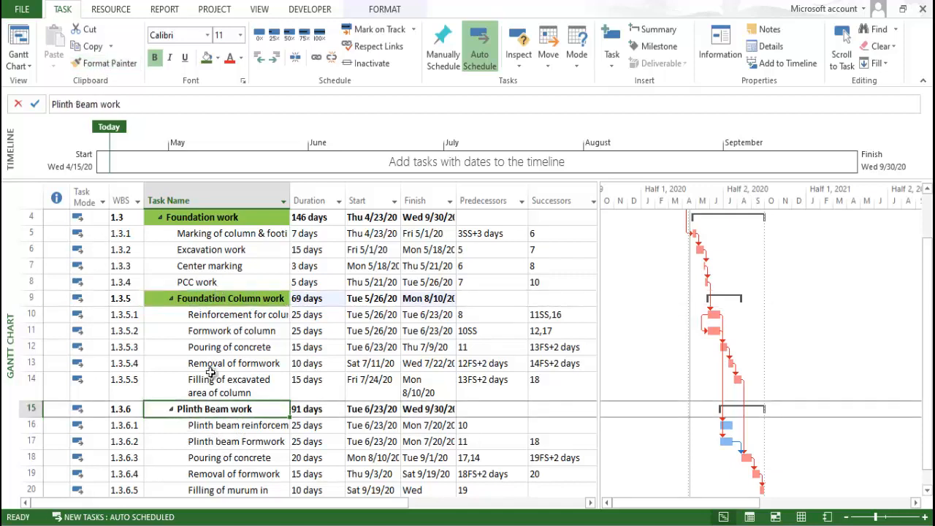
pyautogui.click(234, 442)
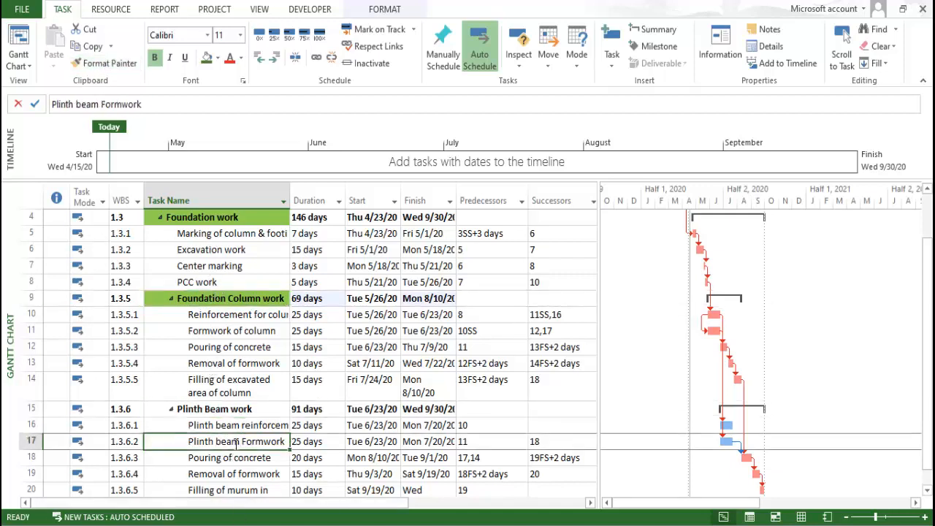
# - Try a lighter green theme colour as the background of the Plinth Beam work task name
pyautogui.click(230, 412)
pyautogui.click(218, 58)
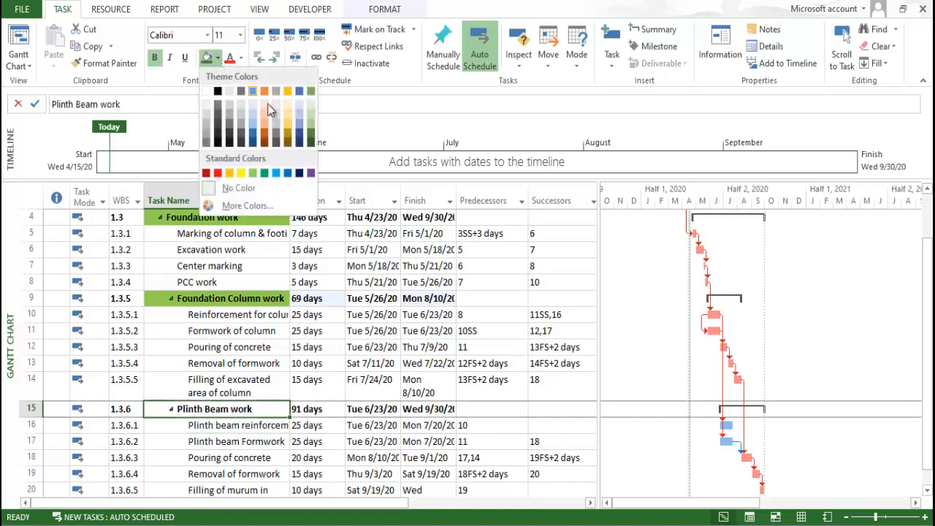
pyautogui.click(312, 125)
pyautogui.click(249, 386)
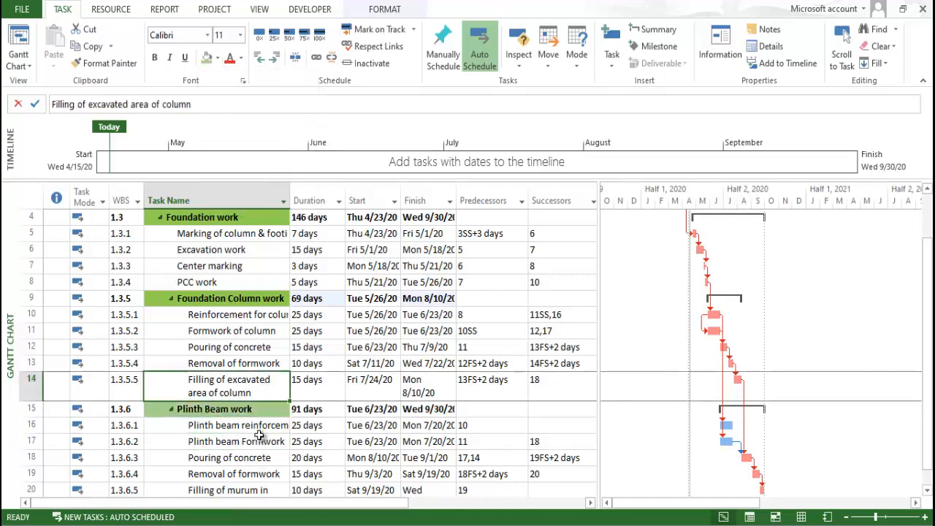
# - Set the background of the Plinth Beam work task name to a darker green theme colour
pyautogui.click(261, 410)
pyautogui.click(218, 58)
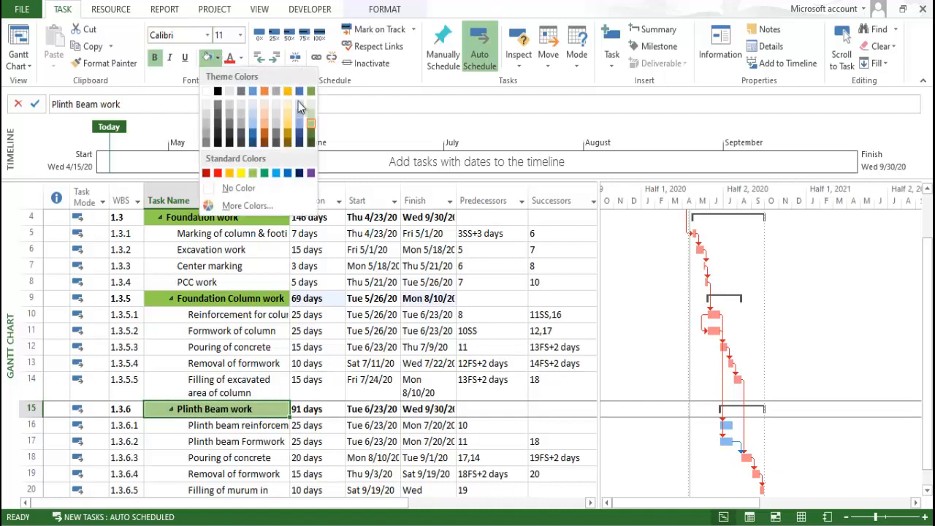
pyautogui.click(313, 101)
pyautogui.click(245, 385)
pyautogui.click(250, 456)
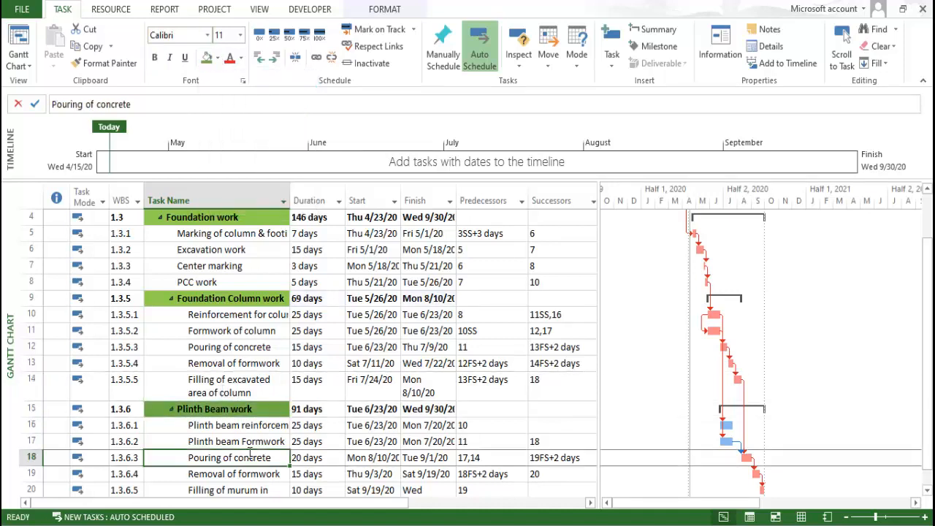
pyautogui.scroll(-1, 250, 453)
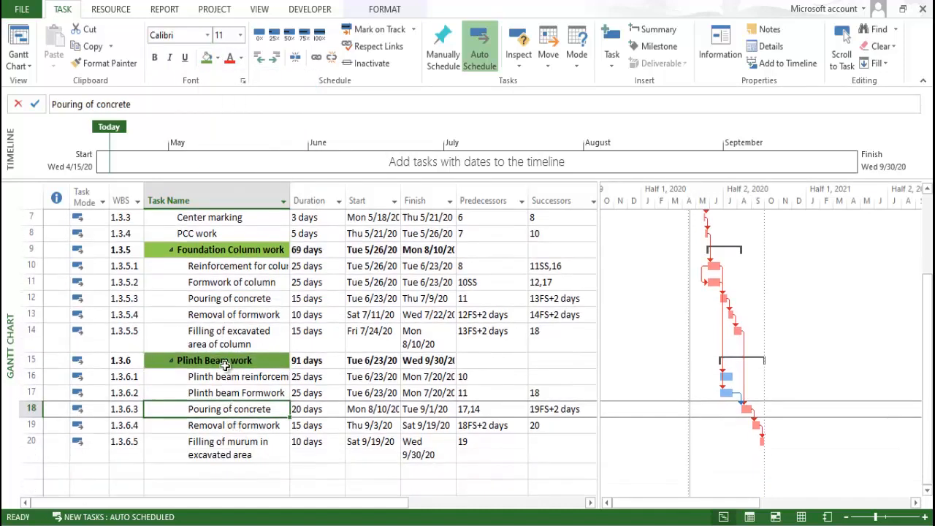
# - Examine the WBS codes and durations of the Foundation work, Foundation Column work and Plinth Beam work groups
pyautogui.scroll(2, 289, 313)
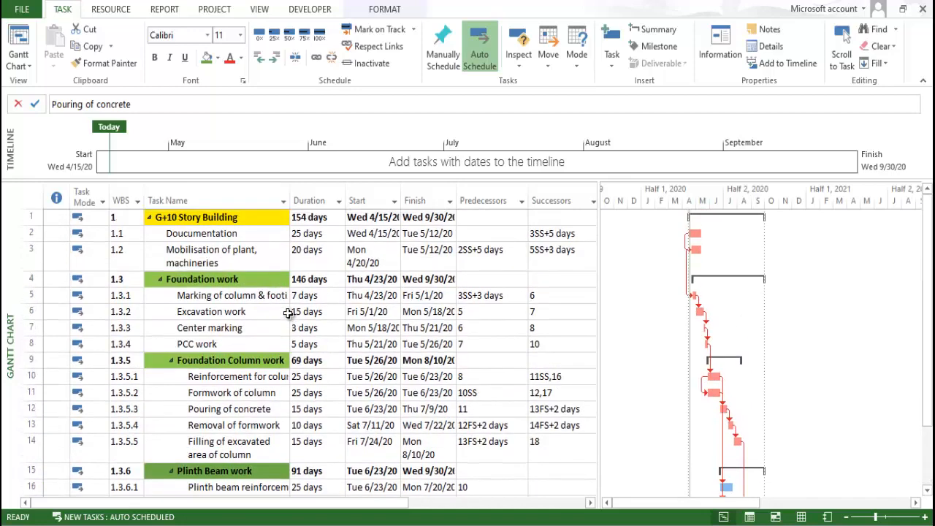
pyautogui.scroll(-2, 278, 332)
pyautogui.scroll(2, 279, 361)
pyautogui.scroll(-2, 282, 369)
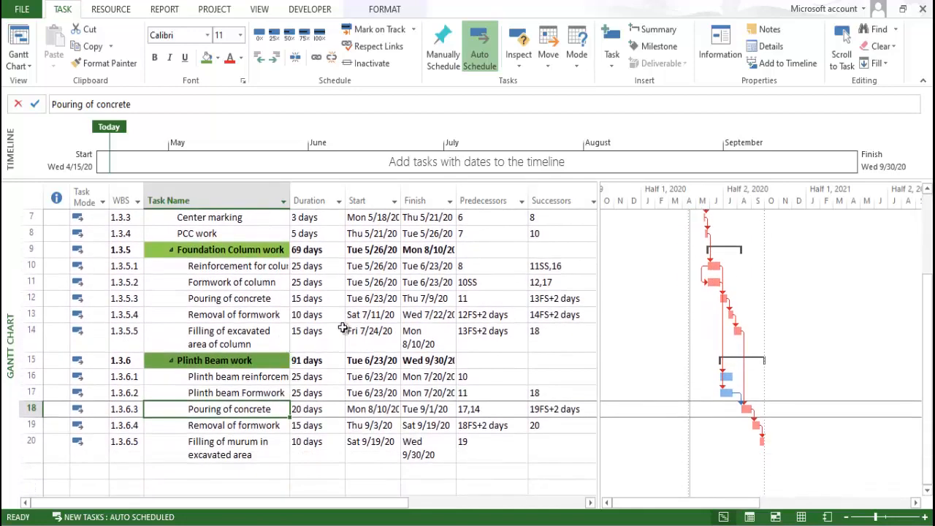
pyautogui.scroll(2, 340, 343)
pyautogui.scroll(-1, 333, 356)
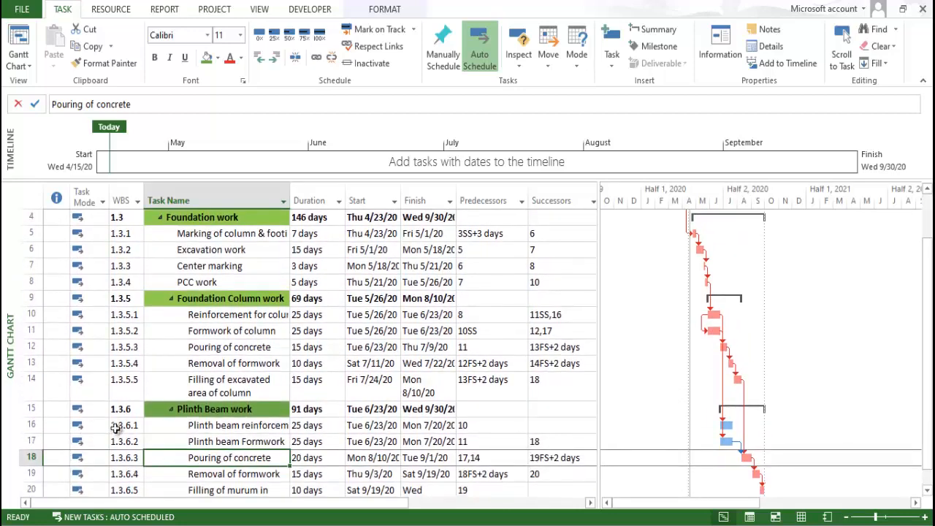
pyautogui.click(327, 410)
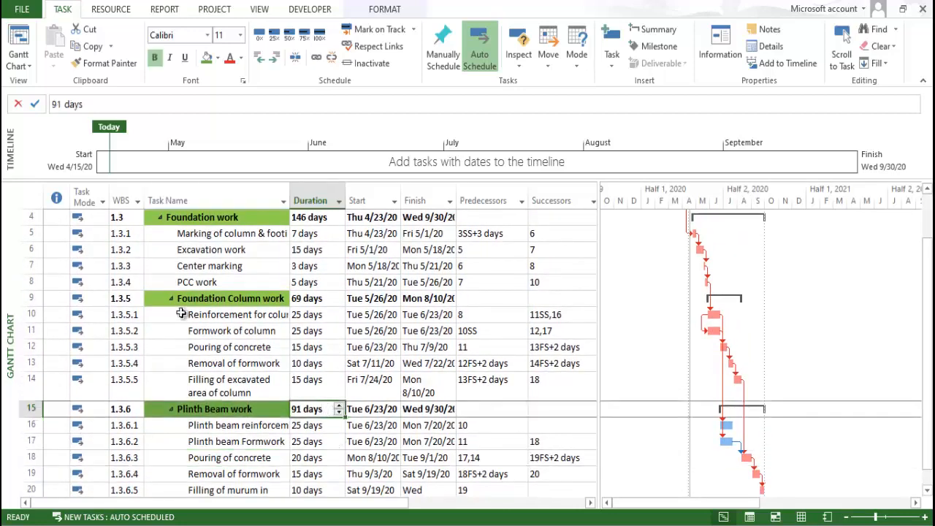
pyautogui.click(307, 284)
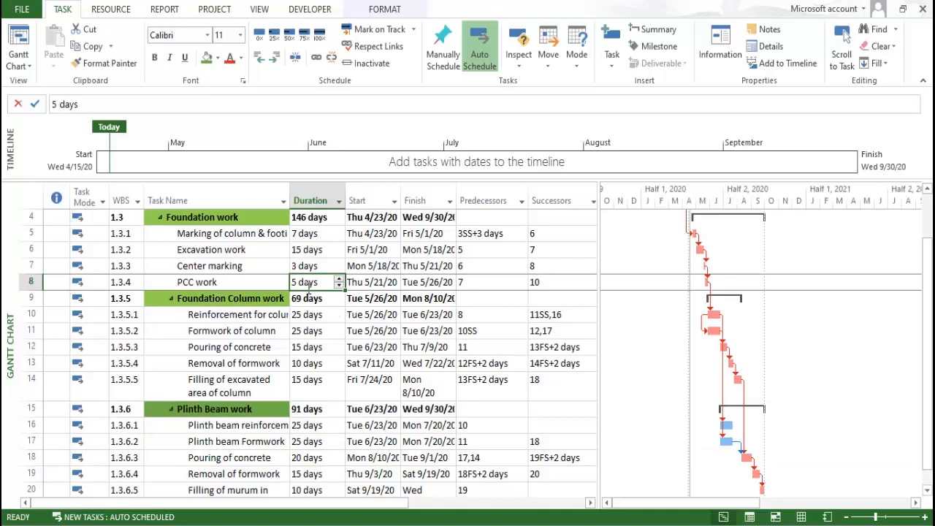
# - Add a task named DPC below the murum filling task and outdent it to the level of Plinth Beam work
pyautogui.scroll(-4, 282, 386)
pyautogui.click(282, 386)
pyautogui.click(220, 313)
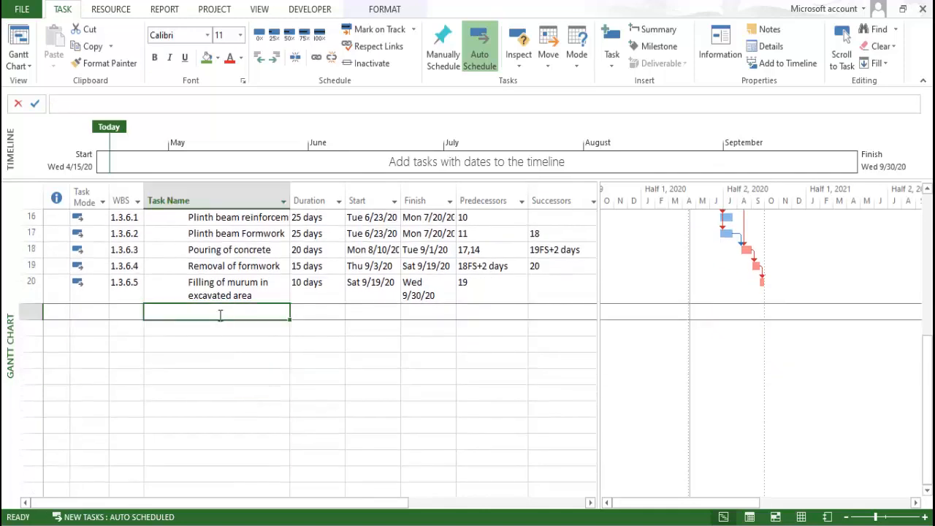
pyautogui.write('DPC')
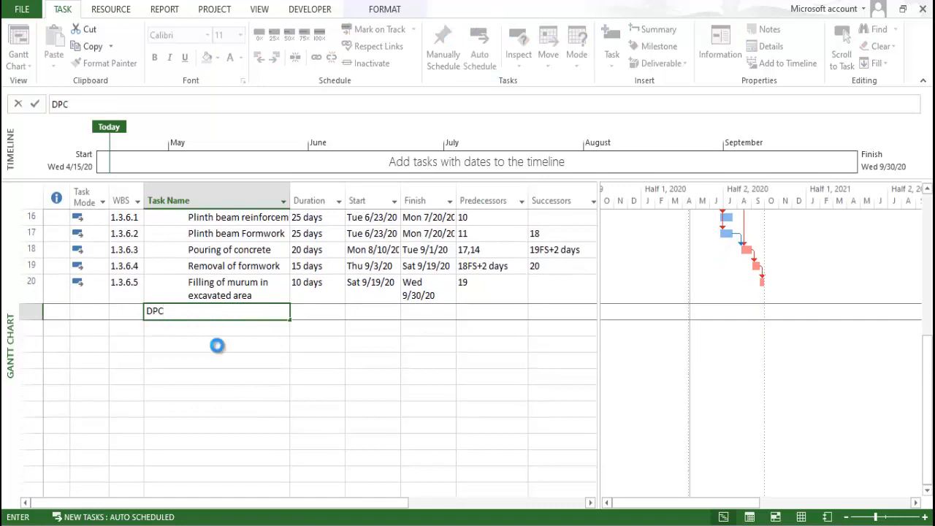
pyautogui.press('Return')
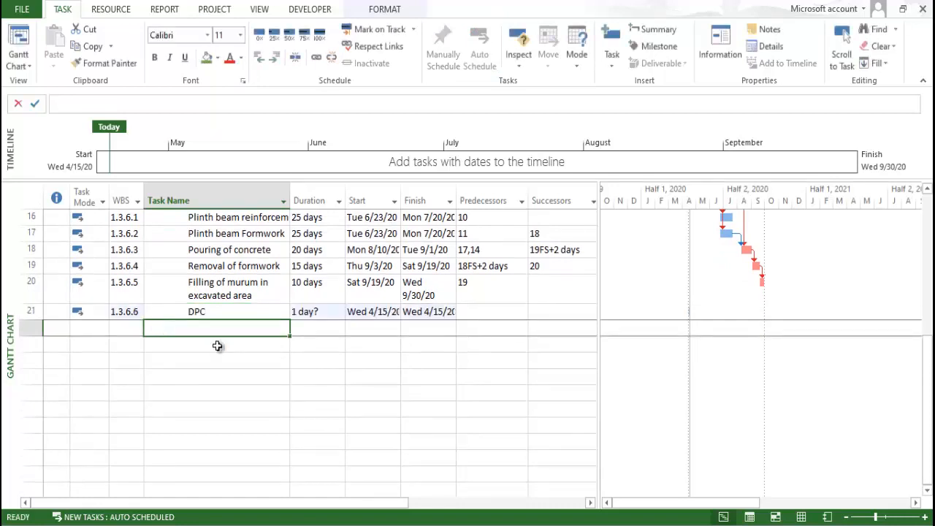
pyautogui.press('Up')
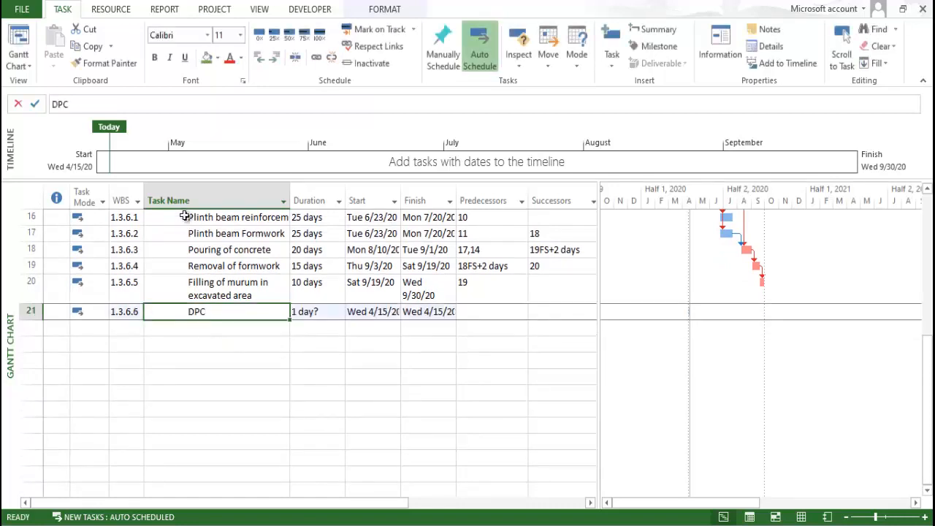
pyautogui.click(259, 57)
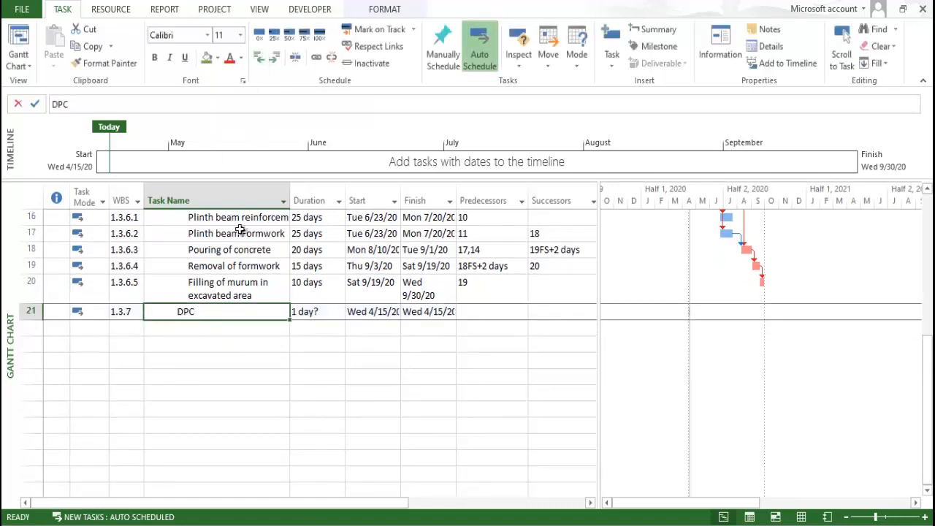
# - Set task 20, the filling of murum in the excavated area, as the predecessor of the DPC task
pyautogui.click(239, 359)
pyautogui.click(238, 327)
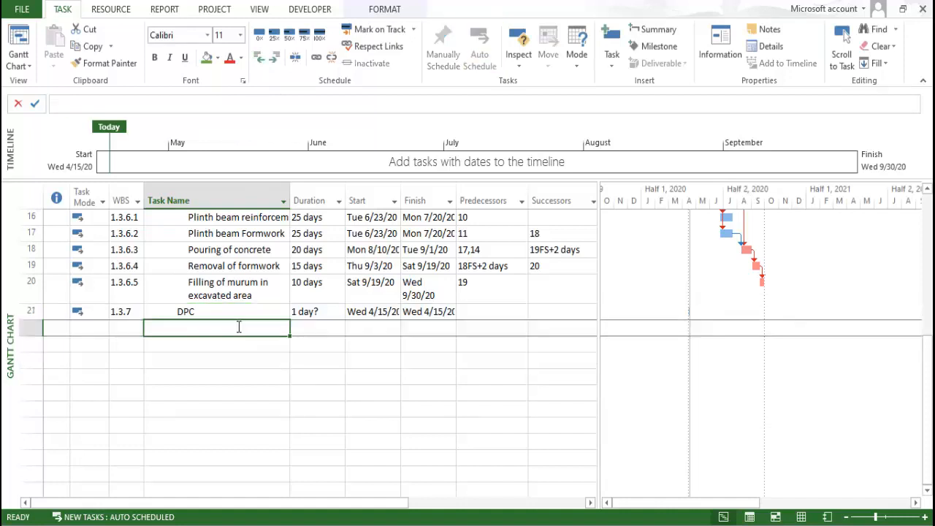
pyautogui.click(300, 311)
pyautogui.click(375, 312)
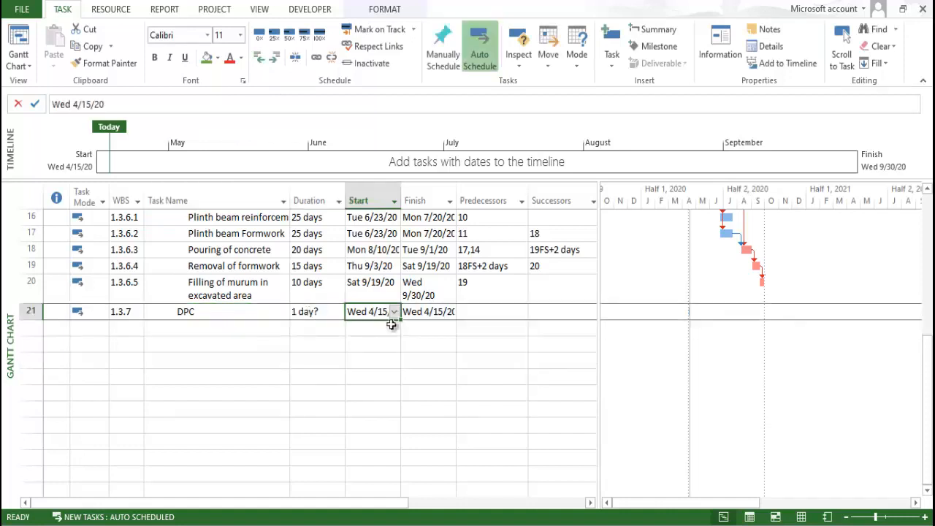
pyautogui.press('Tab')
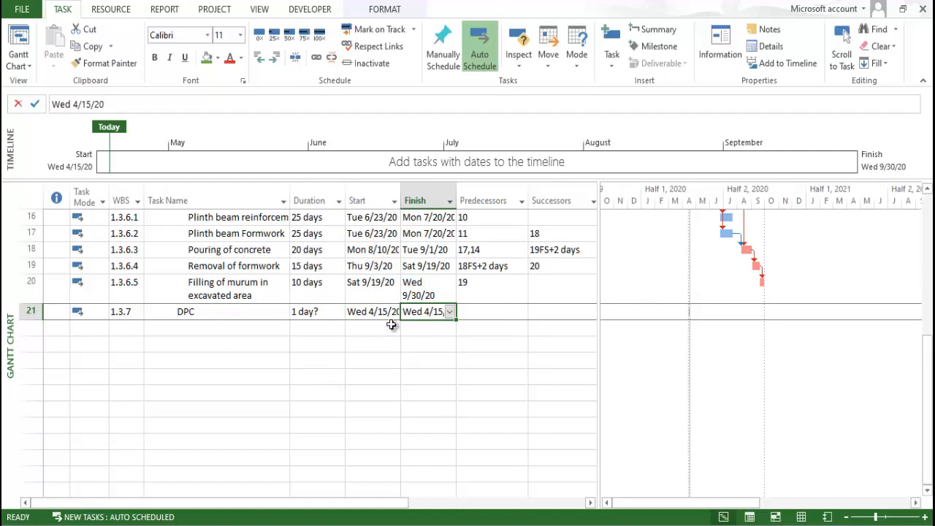
pyautogui.press('Tab')
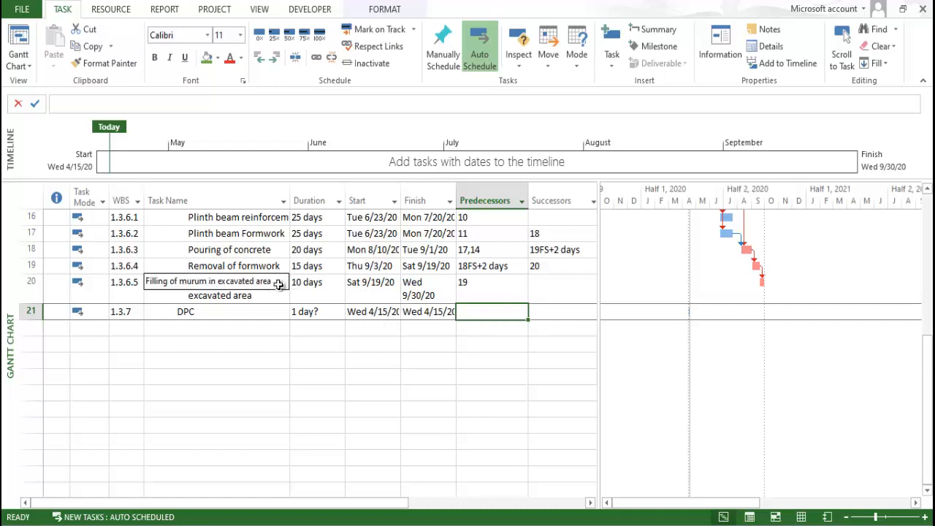
pyautogui.hscroll(1, 278, 285)
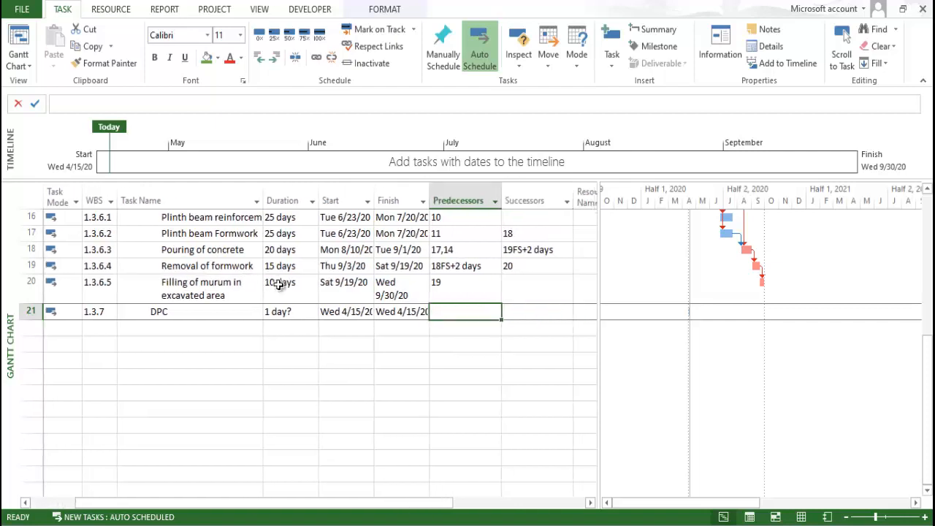
pyautogui.write('20')
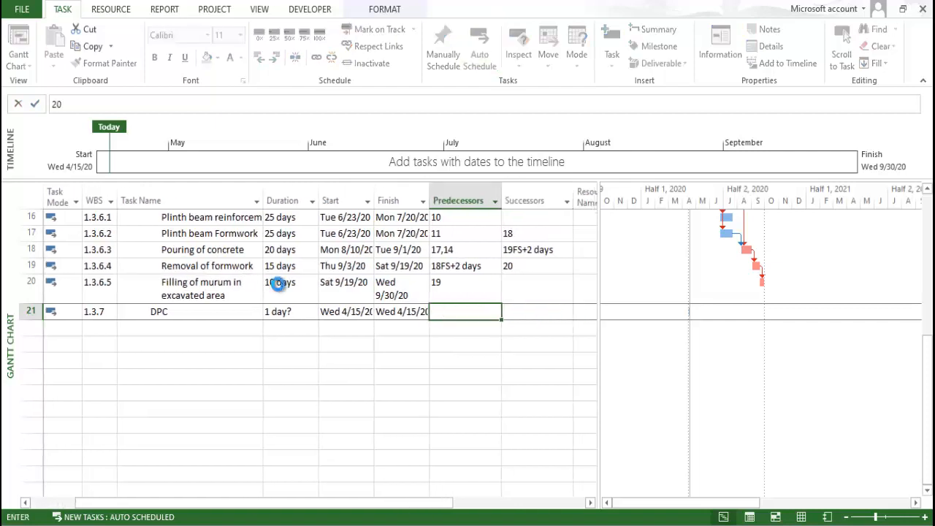
pyautogui.press('Return')
# - Try durations of 15 days and 10 days for the DPC task
pyautogui.press('Up')
pyautogui.press('Left')
pyautogui.press('Left')
pyautogui.press('Left')
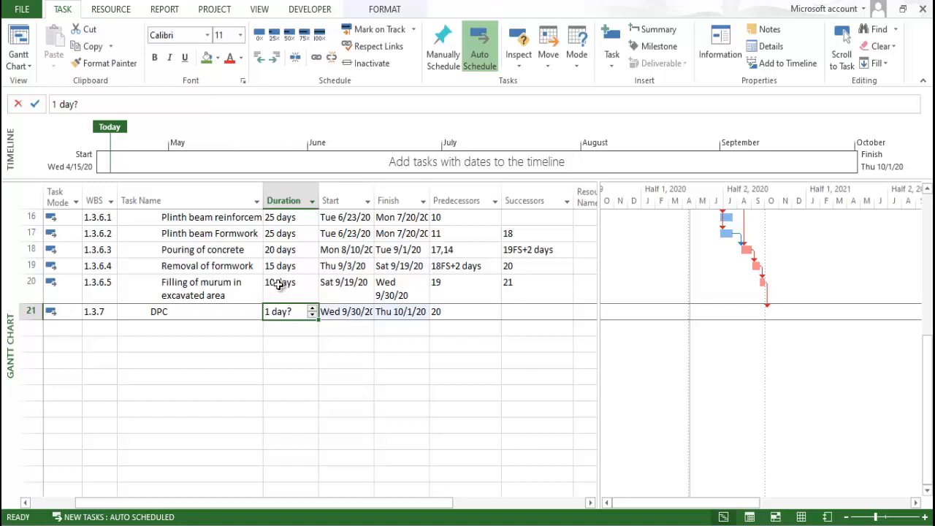
pyautogui.write('15')
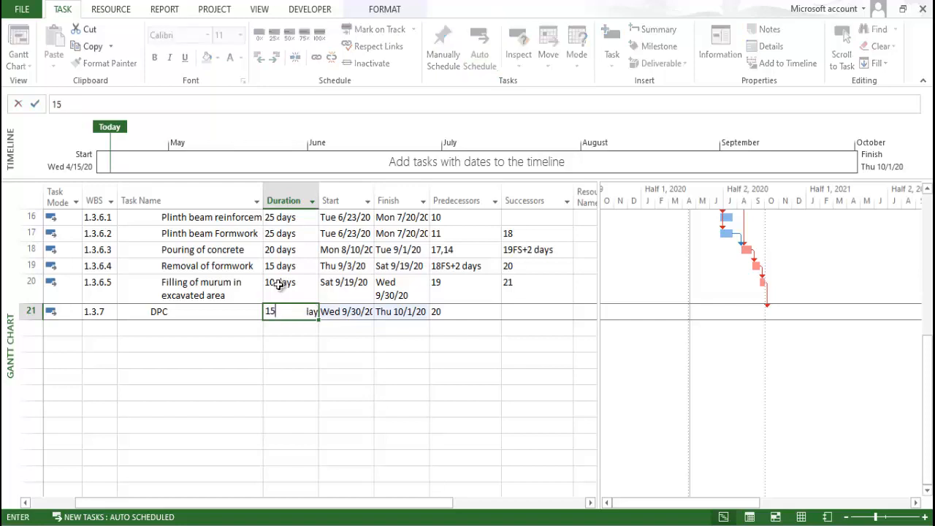
pyautogui.press('Return')
pyautogui.press('Up')
pyautogui.press('Right')
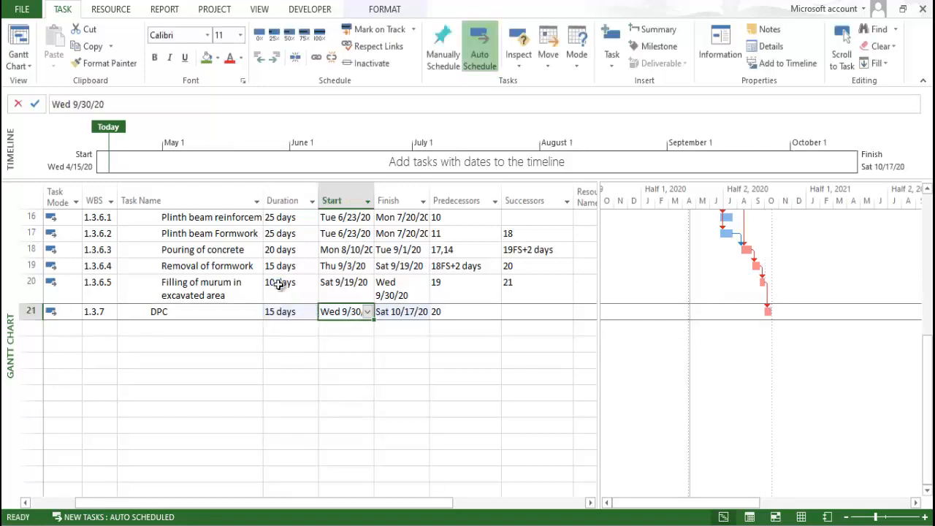
pyautogui.press('Left')
pyautogui.write('10')
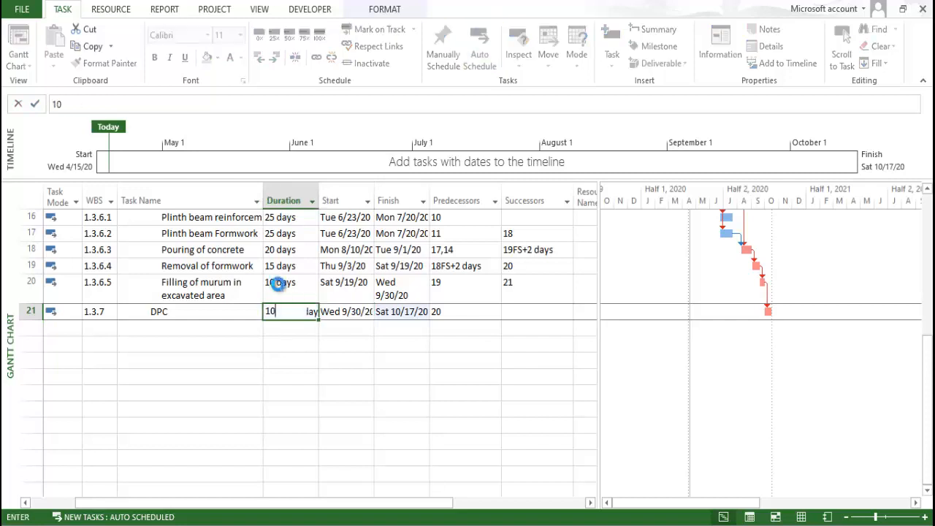
pyautogui.press('Return')
# - Set the duration of the DPC task to 8 days
pyautogui.press('Up')
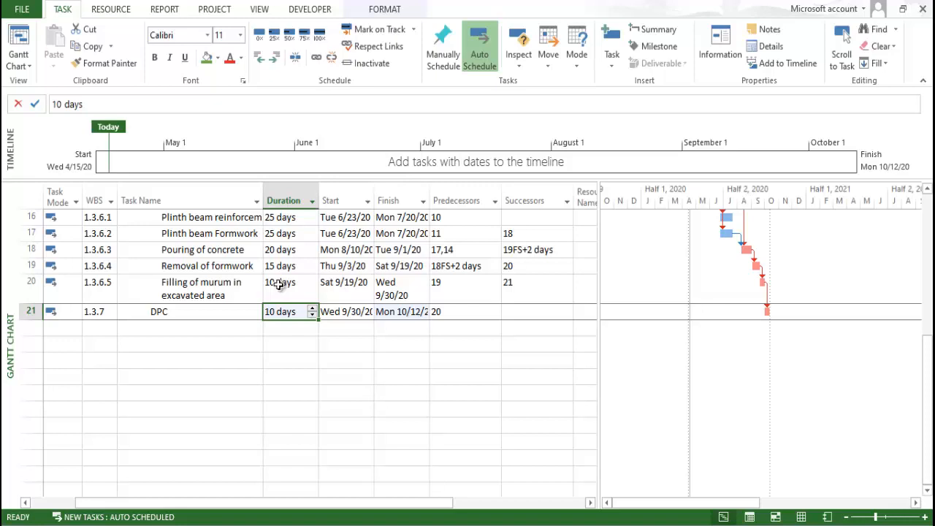
pyautogui.write('8')
pyautogui.press('Return')
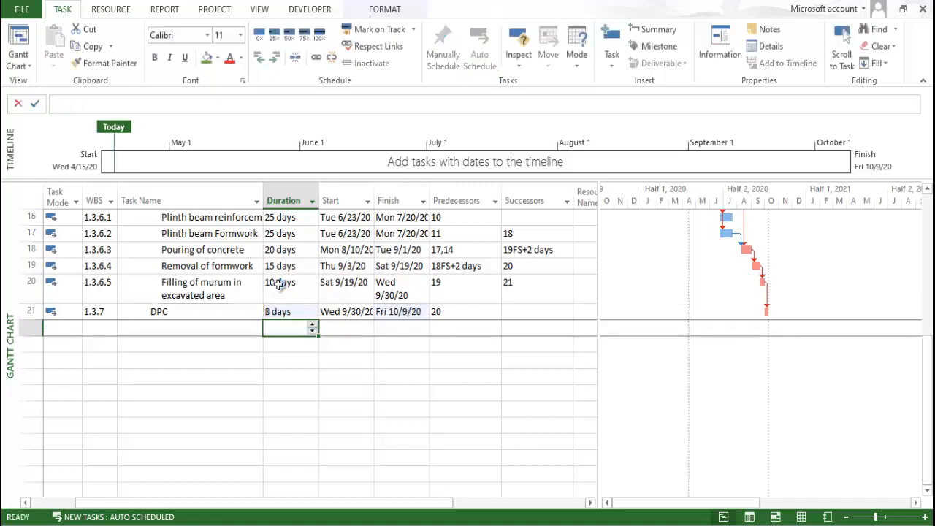
pyautogui.press('Up')
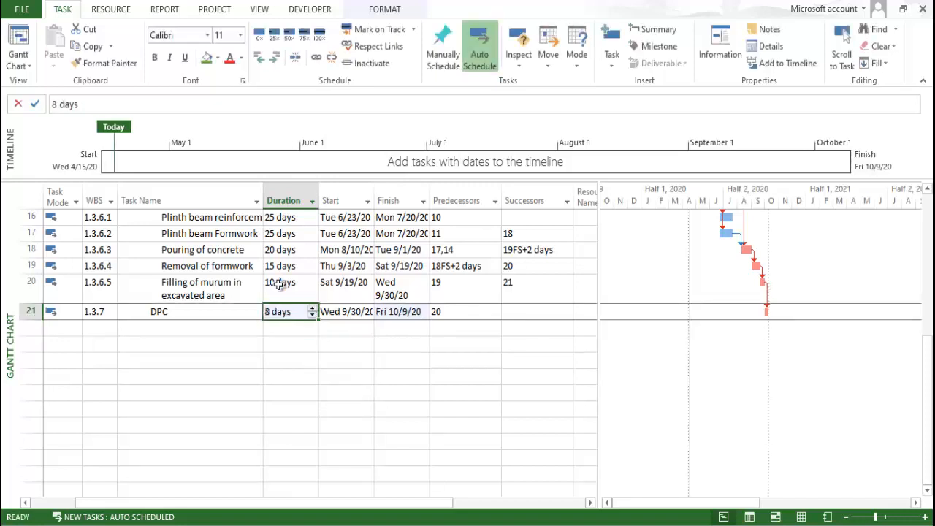
pyautogui.press('Left')
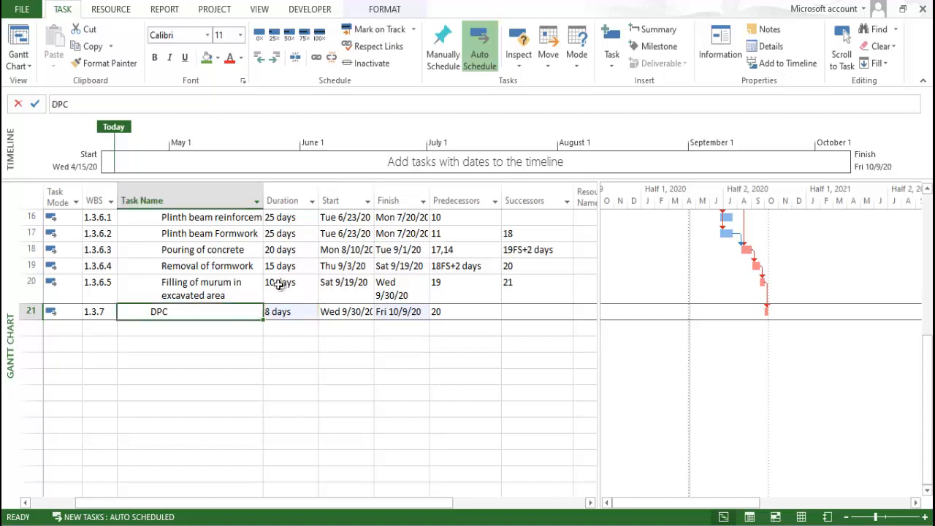
# - Add a task named "Groud story work" in the row directly below DPC
pyautogui.click(139, 377)
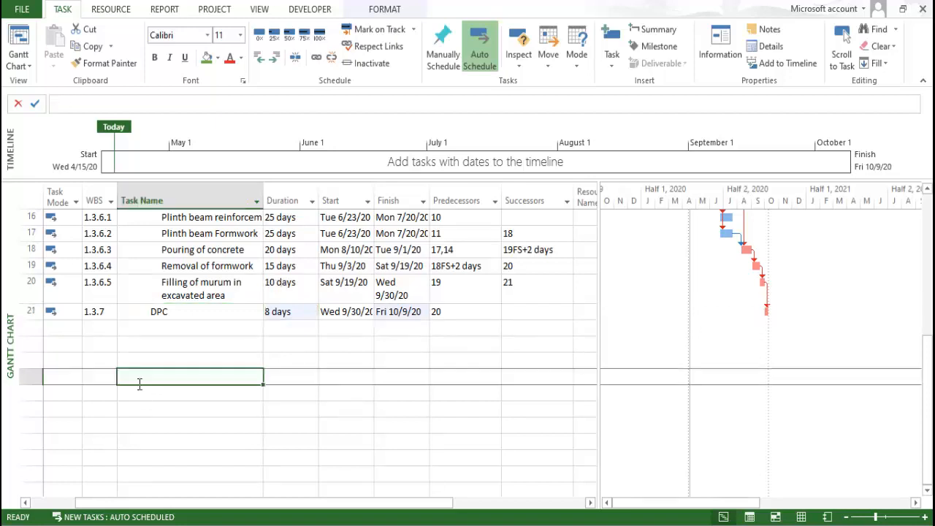
pyautogui.click(136, 329)
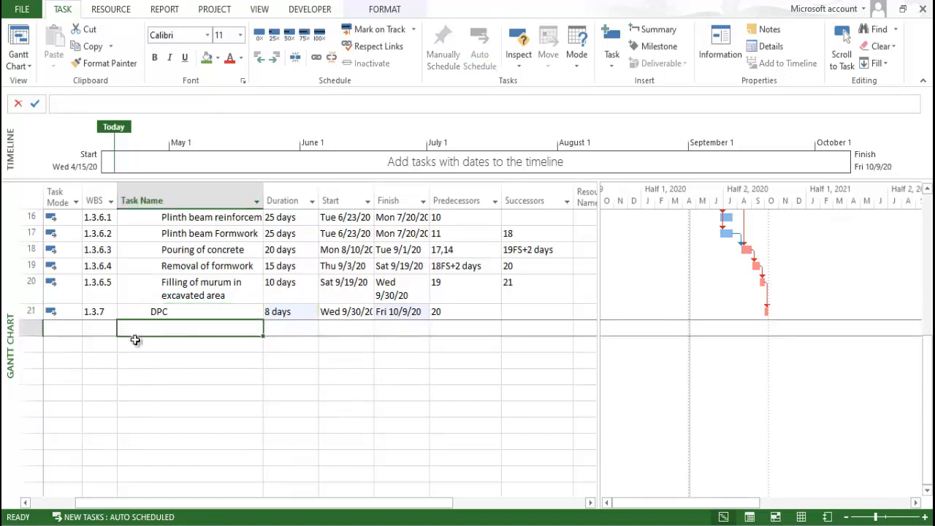
pyautogui.write('Groud story work')
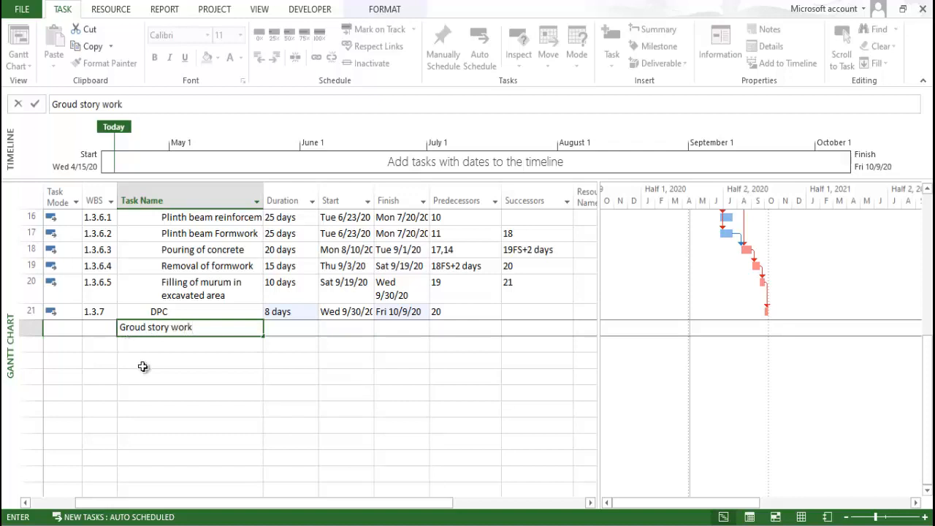
pyautogui.click(144, 373)
# - Give the name cell of the new story work task the darker green background and make its text bold
pyautogui.click(178, 328)
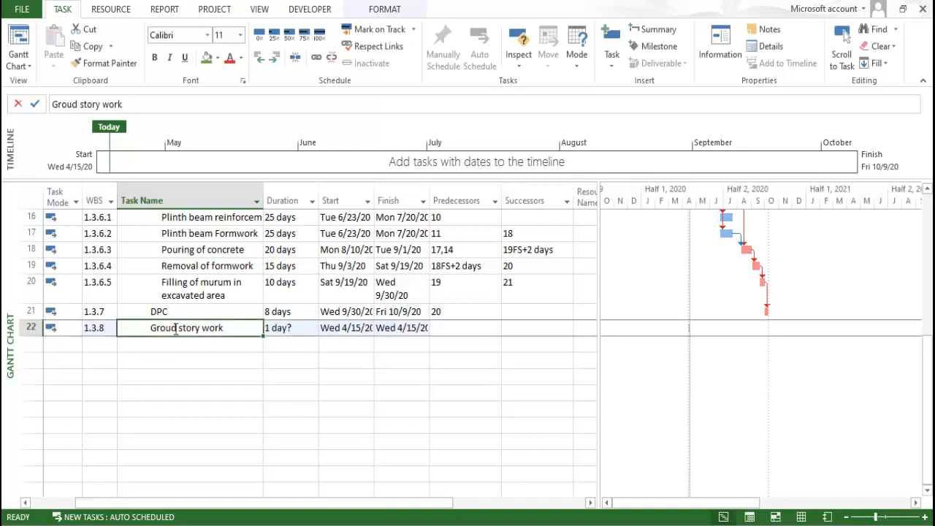
pyautogui.click(207, 58)
pyautogui.click(154, 57)
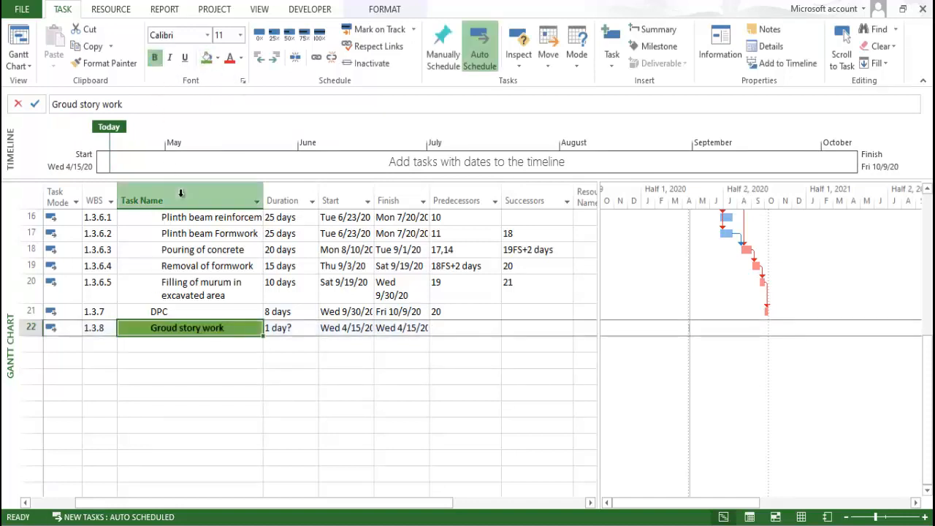
# - Correct the misspelled name of the story work task to "Ground story work"
pyautogui.scroll(3, 183, 272)
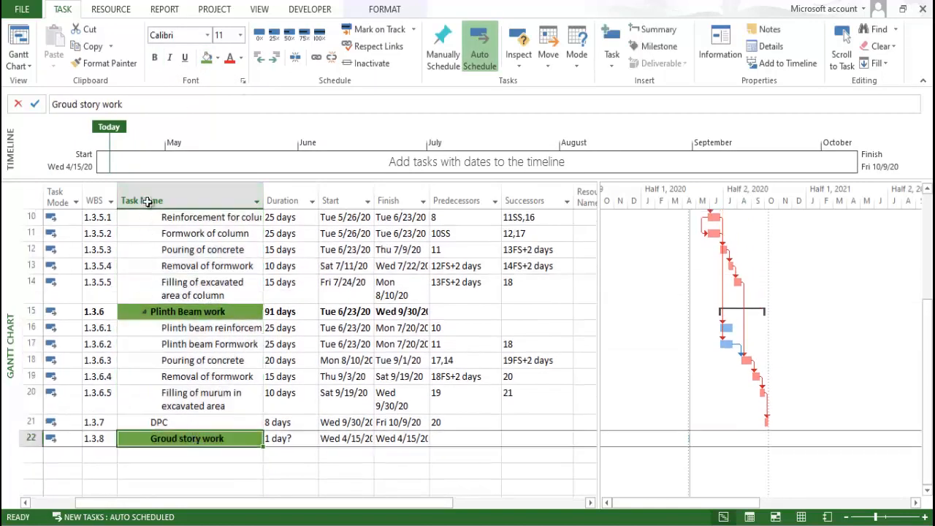
pyautogui.click(76, 104)
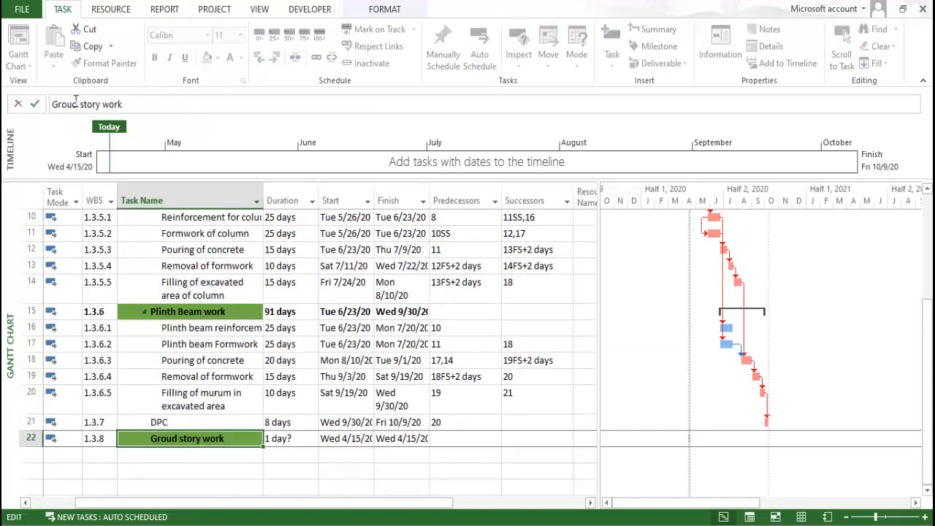
pyautogui.press('BackSpace')
pyautogui.press('BackSpace')
pyautogui.press('BackSpace')
pyautogui.write('ou')
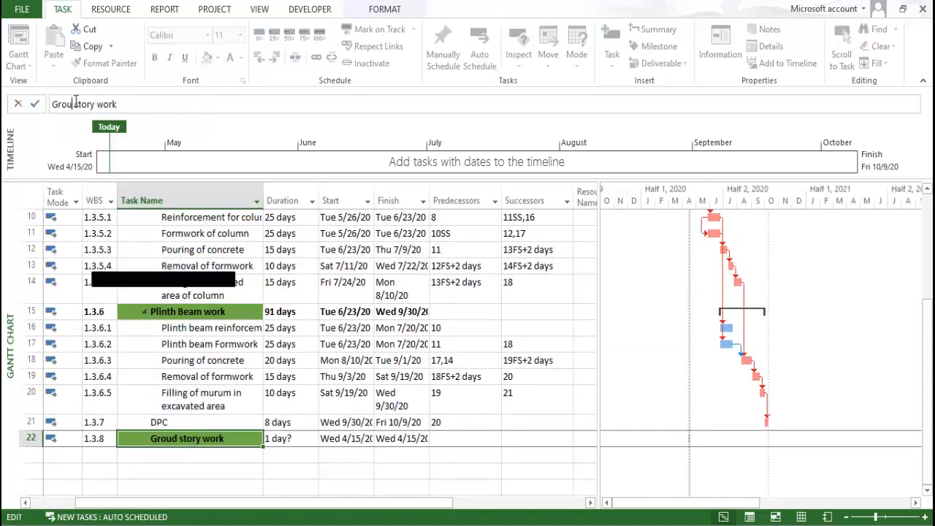
pyautogui.write('nd')
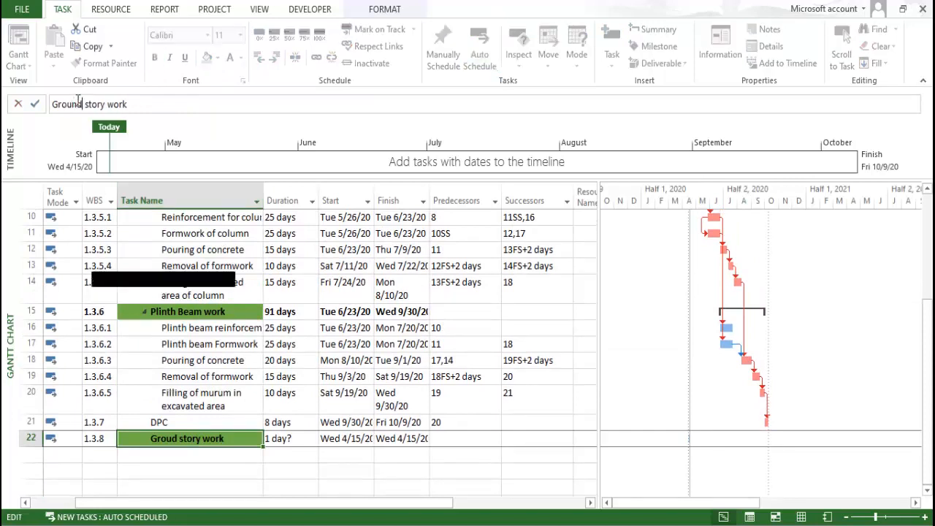
pyautogui.click(233, 358)
# - Commit the corrected story work name and add a task named "Column work" in the row directly below it
pyautogui.click(215, 376)
pyautogui.scroll(-2, 212, 387)
pyautogui.click(190, 348)
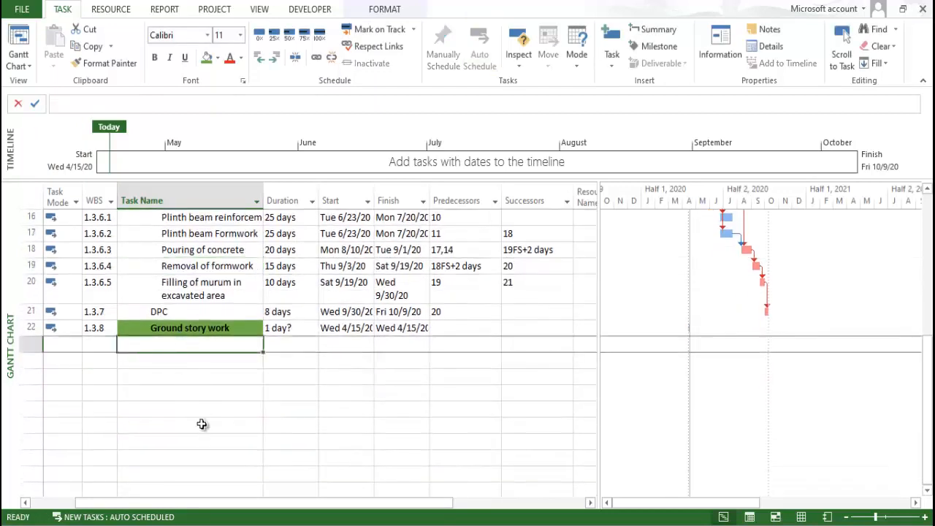
pyautogui.scroll(-2, 195, 396)
pyautogui.scroll(1, 194, 399)
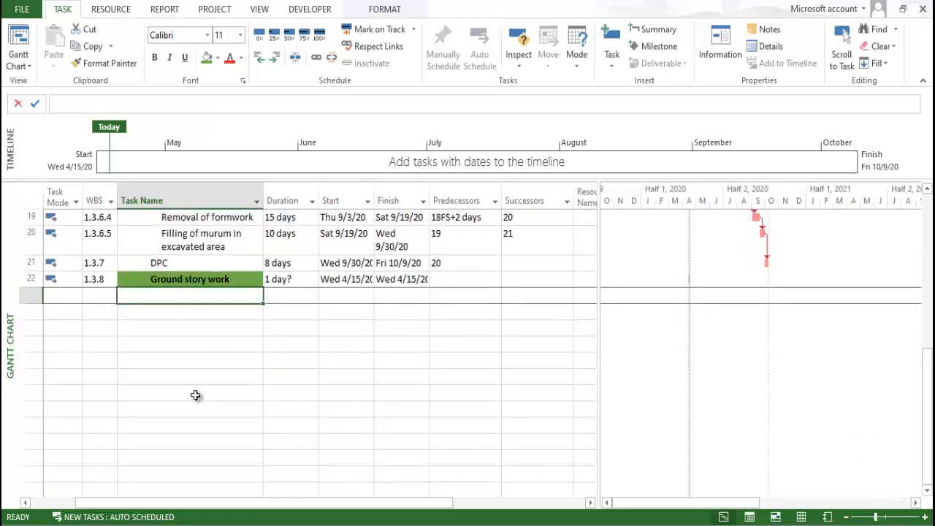
pyautogui.write('Column')
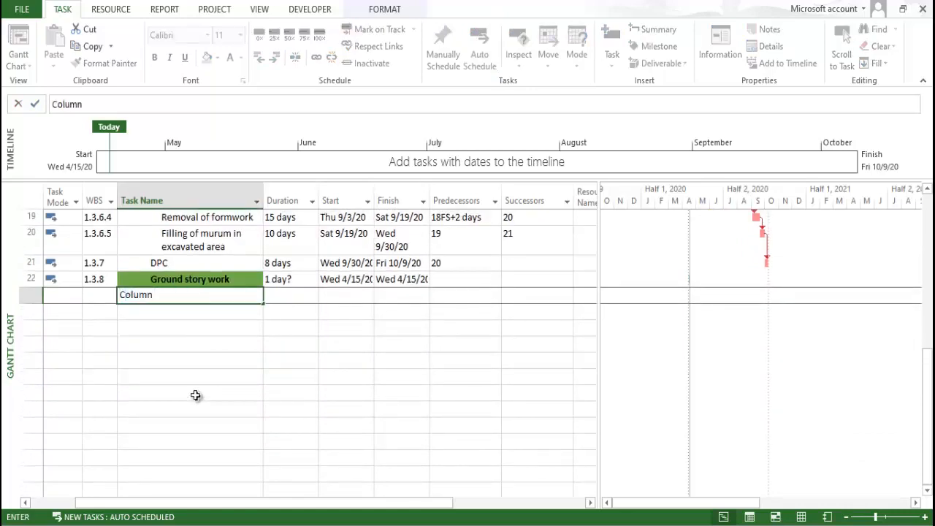
pyautogui.write(' work')
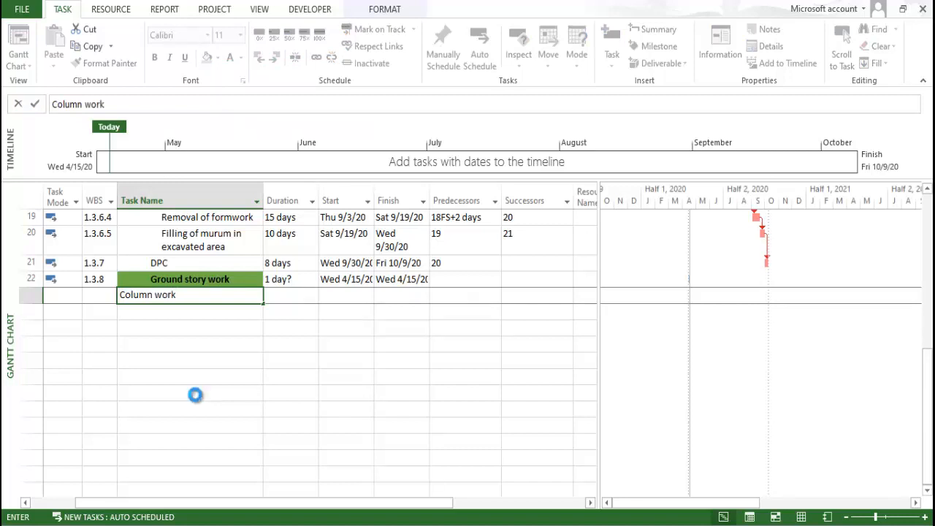
pyautogui.press('Return')
pyautogui.press('Up')
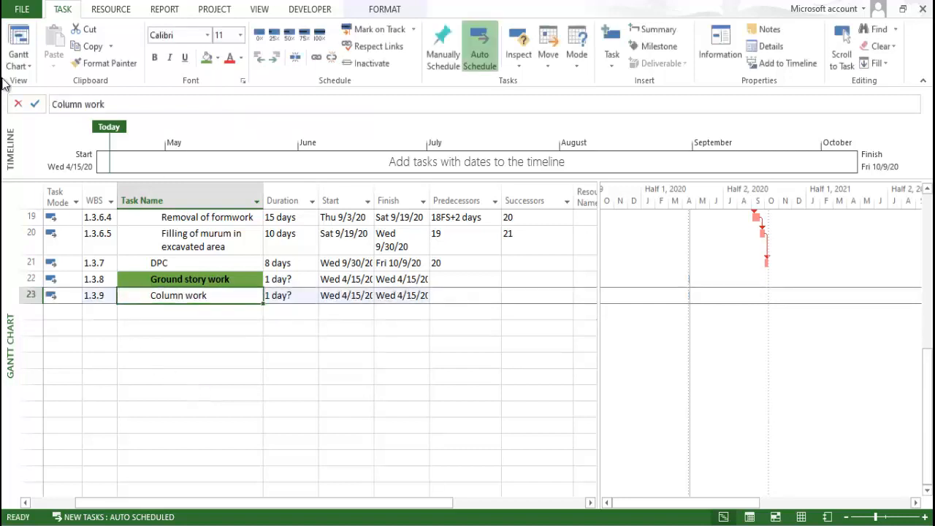
# - Rename the Column work task to "Ground story Column work"
pyautogui.click(75, 106)
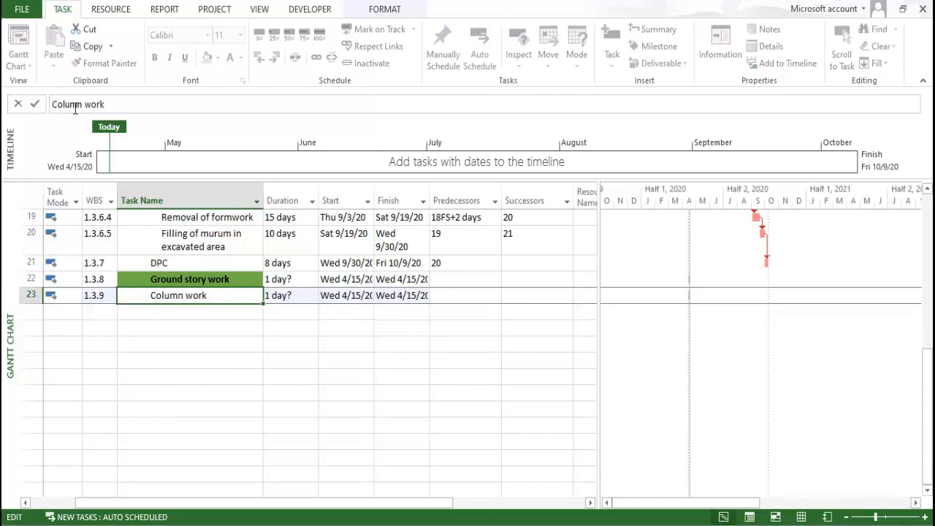
pyautogui.write('Ground story')
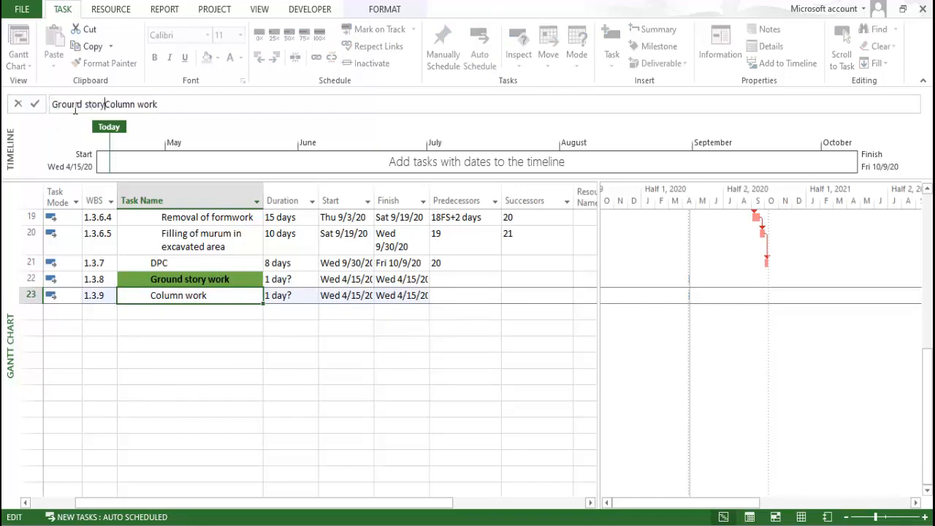
pyautogui.click(274, 374)
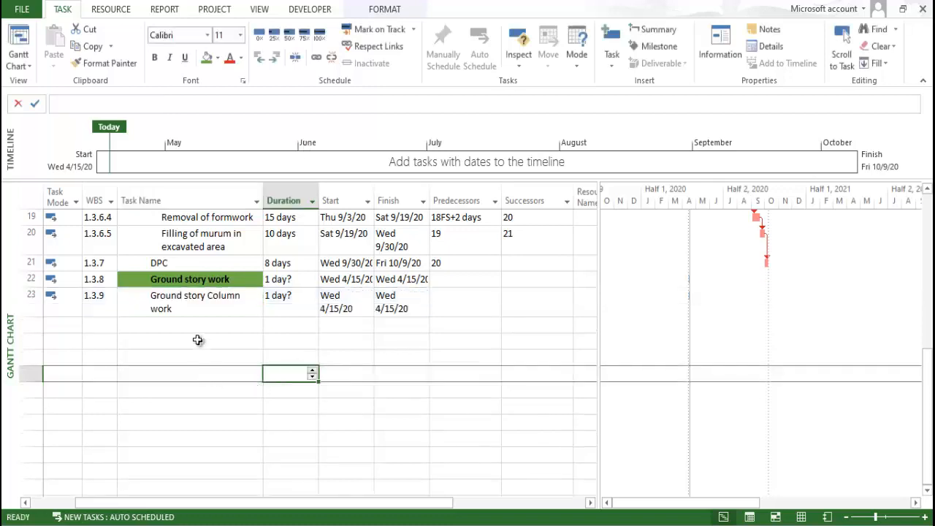
# - Widen the Task Name column slightly so that the name Ground story Column work fits on one line
pyautogui.click(217, 295)
pyautogui.moveTo(262, 194); pyautogui.dragTo(271, 191)
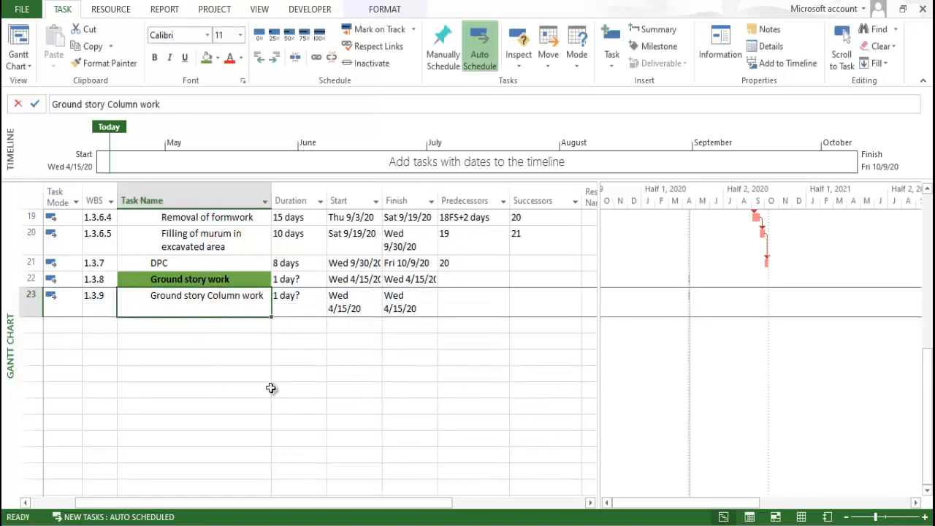
pyautogui.click(235, 334)
pyautogui.click(221, 311)
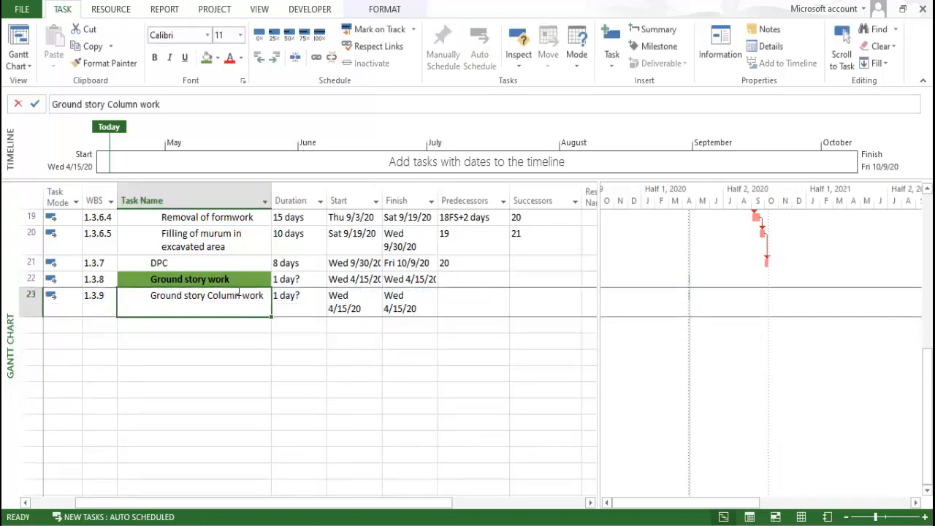
pyautogui.click(217, 324)
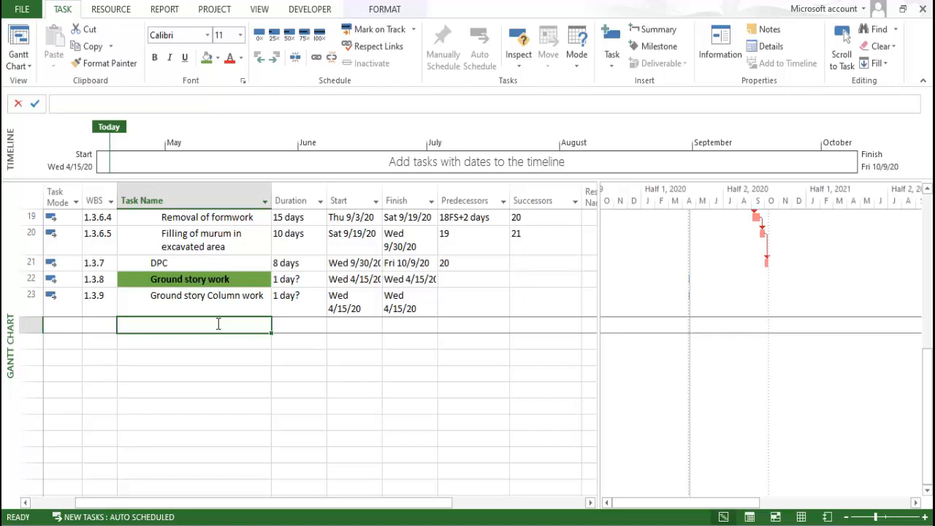
# - Copy the foundation column subtask names from Reinforcement for column to Removal of formwork and paste them directly below Ground story Column work
pyautogui.scroll(5, 183, 351)
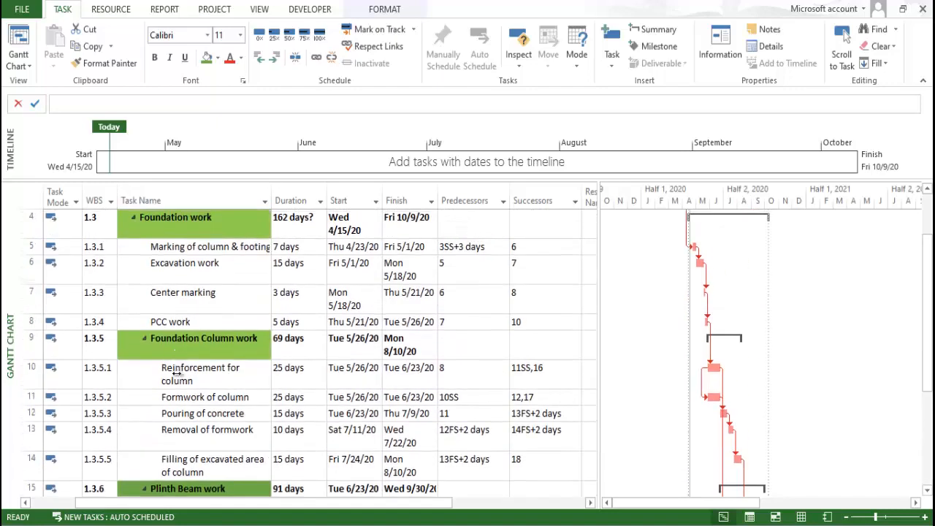
pyautogui.click(183, 375)
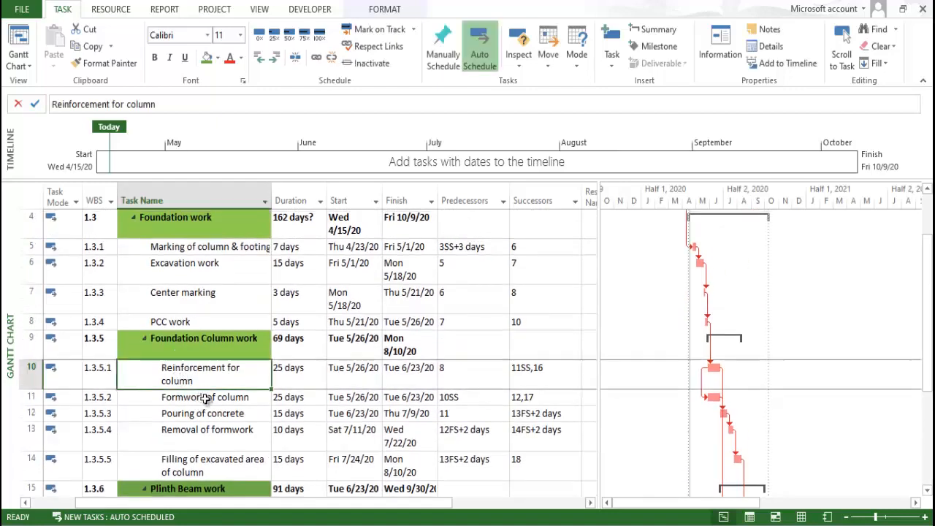
pyautogui.keyDown('ctrl'); pyautogui.click(206, 399); pyautogui.keyUp('ctrl')
pyautogui.keyDown('ctrl'); pyautogui.click(208, 414); pyautogui.keyUp('ctrl')
pyautogui.keyDown('ctrl'); pyautogui.click(211, 433); pyautogui.keyUp('ctrl')
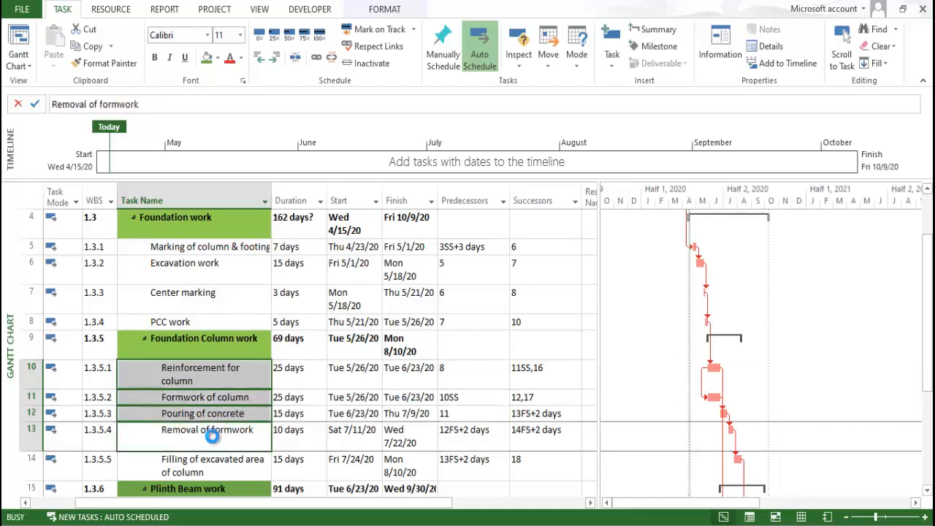
pyautogui.scroll(-4, 212, 436)
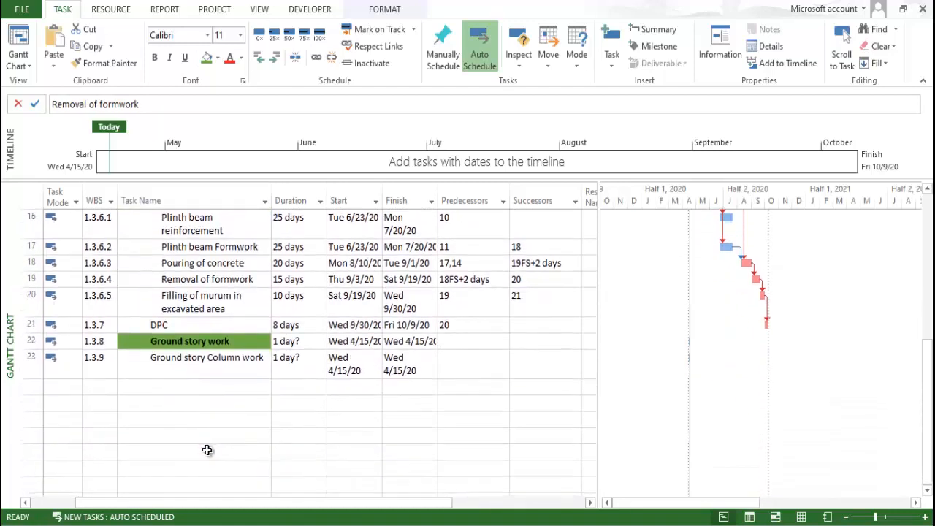
pyautogui.click(203, 400)
pyautogui.click(202, 388)
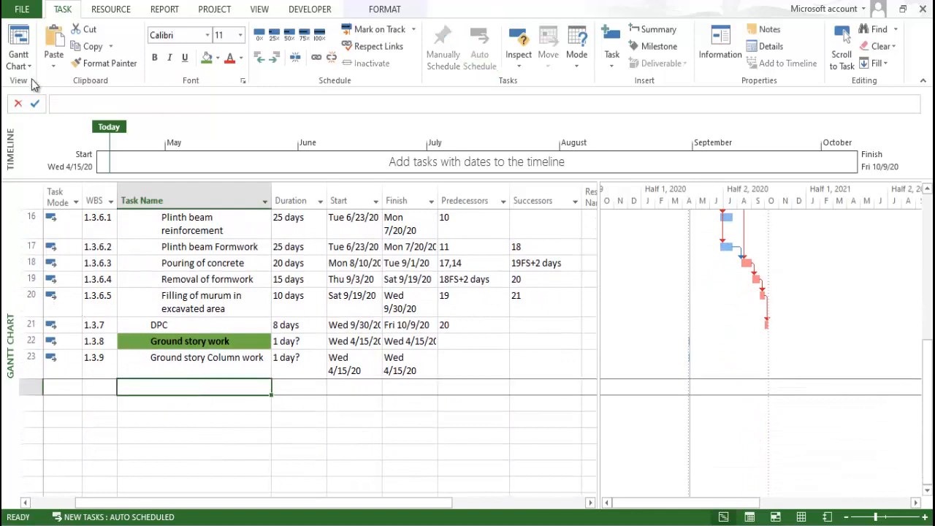
pyautogui.click(51, 66)
pyautogui.click(52, 97)
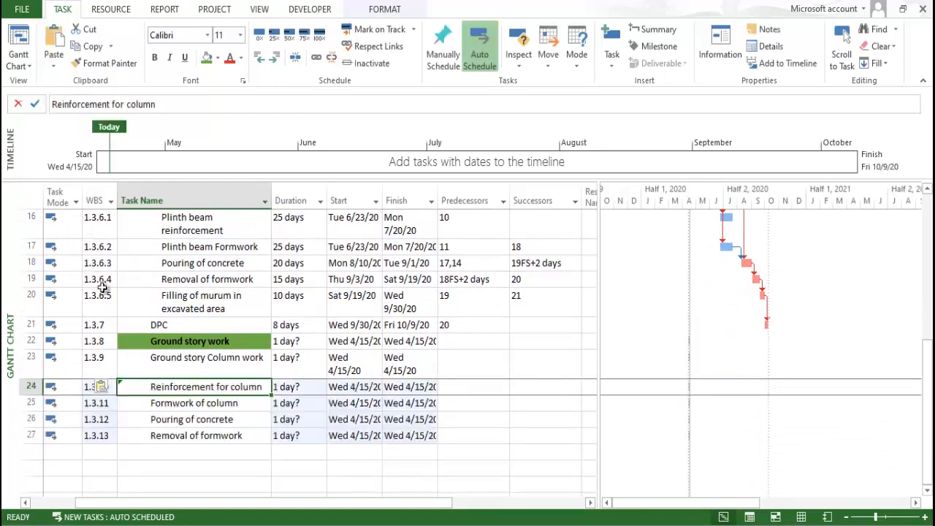
pyautogui.click(226, 419)
pyautogui.click(220, 449)
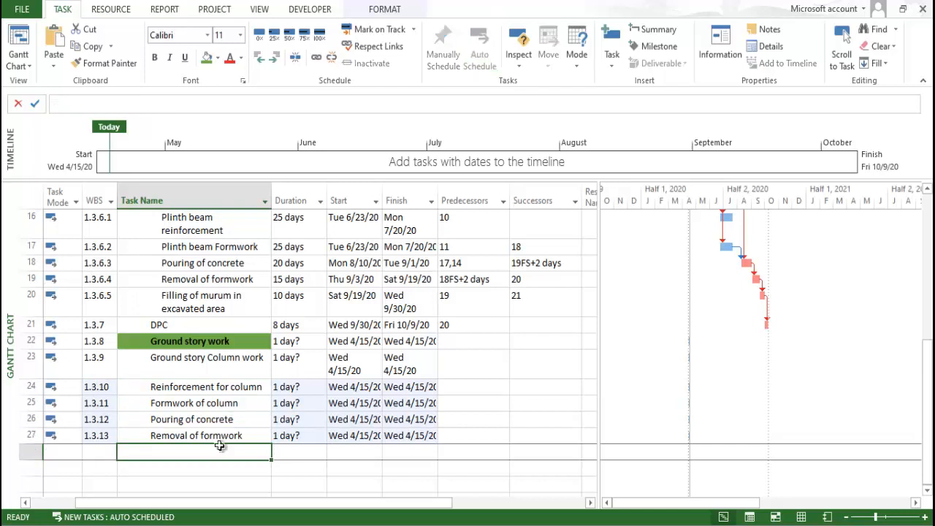
# - Indent the four pasted tasks one level so they become subtasks of Ground story Column work
pyautogui.scroll(-1, 219, 438)
pyautogui.moveTo(202, 324); pyautogui.dragTo(202, 371)
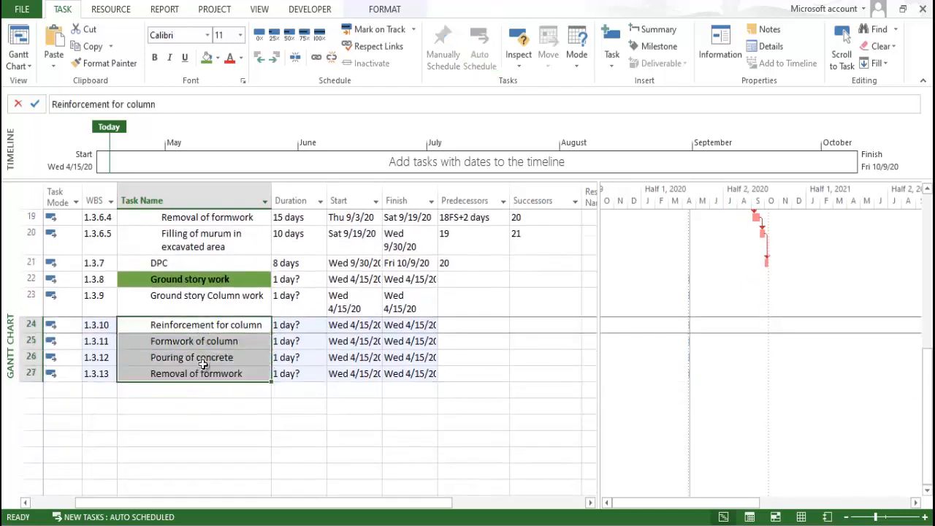
pyautogui.click(274, 59)
pyautogui.click(257, 391)
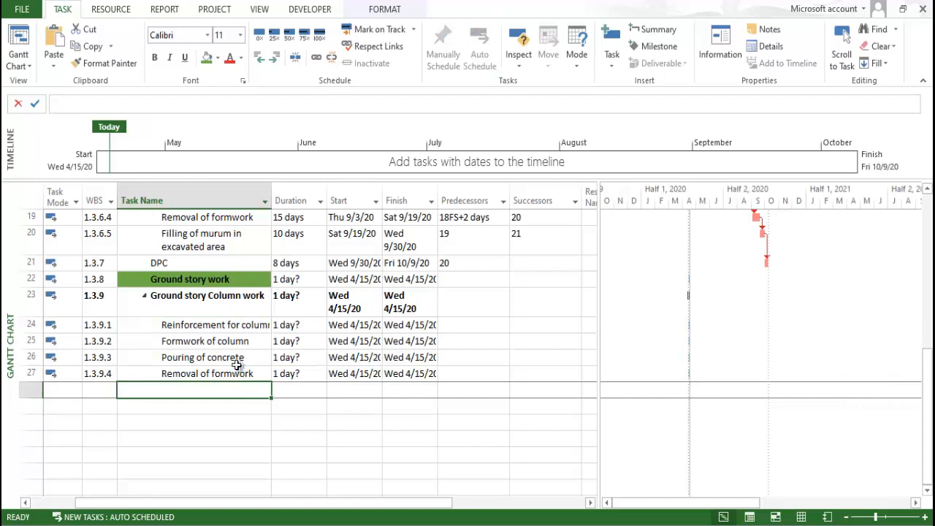
# - Indent Ground story Column work one level so it becomes a subtask of Ground story work
pyautogui.click(214, 308)
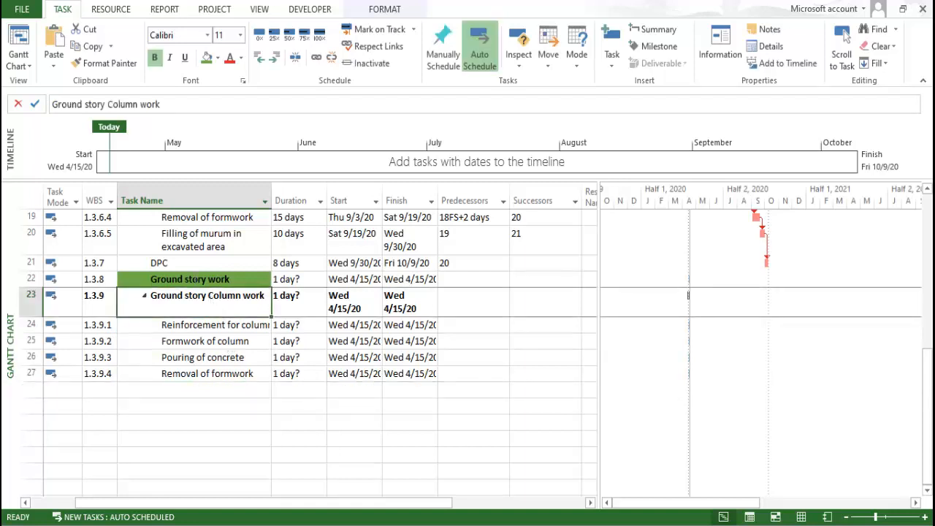
pyautogui.click(274, 59)
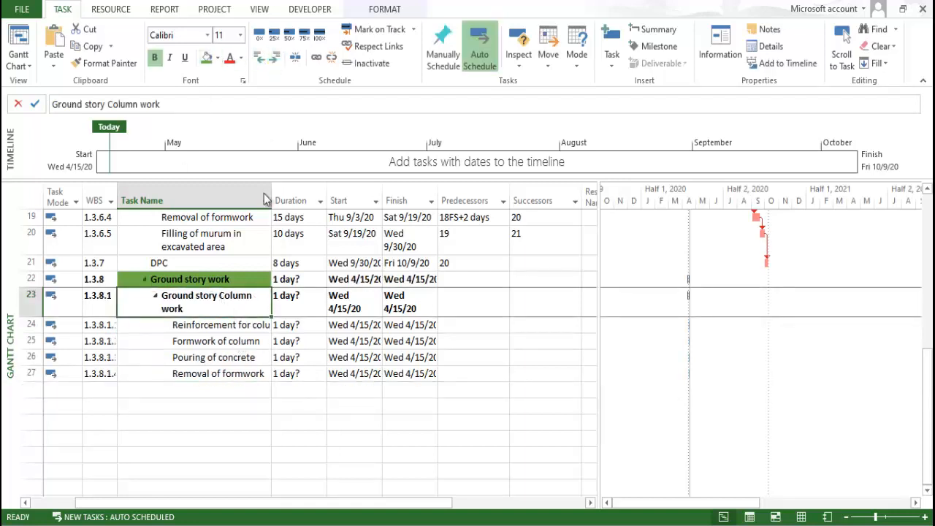
pyautogui.click(261, 405)
pyautogui.click(219, 453)
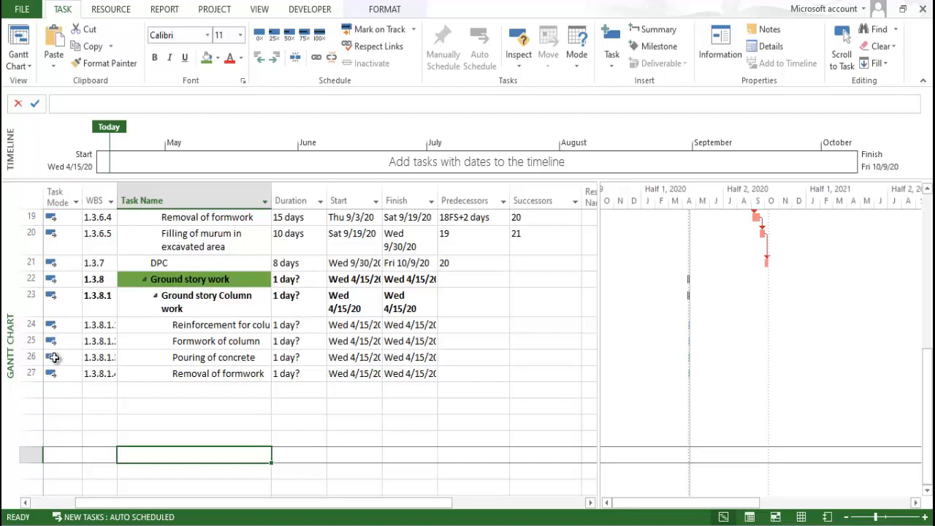
# - Add a task named "Ground story Beam work" below the last Removal of formwork and outdent it to the level of Ground story Column work
pyautogui.click(190, 393)
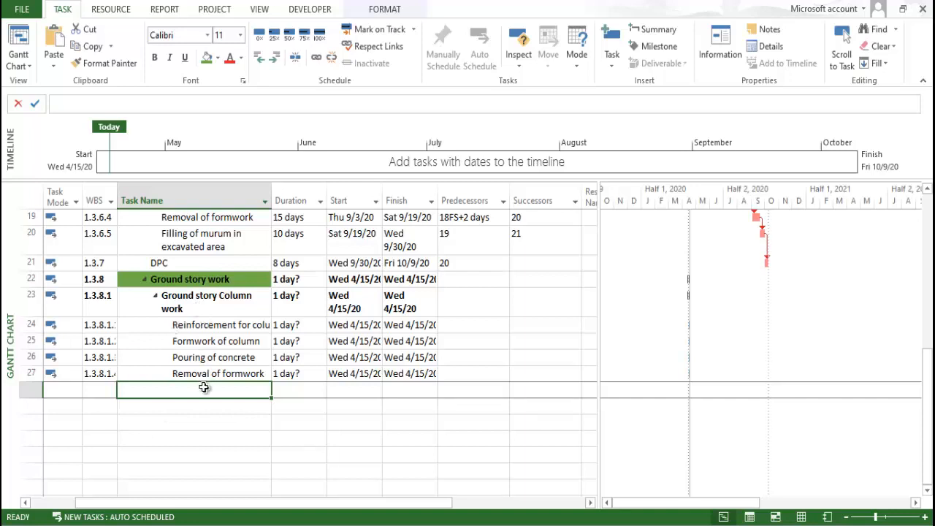
pyautogui.write('Groud')
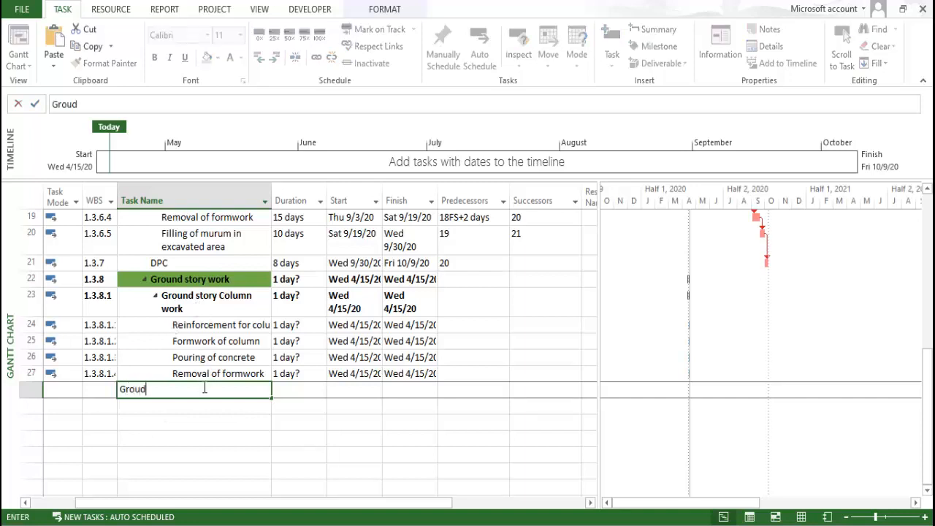
pyautogui.press('BackSpace')
pyautogui.press('BackSpace')
pyautogui.press('BackSpace')
pyautogui.write('ound story')
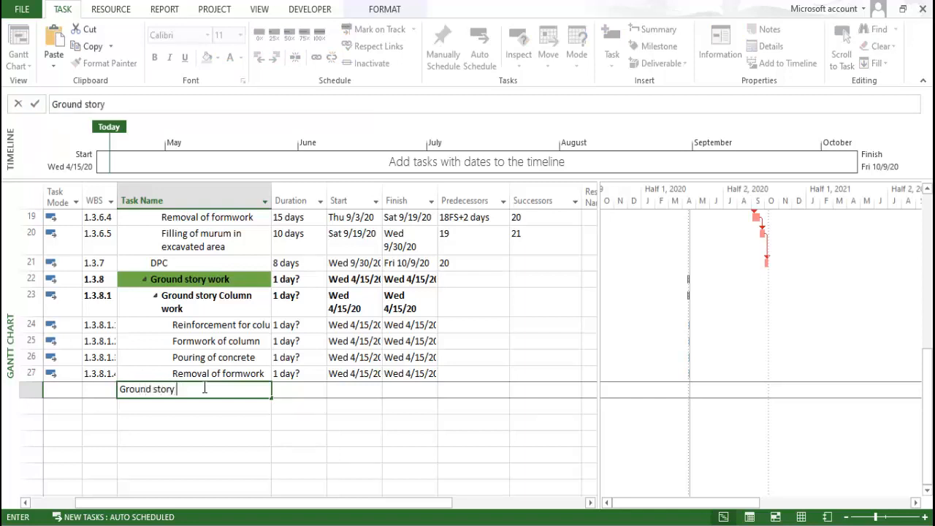
pyautogui.write('Beam work')
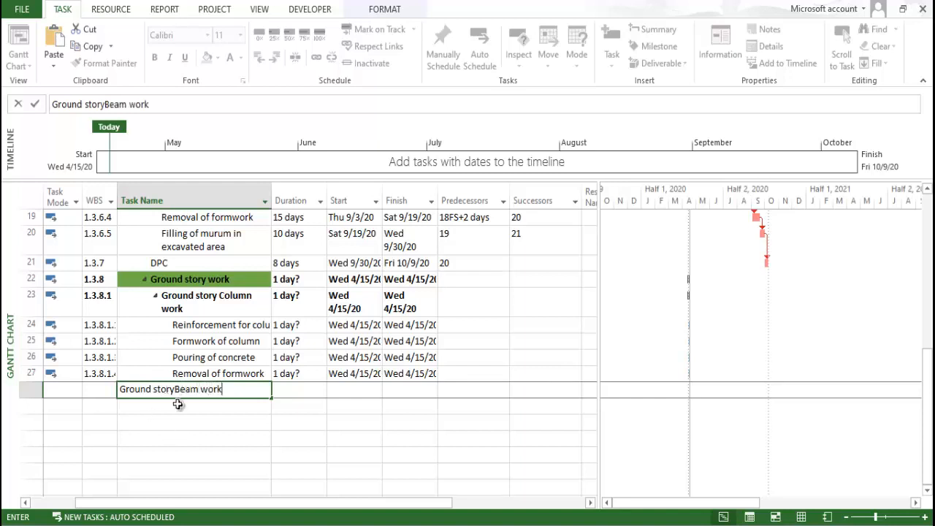
pyautogui.click(105, 103)
pyautogui.click(267, 428)
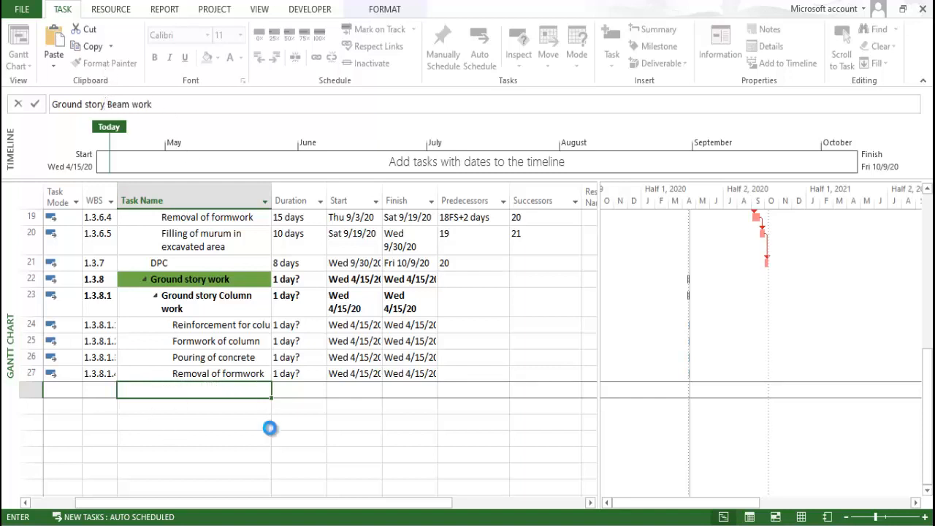
pyautogui.click(222, 400)
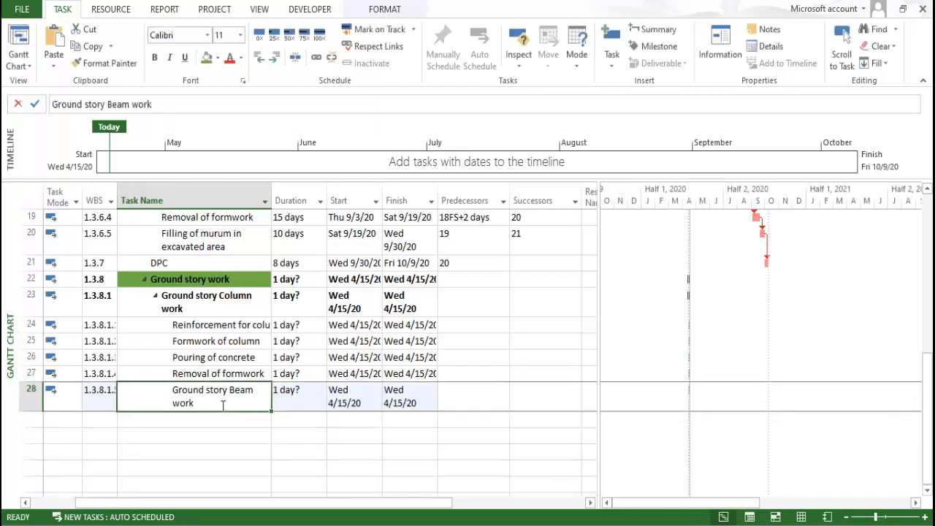
pyautogui.click(260, 58)
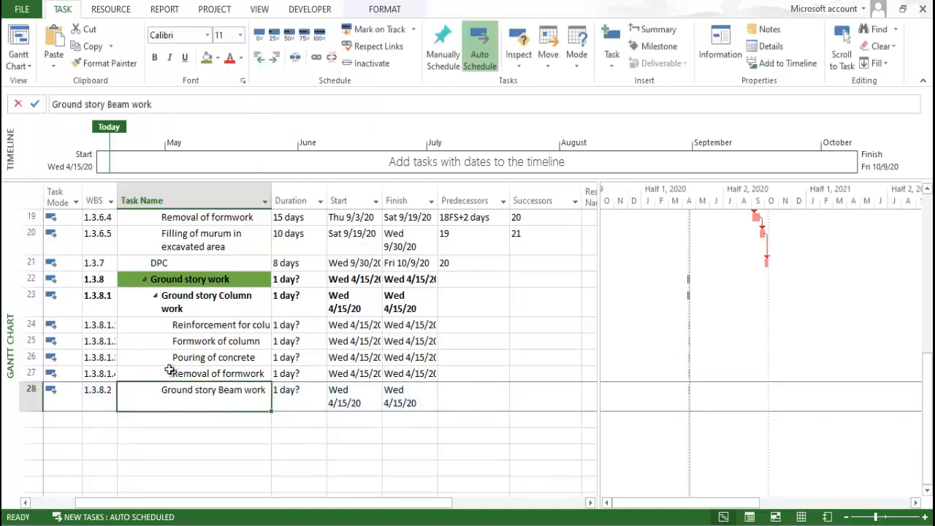
# - Make the Ground story Beam work name bold and give its cell the darker green background
pyautogui.click(155, 58)
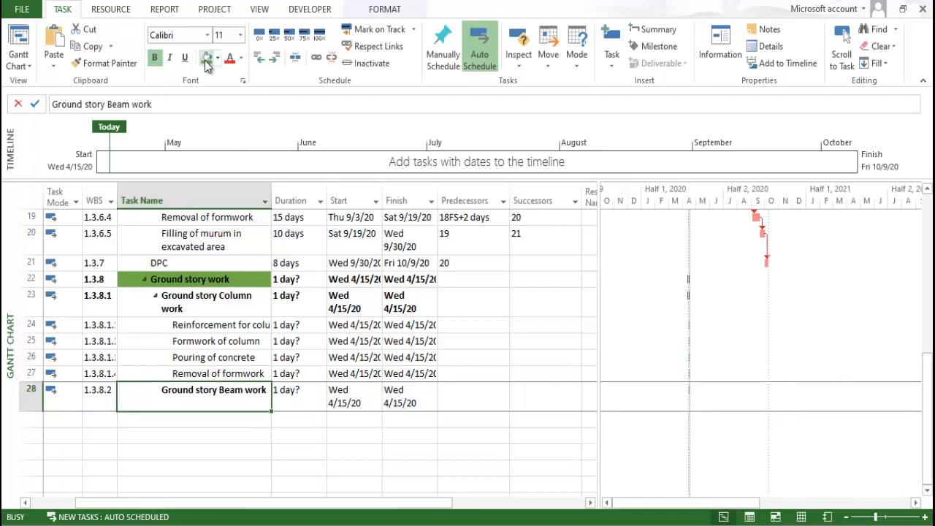
pyautogui.click(207, 57)
pyautogui.click(223, 341)
pyautogui.scroll(-1, 218, 363)
pyautogui.press('Down')
pyautogui.press('Down')
pyautogui.press('Down')
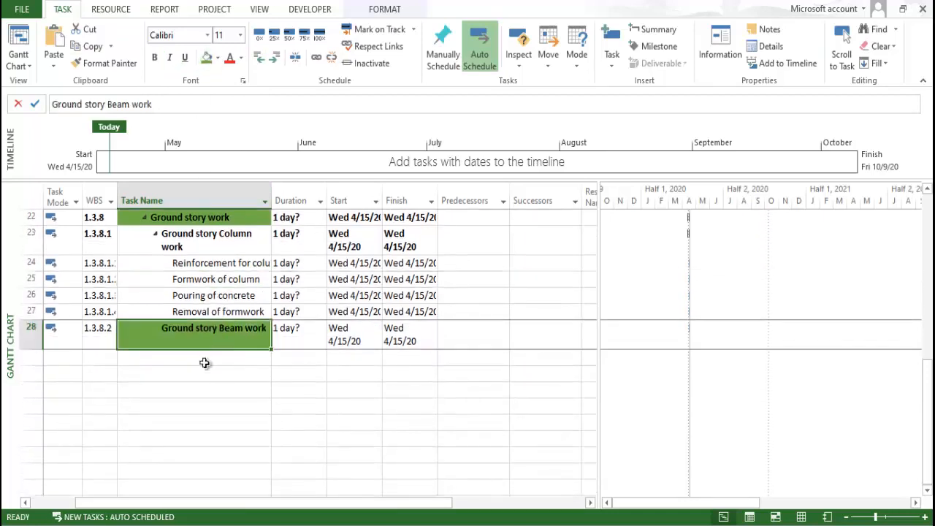
pyautogui.press('Down')
# - Reduce the height of the Ground story Beam work row to a single line
pyautogui.click(34, 196)
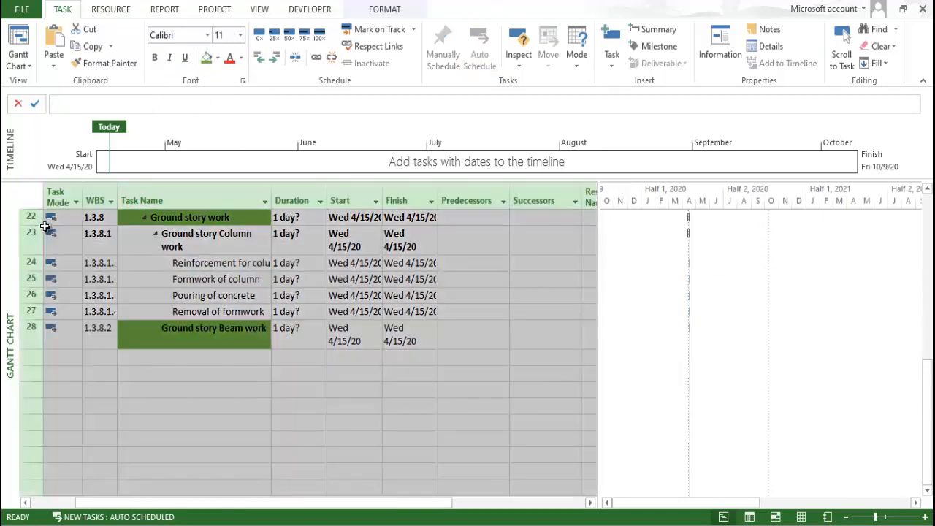
pyautogui.doubleClick(37, 226)
pyautogui.click(123, 355)
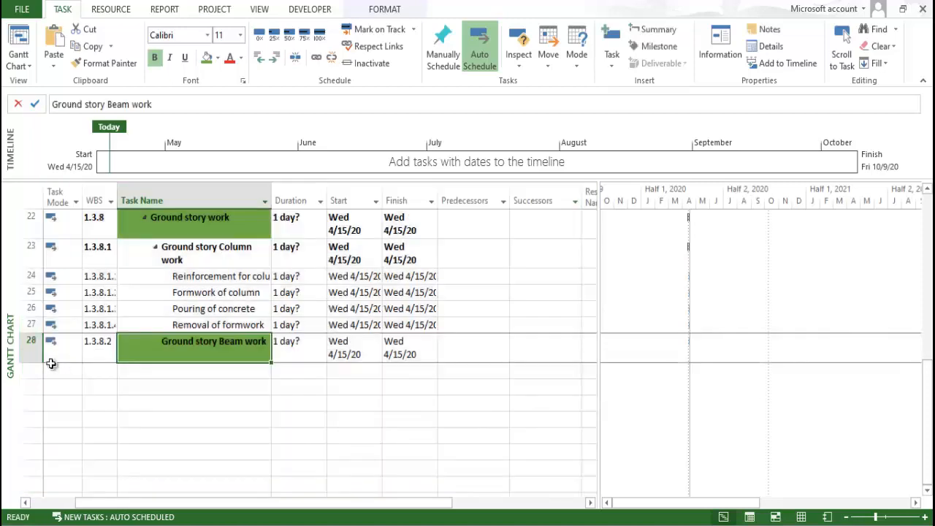
pyautogui.moveTo(35, 363); pyautogui.dragTo(31, 350)
pyautogui.click(179, 392)
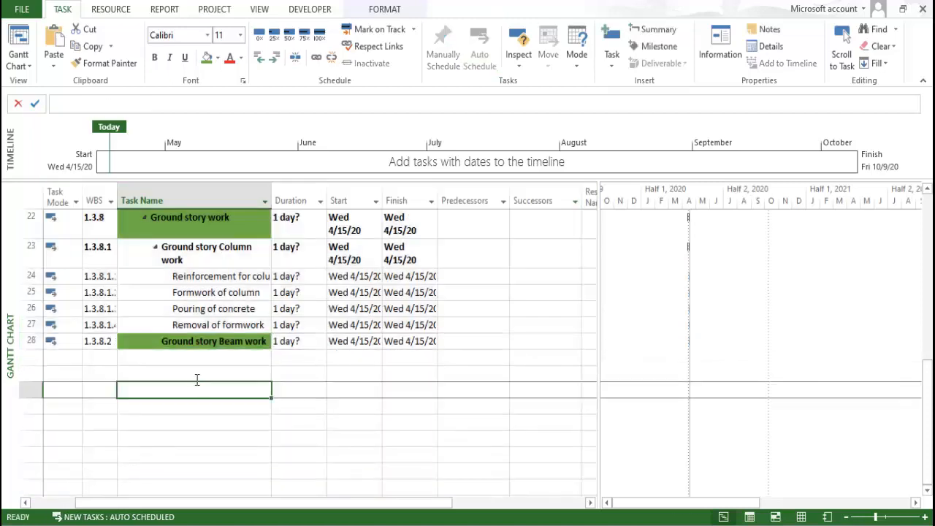
pyautogui.click(192, 360)
pyautogui.scroll(1, 236, 354)
pyautogui.scroll(6, 237, 353)
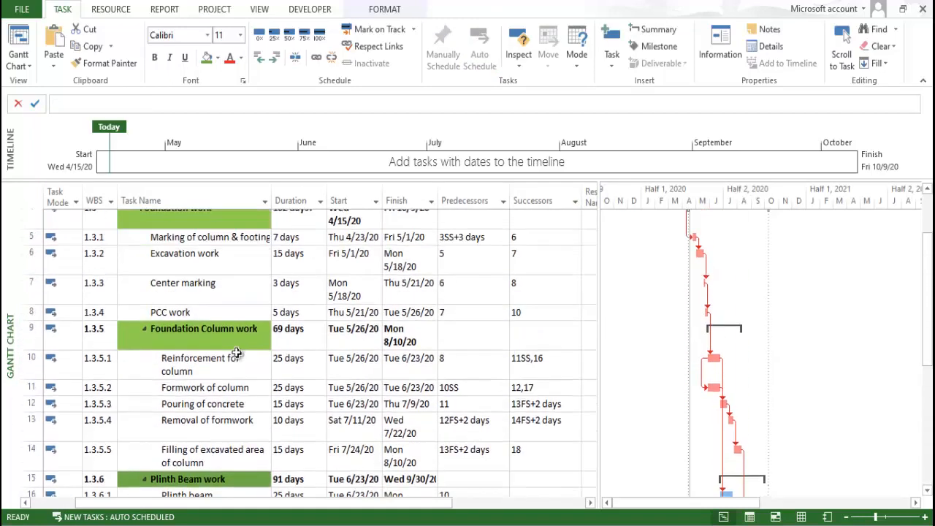
pyautogui.scroll(-4, 231, 355)
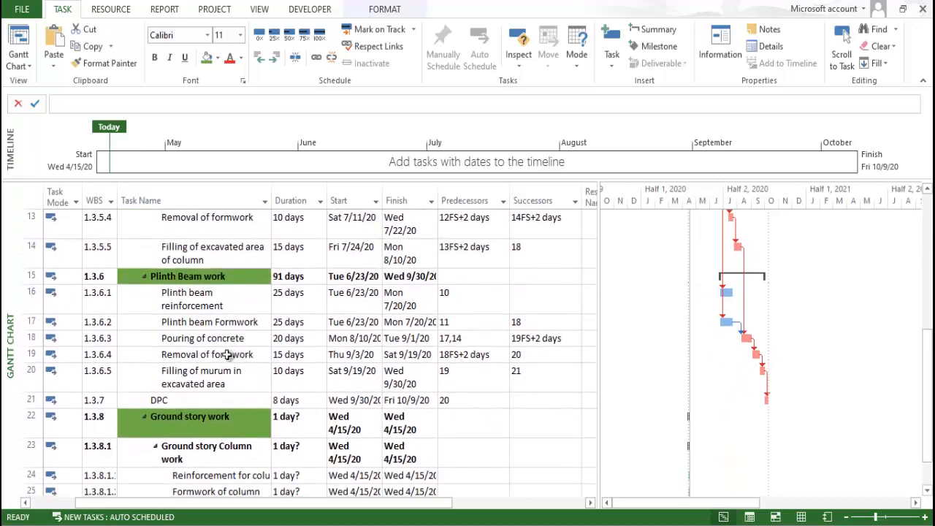
pyautogui.click(196, 292)
pyautogui.moveTo(197, 292); pyautogui.dragTo(199, 337)
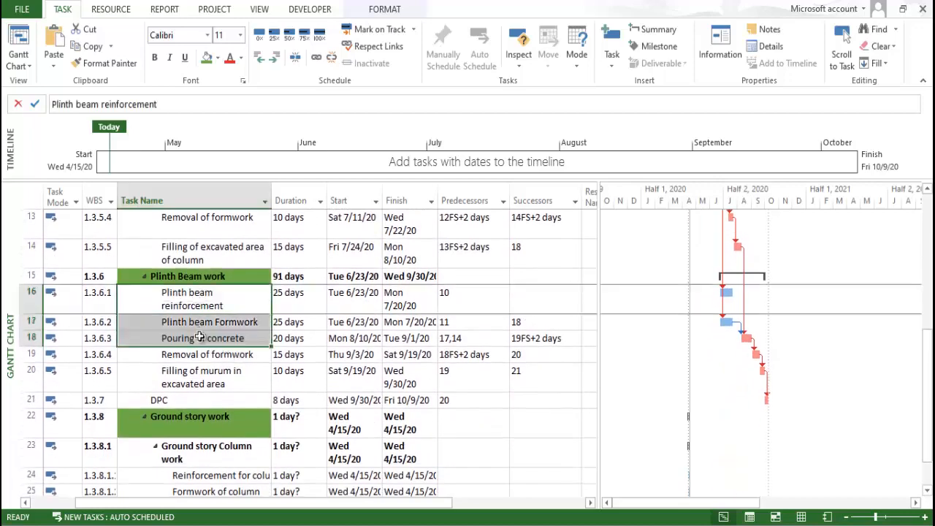
pyautogui.scroll(-3, 203, 348)
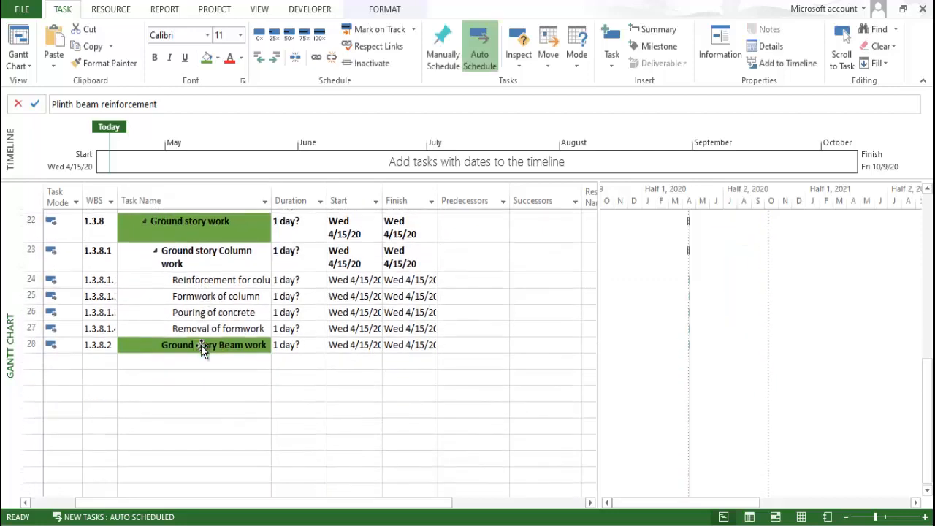
# - Copy the four subtasks of Ground story Column work and paste them directly below Ground story Beam work
pyautogui.scroll(-1, 203, 350)
pyautogui.scroll(2, 203, 351)
pyautogui.click(204, 355)
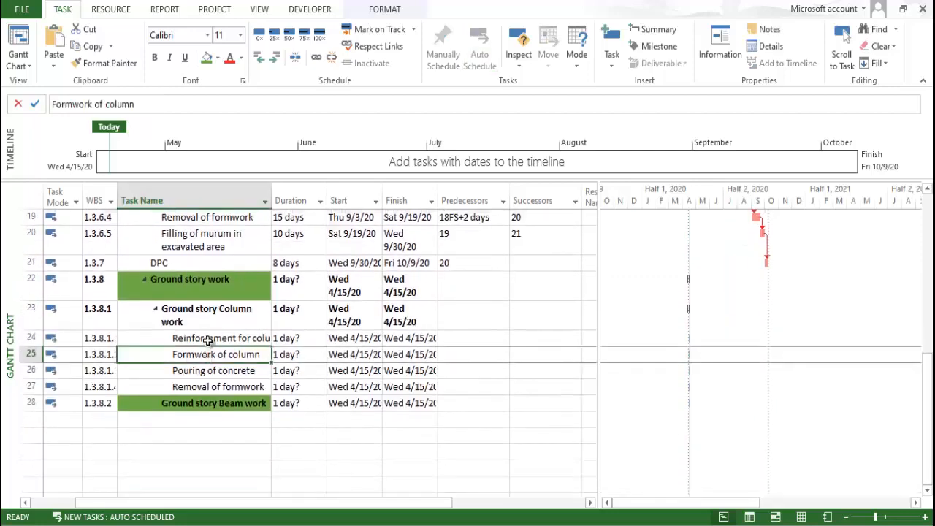
pyautogui.moveTo(209, 340); pyautogui.dragTo(215, 385)
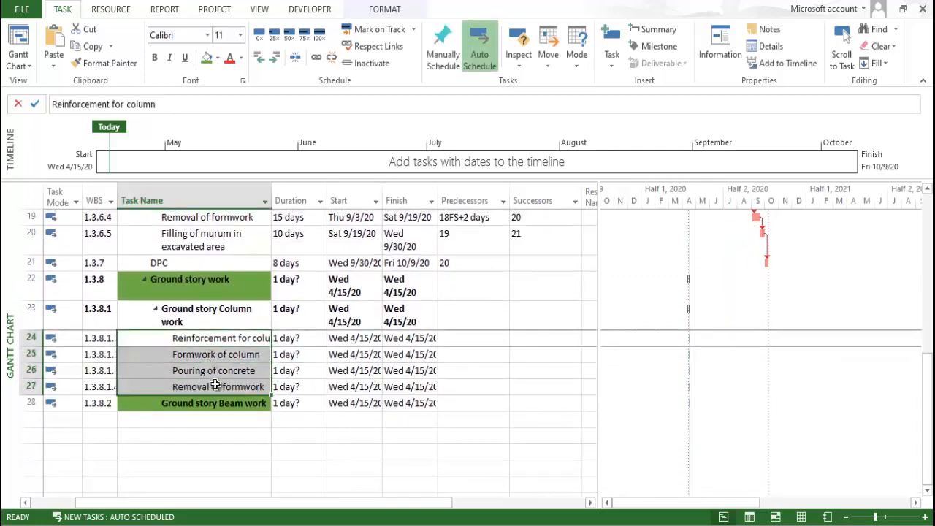
pyautogui.hotkey('ctrl', 'c')
pyautogui.click(204, 418)
pyautogui.hotkey('ctrl', 'v')
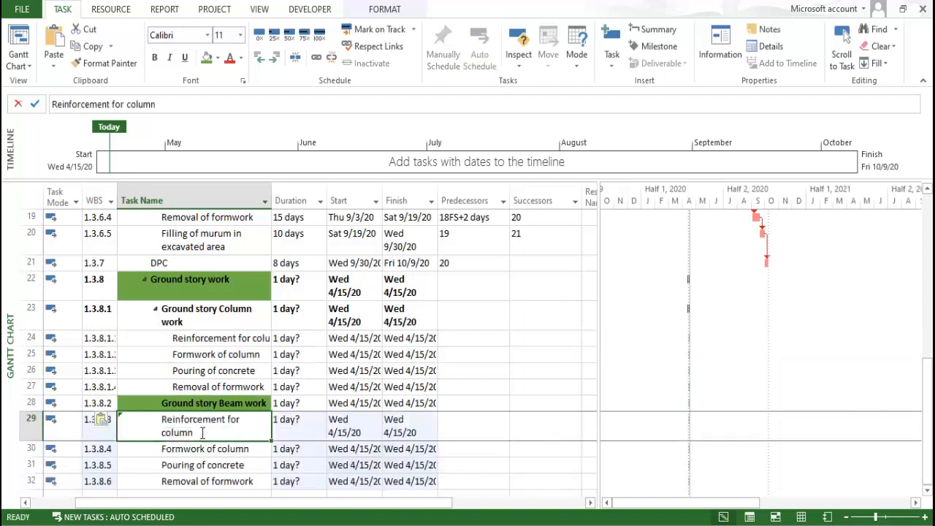
# - Indent the four pasted tasks one level so they become subtasks of Ground story Beam work
pyautogui.scroll(-2, 221, 421)
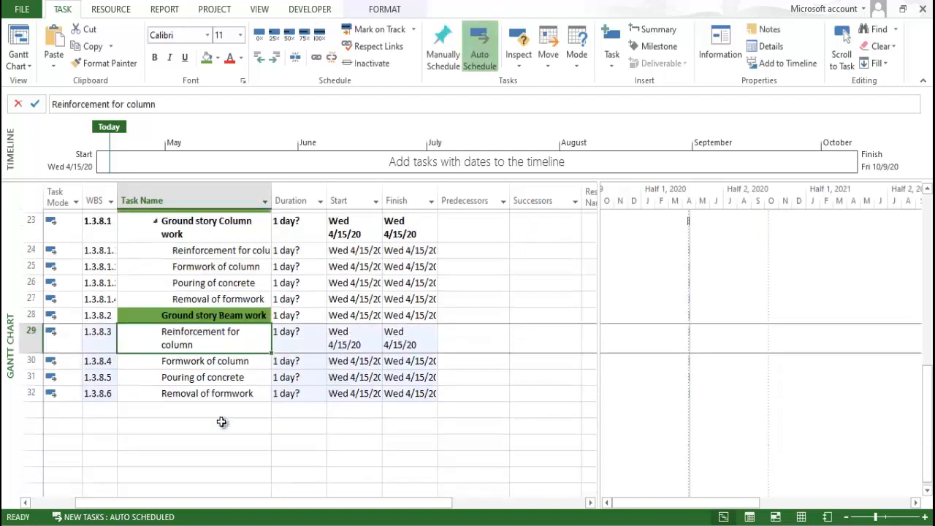
pyautogui.scroll(-2, 221, 421)
pyautogui.moveTo(198, 234); pyautogui.dragTo(219, 295)
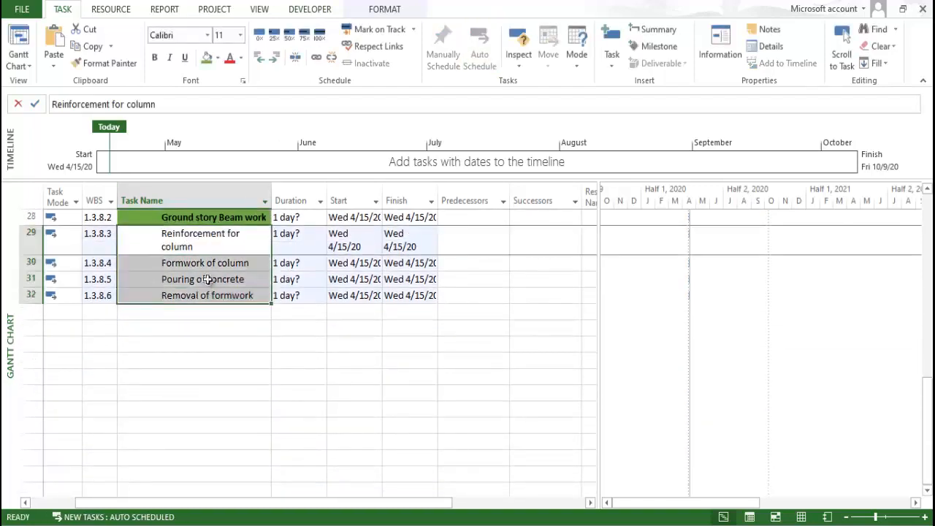
pyautogui.click(275, 57)
pyautogui.click(209, 329)
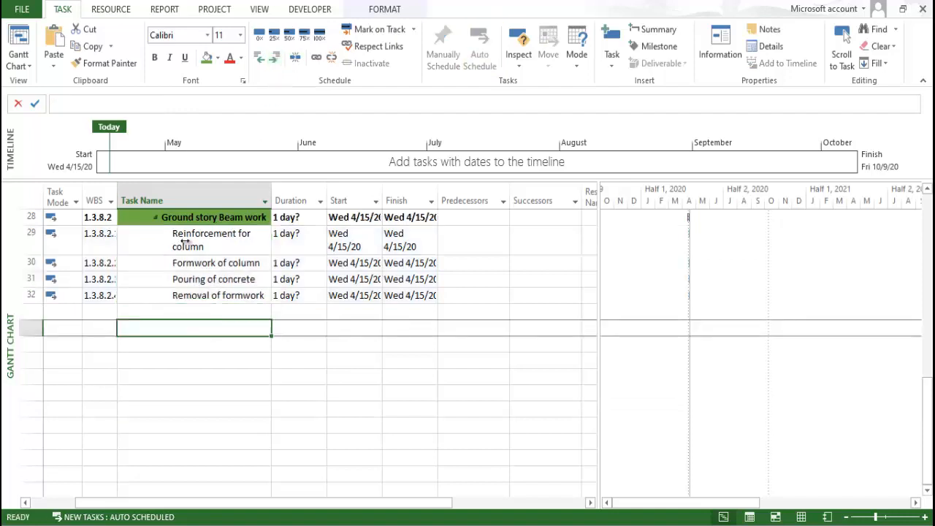
# - Rename the first two Ground story Beam work subtasks as Reinforcement for Beam and Formwork of Beam
pyautogui.click(185, 242)
pyautogui.click(164, 104)
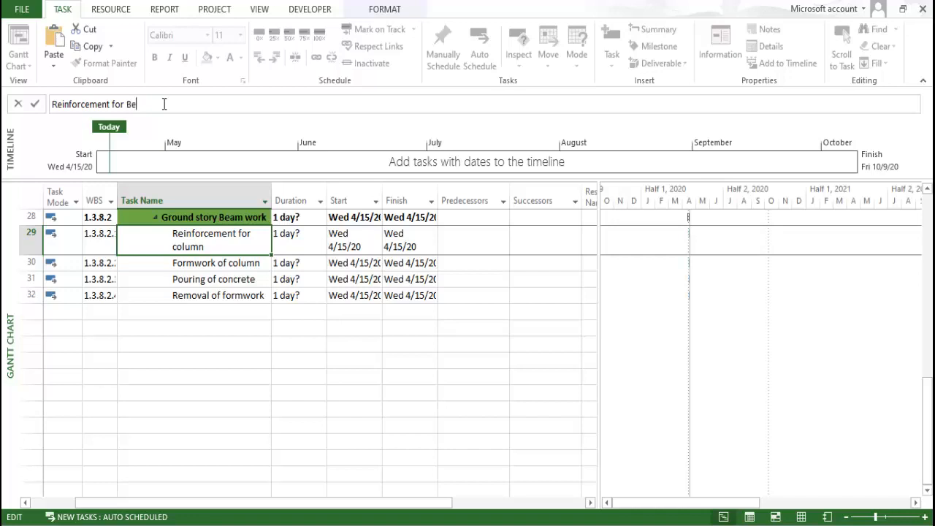
pyautogui.click(251, 267)
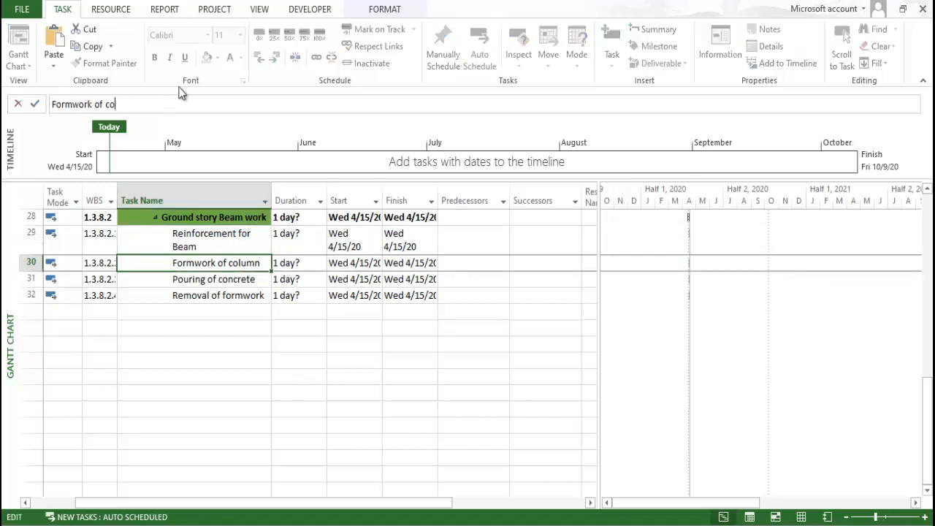
pyautogui.write('Beam')
pyautogui.click(235, 282)
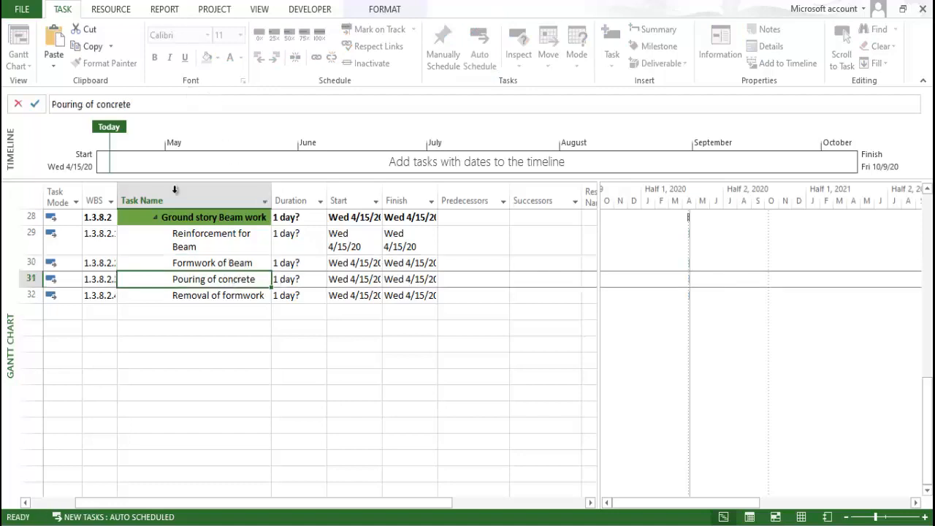
pyautogui.click(219, 297)
pyautogui.click(238, 332)
# - Add a task named "Ground story Slab work" below the last Removal of formwork and outdent it to the level of Ground story Beam work
pyautogui.scroll(3, 238, 334)
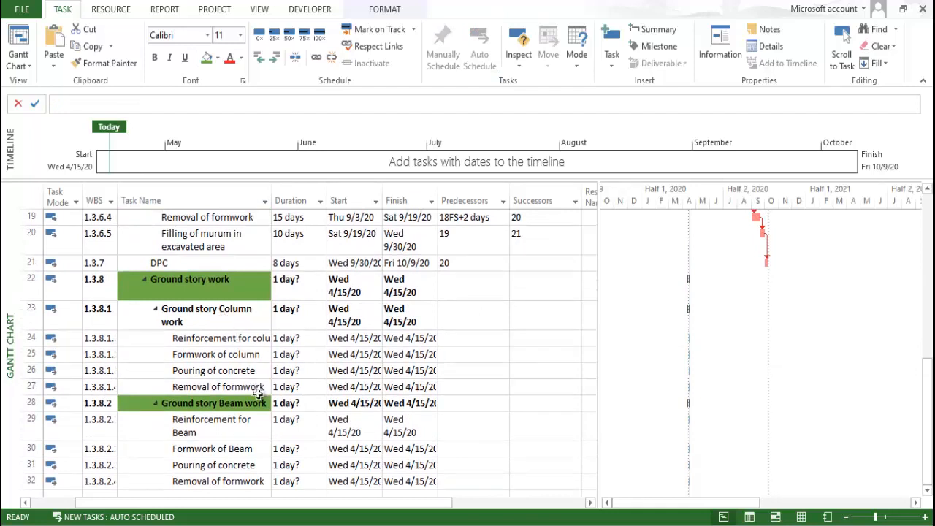
pyautogui.scroll(-1, 255, 393)
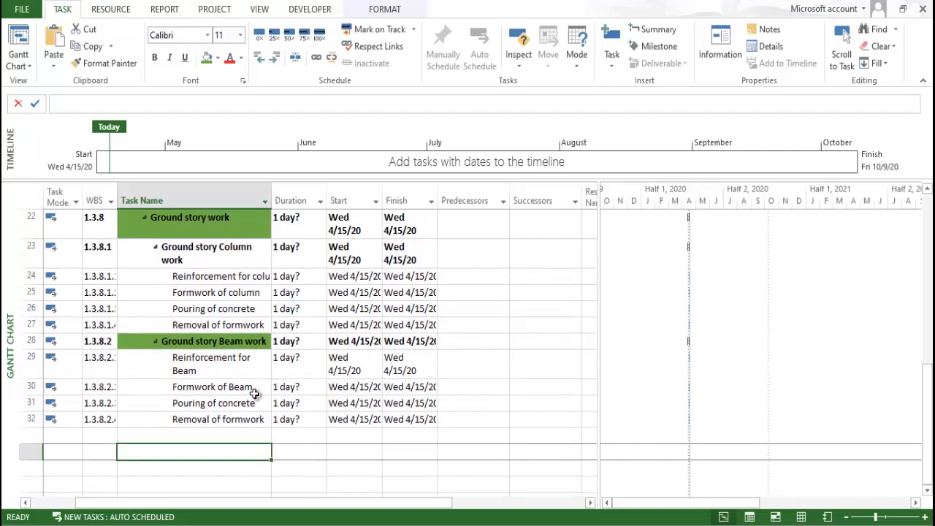
pyautogui.click(219, 430)
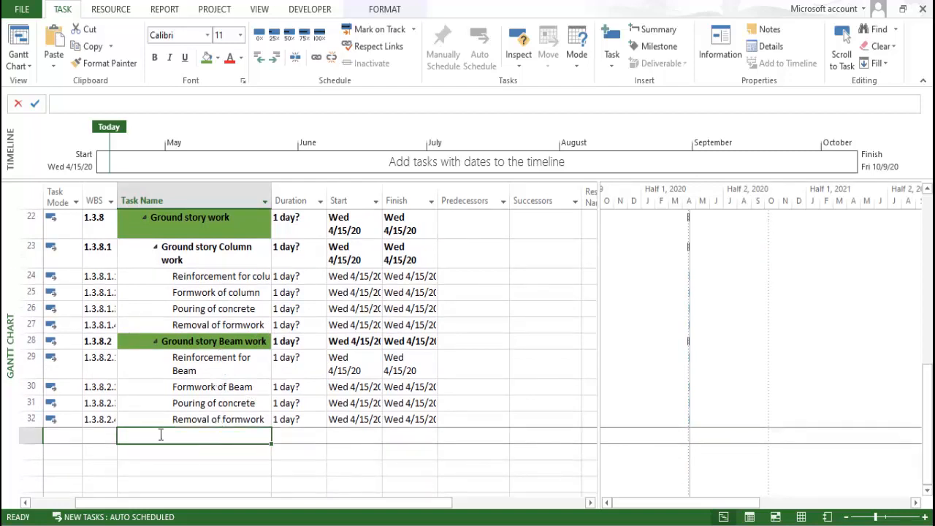
pyautogui.write('Ground s')
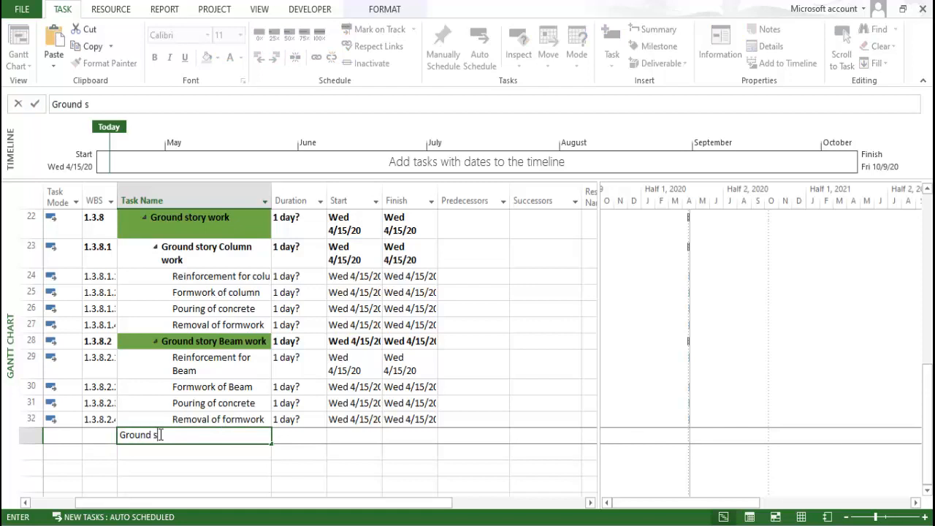
pyautogui.write('tory Slab')
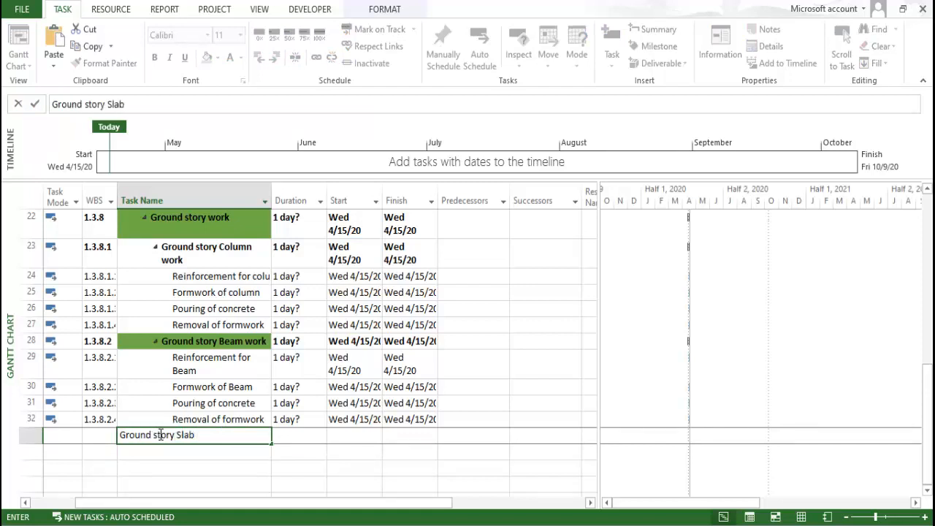
pyautogui.write(' work')
pyautogui.click(156, 480)
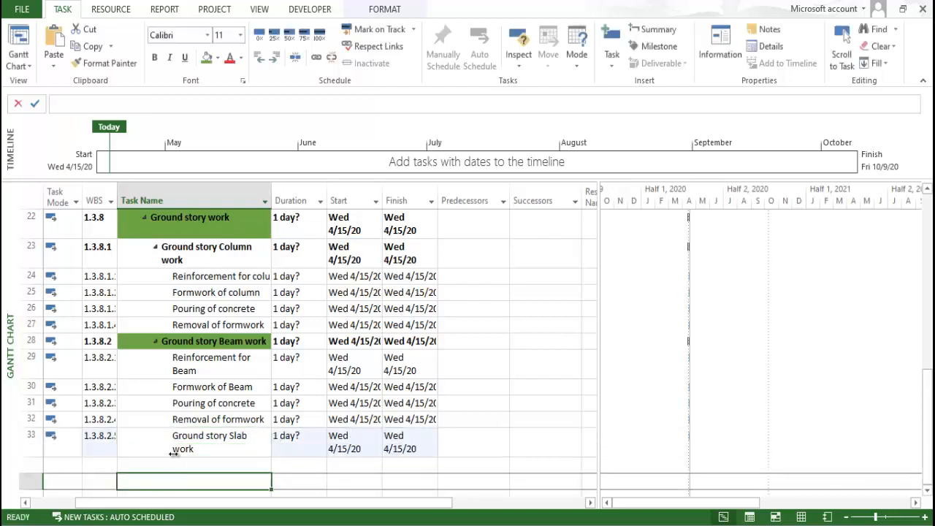
pyautogui.click(171, 448)
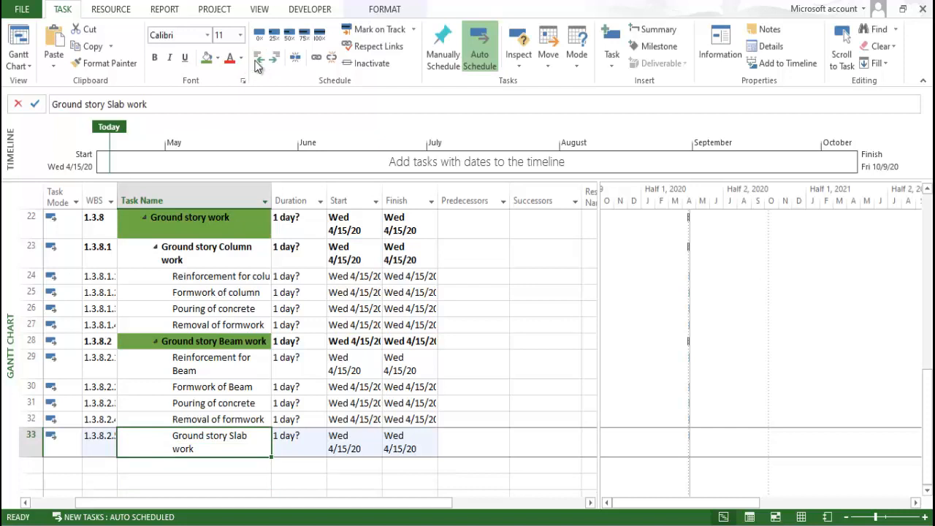
pyautogui.click(258, 58)
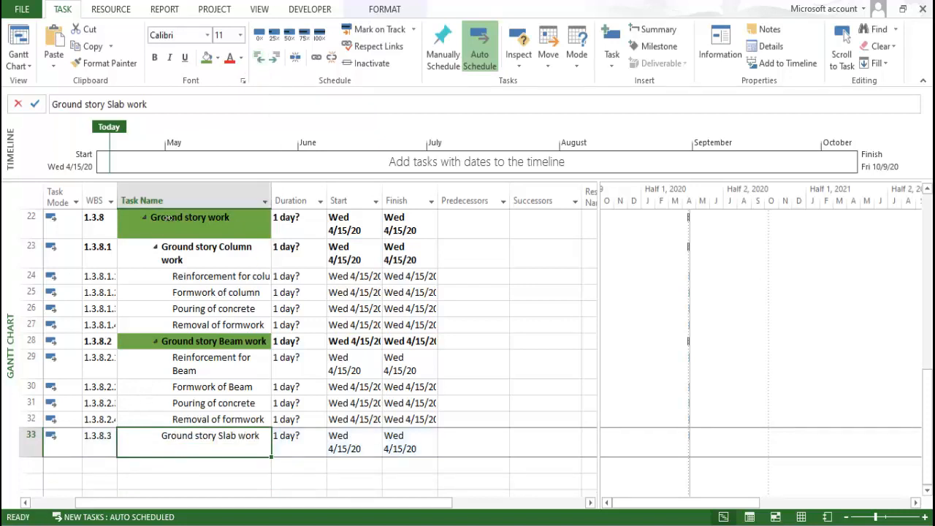
# - Make the Ground story Slab work name bold and give its cell the same green background as Ground story Beam work
pyautogui.click(155, 57)
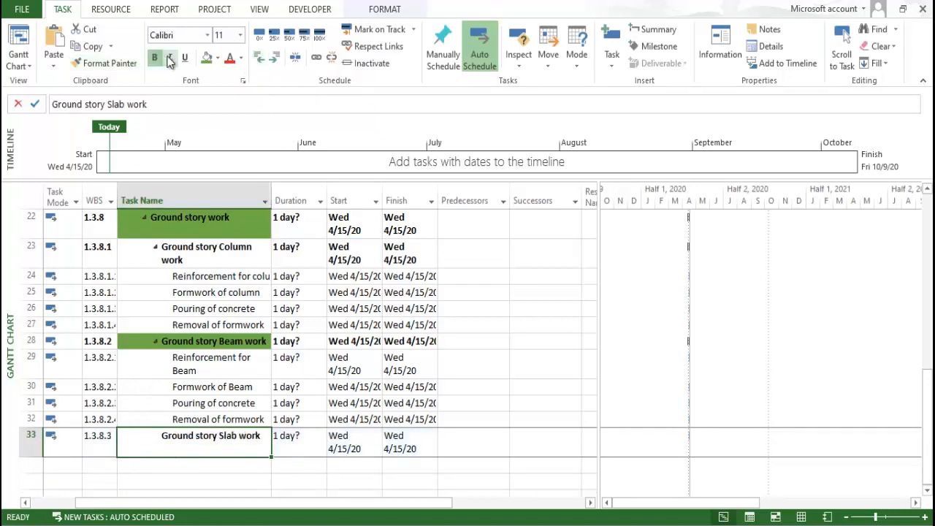
pyautogui.click(206, 58)
pyautogui.click(194, 308)
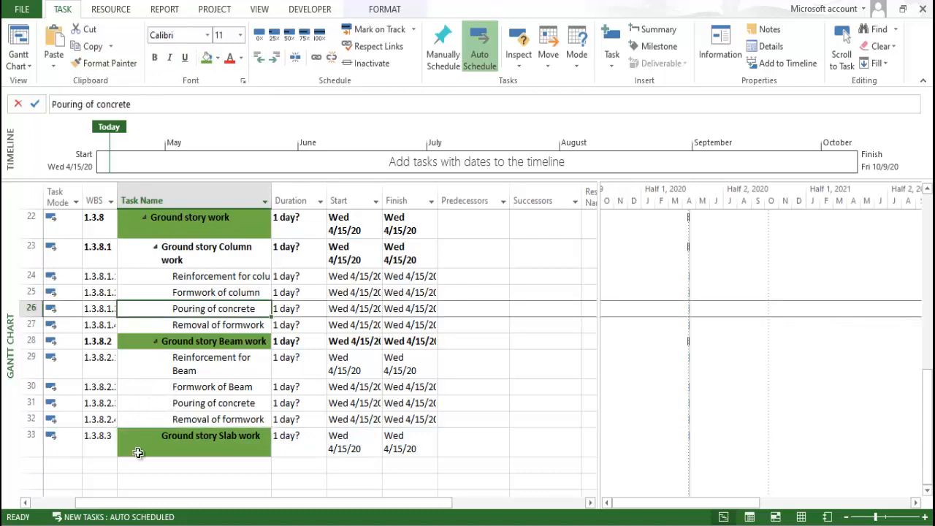
# - Reduce the height of the Ground story Slab work row to a single line
pyautogui.click(71, 453)
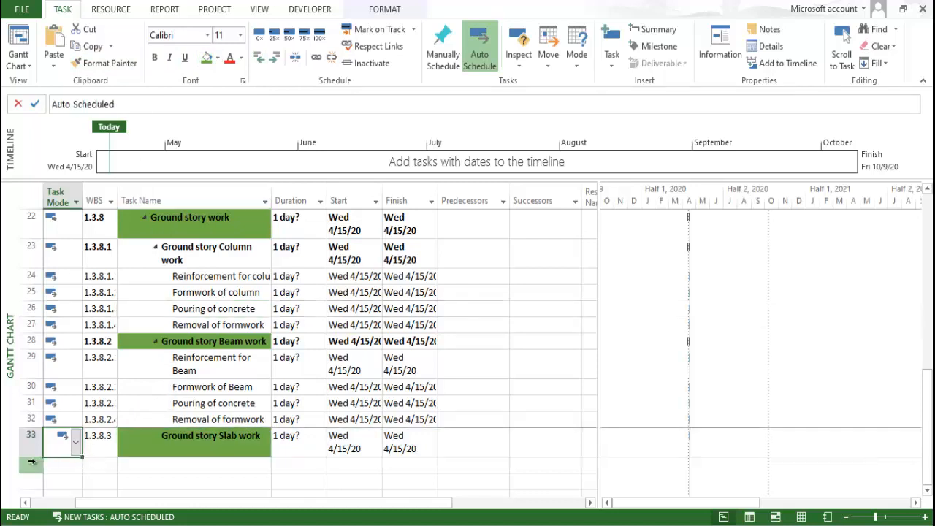
pyautogui.moveTo(33, 457); pyautogui.dragTo(32, 443)
pyautogui.click(261, 464)
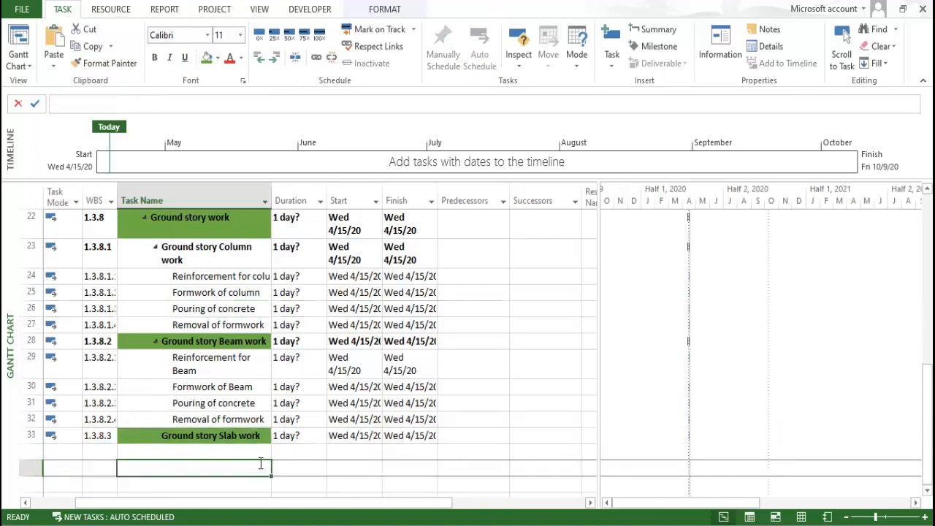
# - Add a task named "Reinforcement for Slab" directly below Ground story Slab work
pyautogui.scroll(-3, 247, 295)
pyautogui.click(249, 345)
pyautogui.click(236, 381)
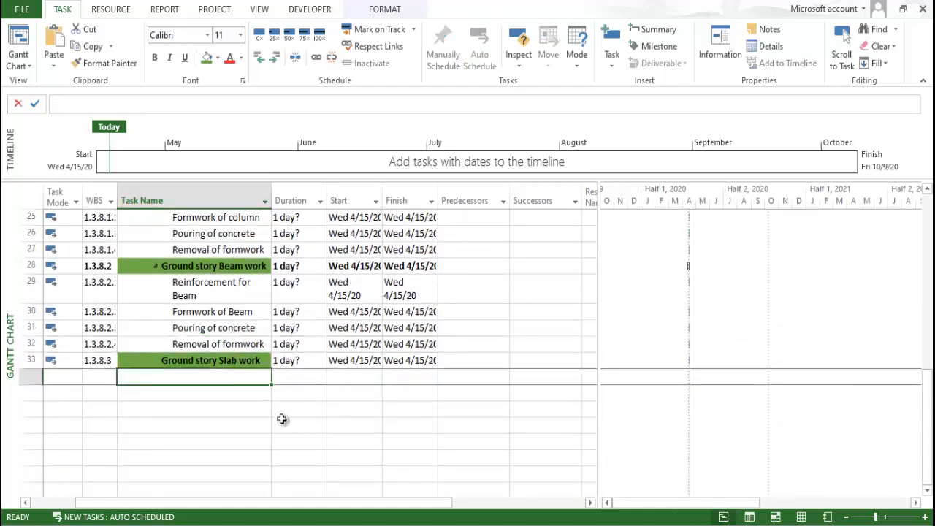
pyautogui.write('Reinfo')
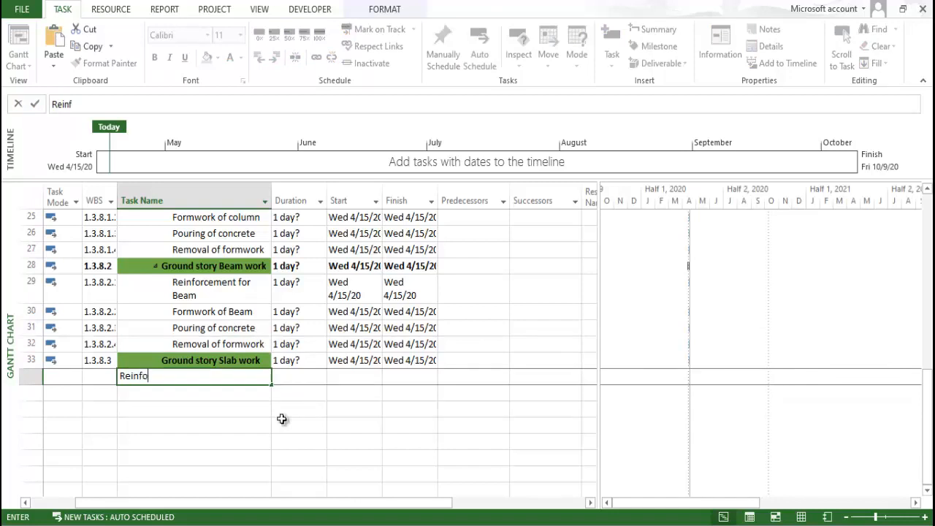
pyautogui.write('rcement for S')
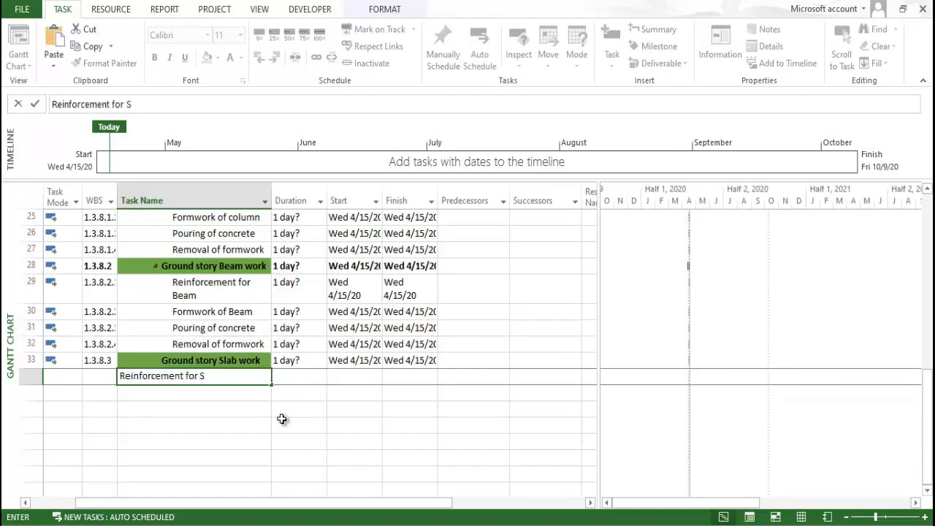
pyautogui.write('lab')
pyautogui.press('Return')
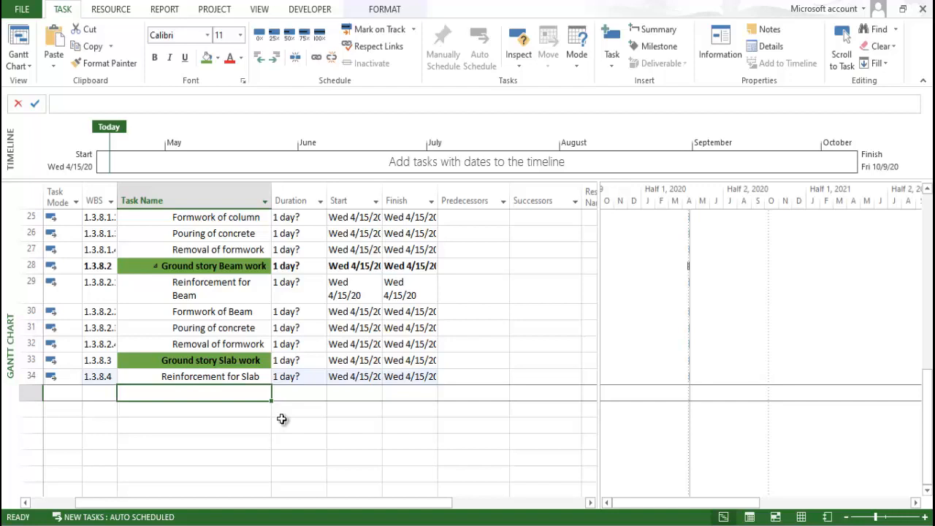
# - Add a task named "Formwork for slab" below Reinforcement for Slab
pyautogui.write('Foe')
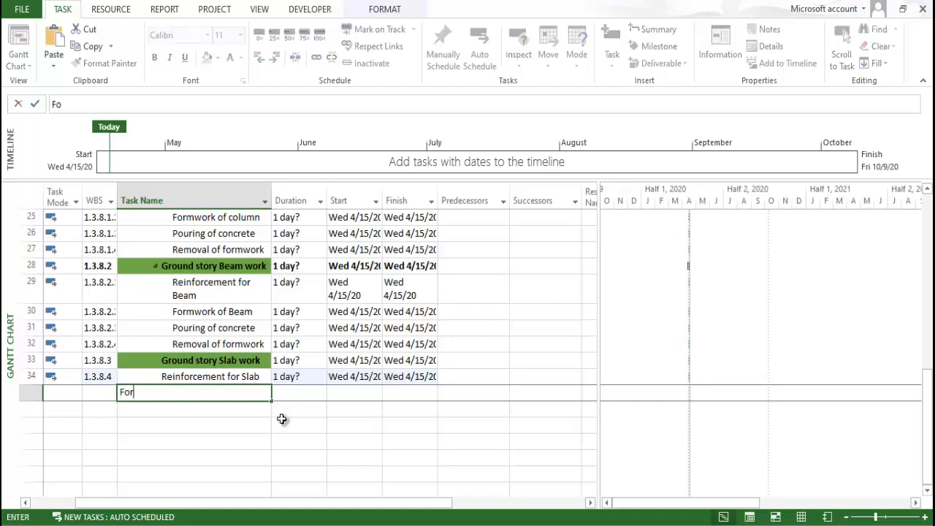
pyautogui.write('work for slal')
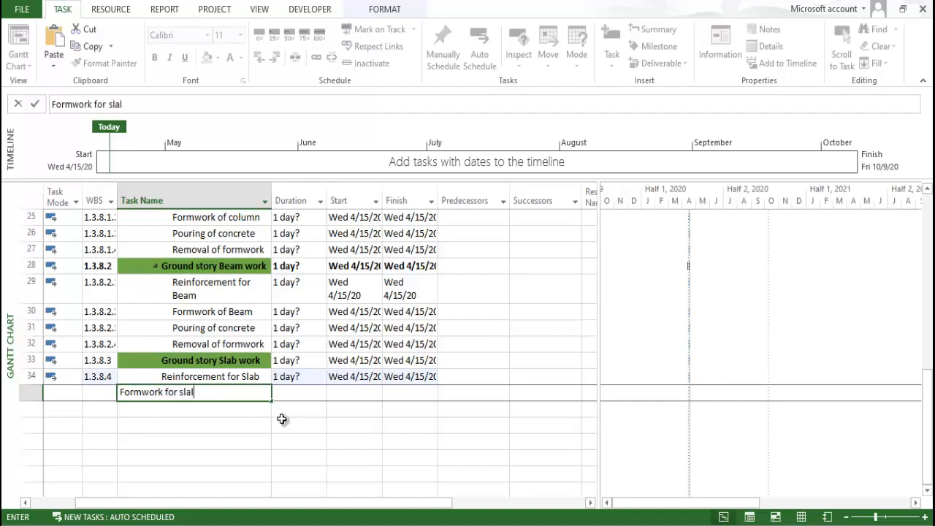
pyautogui.press('BackSpace')
pyautogui.press('BackSpace')
pyautogui.press('BackSpace')
pyautogui.write('ab')
pyautogui.press('Return')
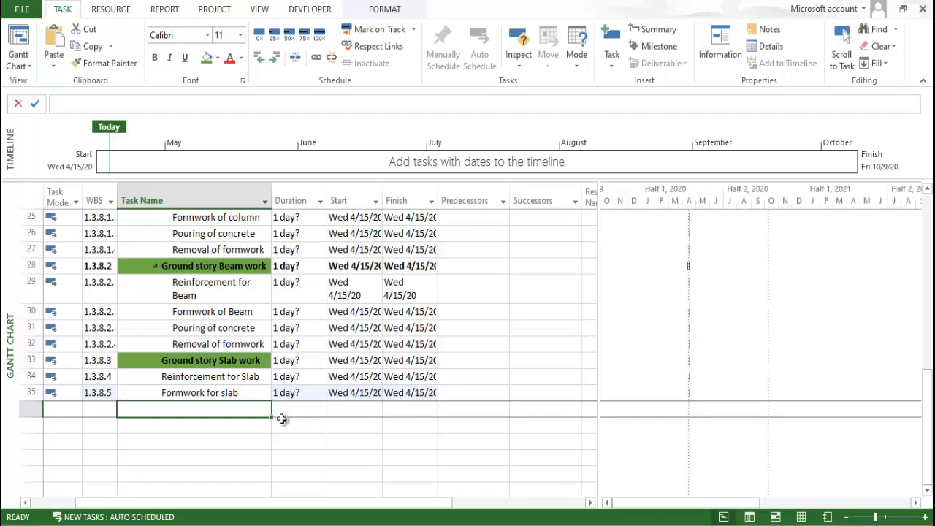
# - Add a task named "Casting of reinforcement" below Formwork for slab
pyautogui.write('Casti')
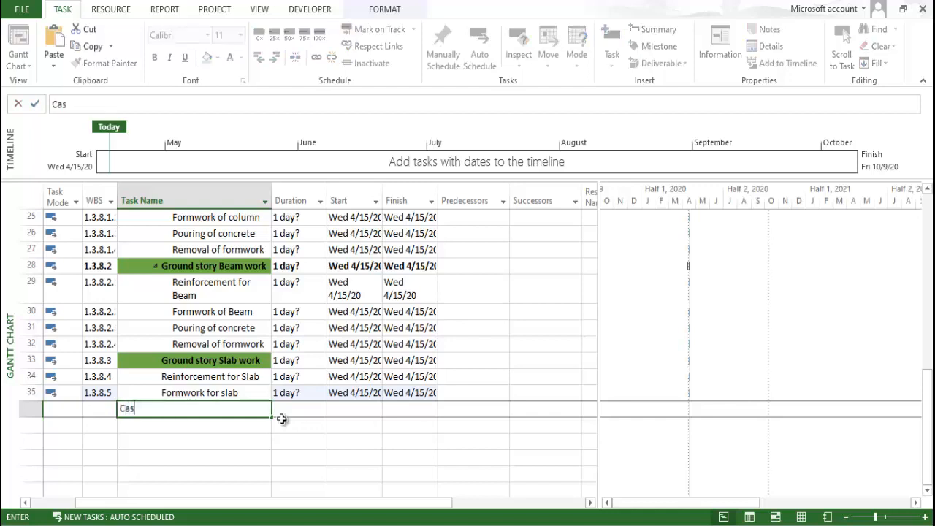
pyautogui.press('BackSpace')
pyautogui.press('BackSpace')
pyautogui.write('nf')
pyautogui.press('BackSpace')
pyautogui.write('g of rein')
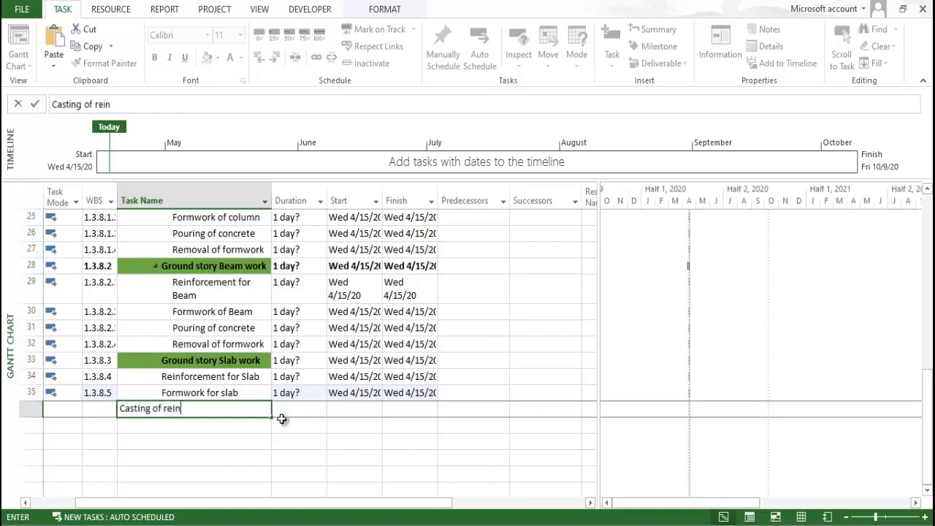
pyautogui.write('forcement')
pyautogui.press('Return')
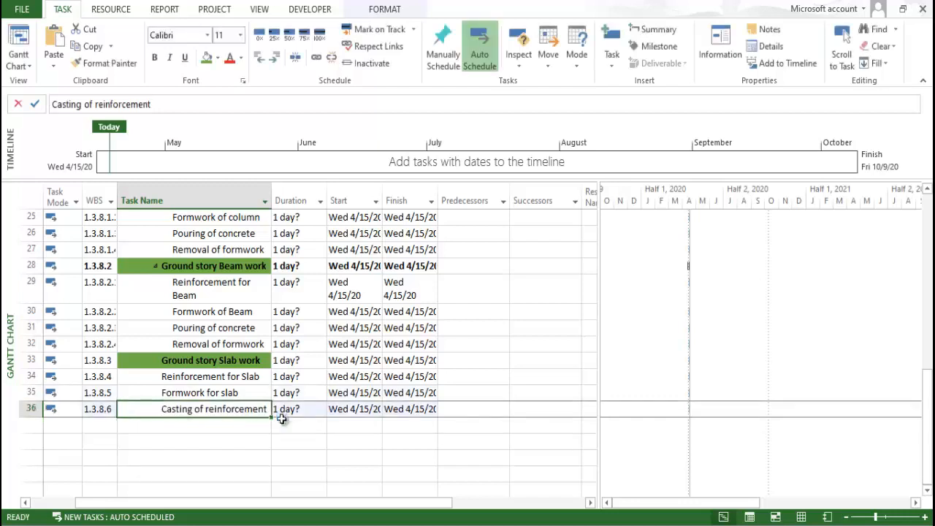
# - Add a task named "Pouring of concrete" directly below Casting of reinforcement
pyautogui.press('Up')
pyautogui.press('Up')
pyautogui.press('Up')
pyautogui.press('Up')
pyautogui.press('Up')
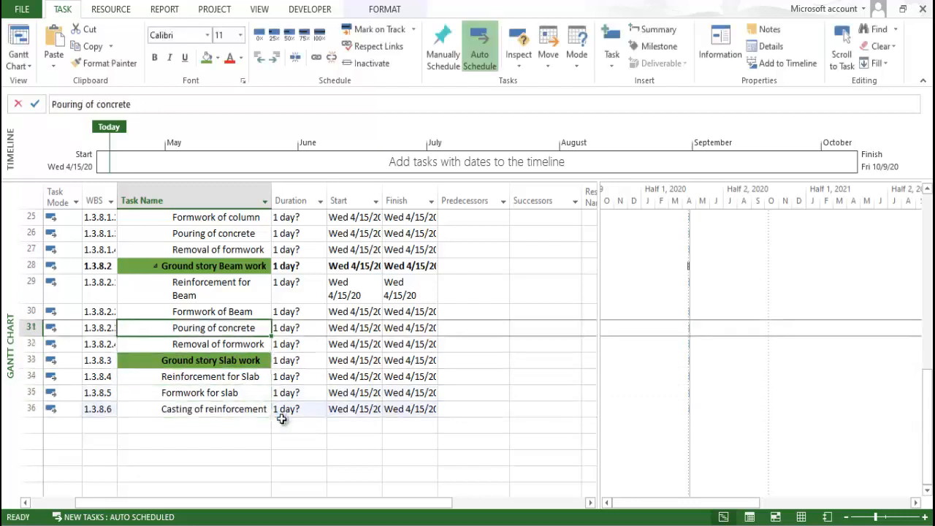
pyautogui.press('Down')
pyautogui.press('Down')
pyautogui.press('Down')
pyautogui.press('Down')
pyautogui.press('Down')
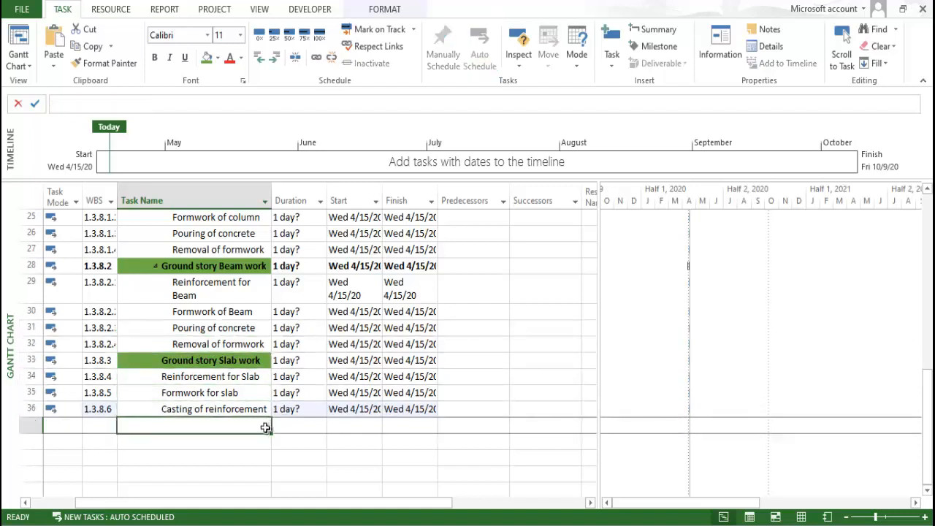
pyautogui.write('Pouring of concrete')
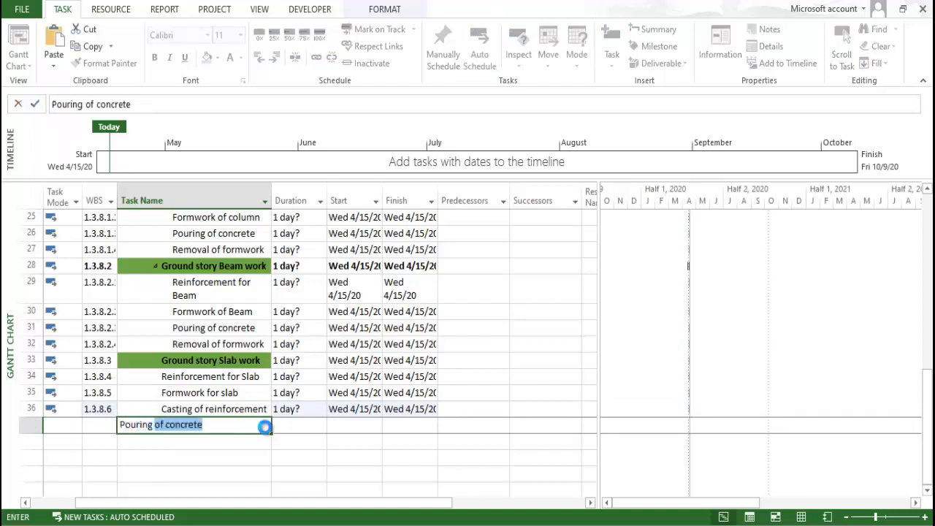
pyautogui.press('Return')
# - Add a task named "Removal of slab" below the last Pouring of concrete task
pyautogui.write('Remov')
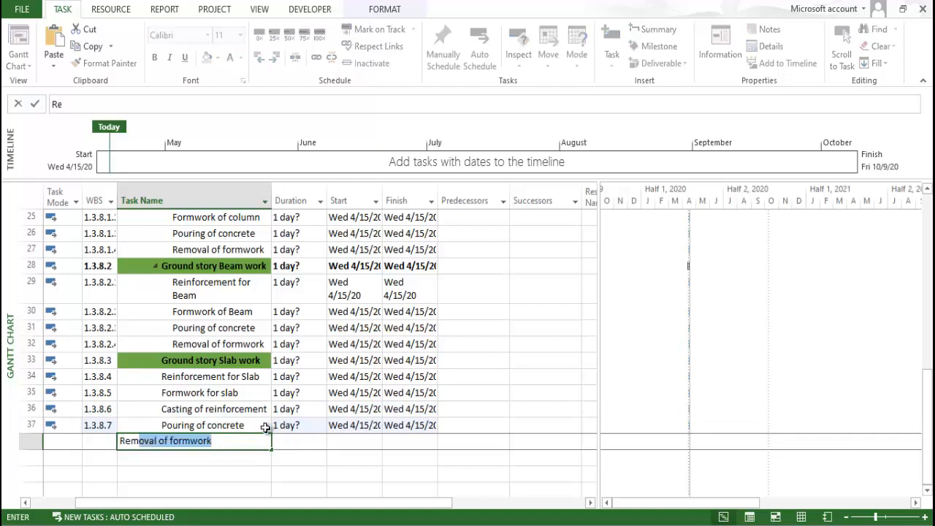
pyautogui.write('al of ')
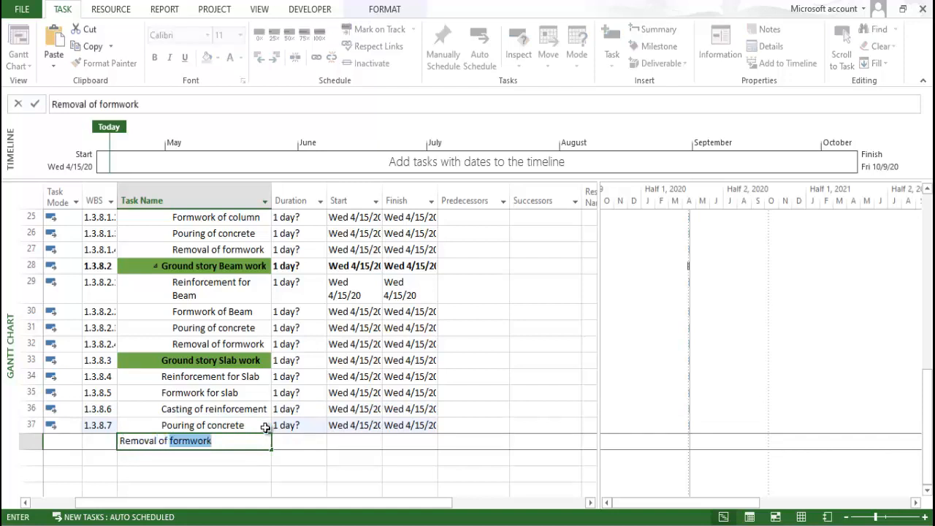
pyautogui.write('slab')
pyautogui.press('Return')
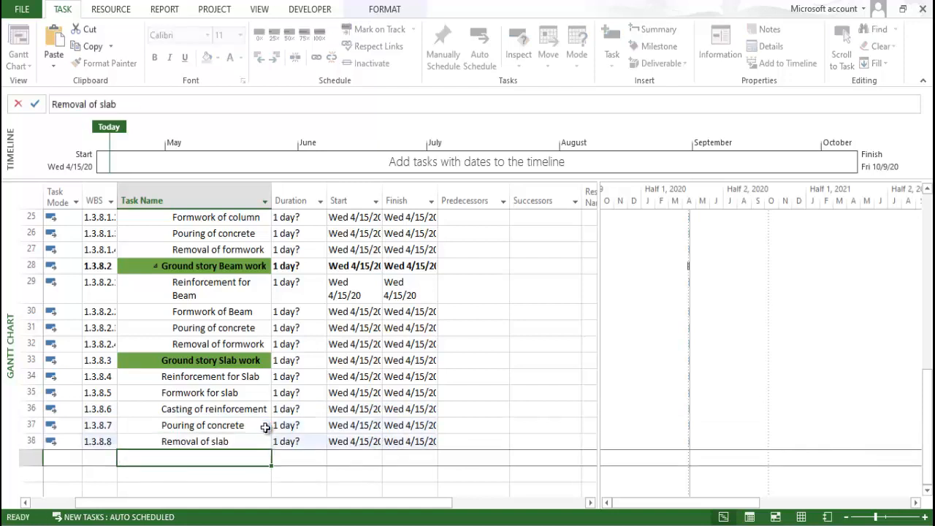
# - Indent the tasks from Reinforcement for Slab through Removal of slab as subtasks of Ground story Slab work
pyautogui.press('Up')
pyautogui.press('Up')
pyautogui.press('Up')
pyautogui.press('Up')
pyautogui.press('Up')
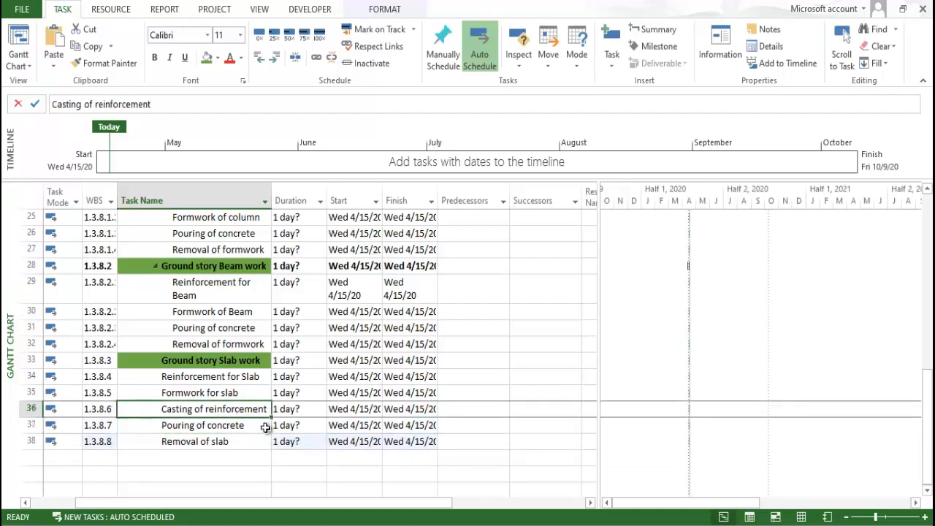
pyautogui.keyDown('shift'); pyautogui.click(186, 442); pyautogui.keyUp('shift')
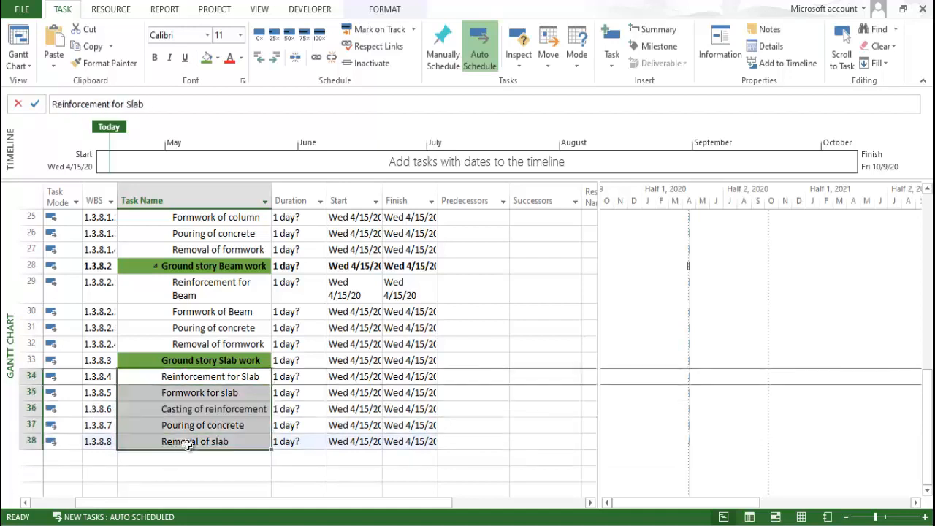
pyautogui.click(274, 57)
# - Rename the Reinforcement for column task under Ground story Column work to "Steel Bar preparation for column", copying the words "Steel Bar preparation"
pyautogui.click(250, 326)
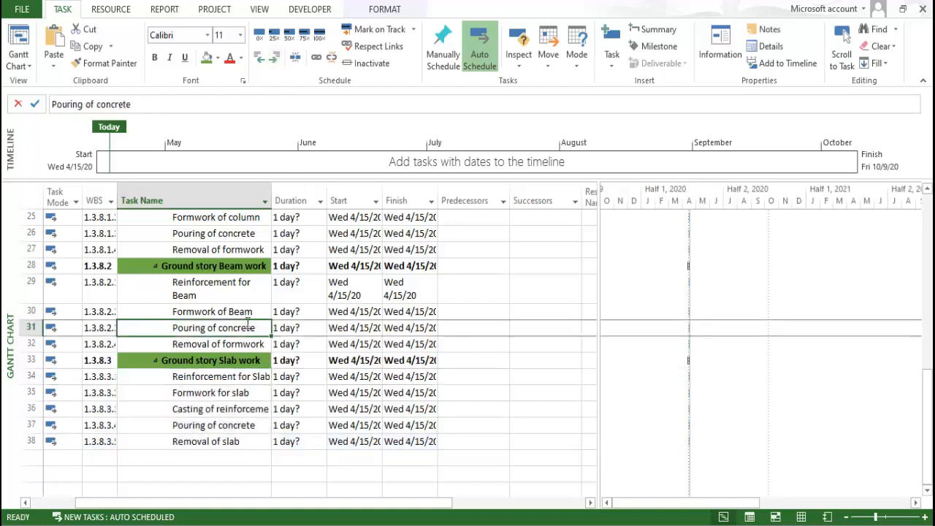
pyautogui.scroll(2, 249, 324)
pyautogui.click(247, 319)
pyautogui.click(246, 354)
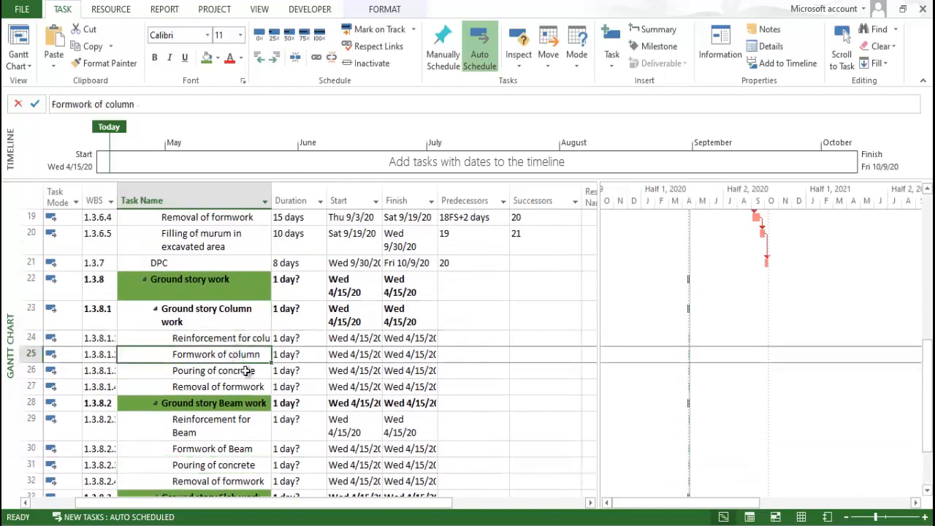
pyautogui.click(33, 370)
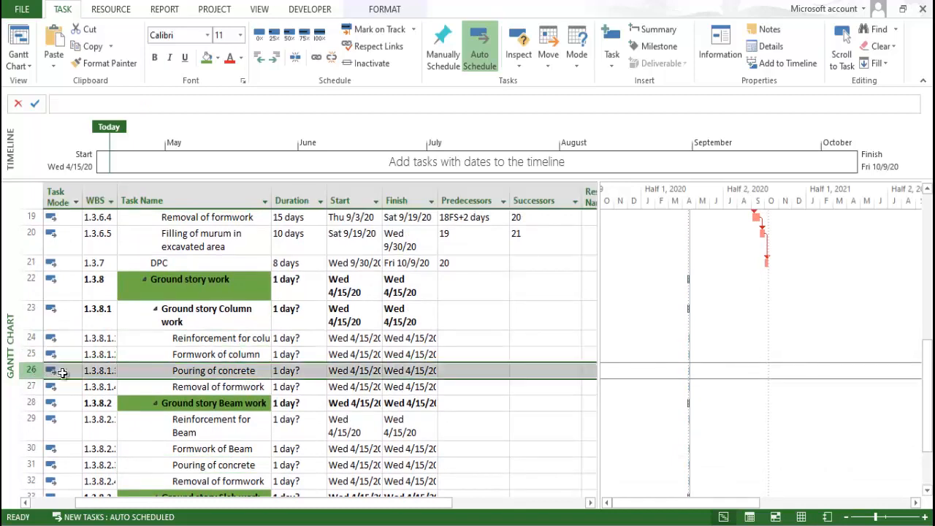
pyautogui.click(225, 342)
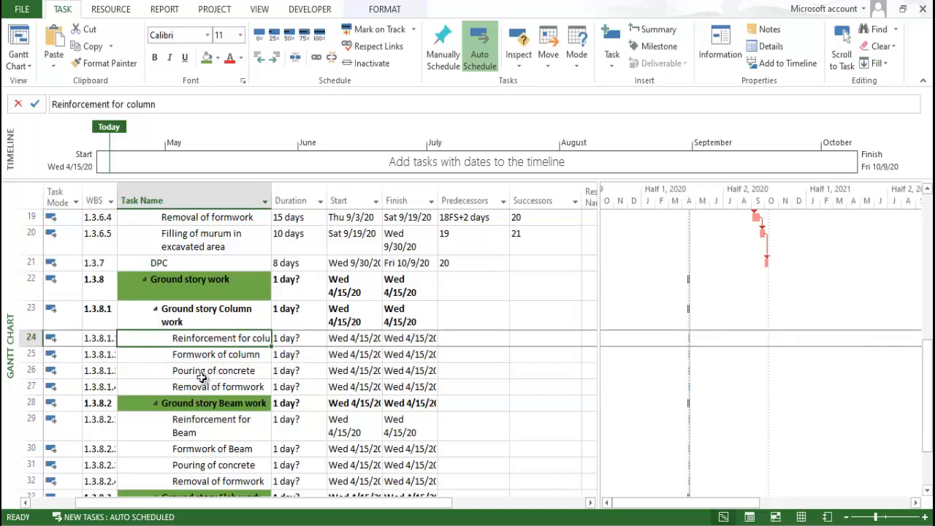
pyautogui.doubleClick(239, 345)
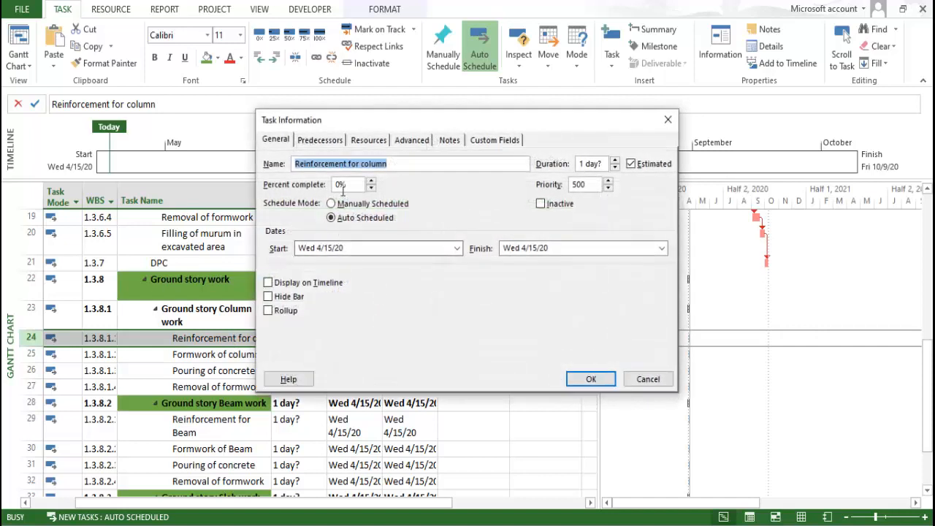
pyautogui.click(349, 164)
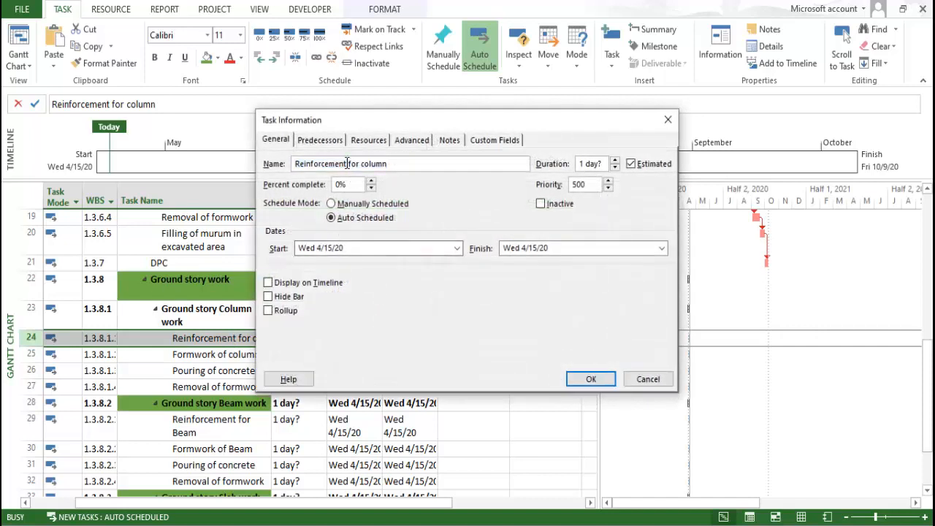
pyautogui.press('BackSpace')
pyautogui.press('BackSpace')
pyautogui.press('BackSpace')
pyautogui.press('BackSpace')
pyautogui.press('BackSpace')
pyautogui.press('BackSpace')
pyautogui.press('BackSpace')
pyautogui.press('BackSpace')
pyautogui.press('BackSpace')
pyautogui.press('BackSpace')
pyautogui.press('BackSpace')
pyautogui.press('BackSpace')
pyautogui.press('BackSpace')
pyautogui.write('Steel')
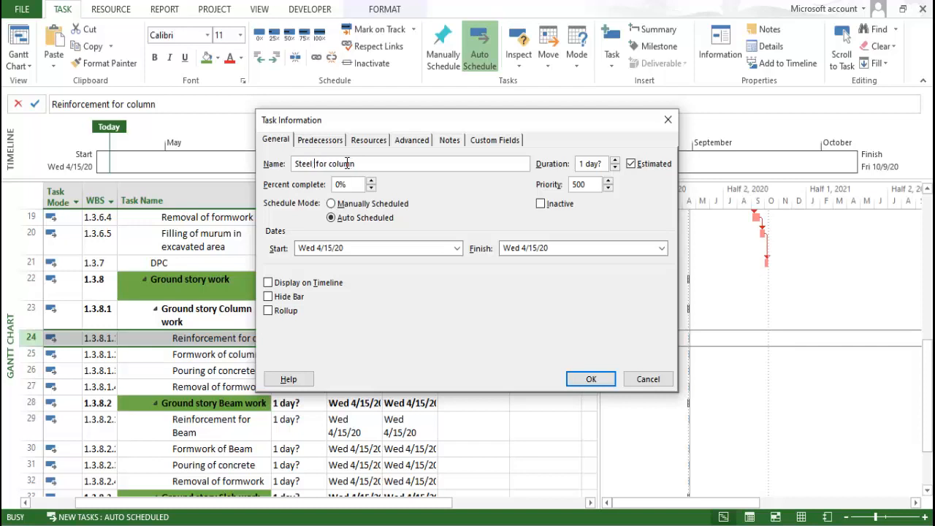
pyautogui.write(' Bar preparation')
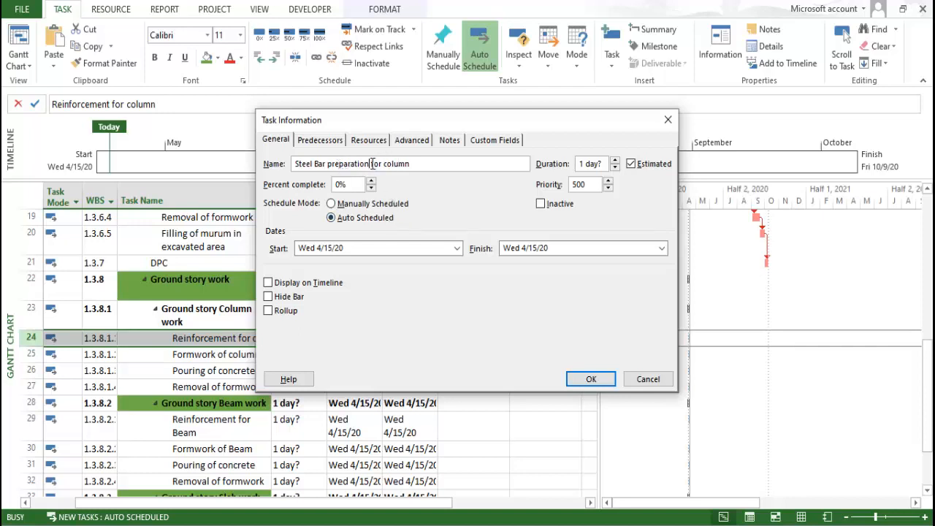
pyautogui.moveTo(372, 164); pyautogui.dragTo(96, 194)
pyautogui.hotkey('ctrl', 'c')
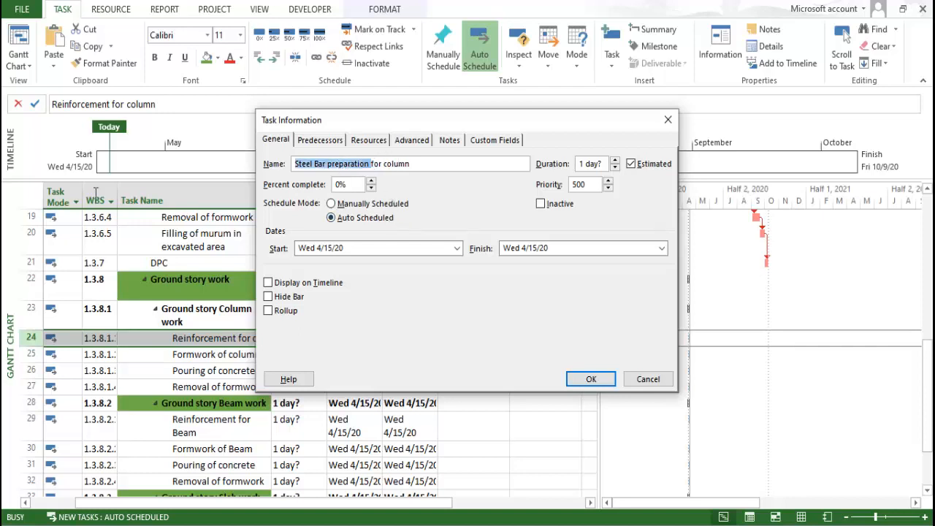
pyautogui.click(591, 378)
# - Rename the Reinforcement for Beam task under Ground story Beam work to "Steel Bar preparation for Beam"
pyautogui.click(178, 398)
pyautogui.scroll(-2, 175, 381)
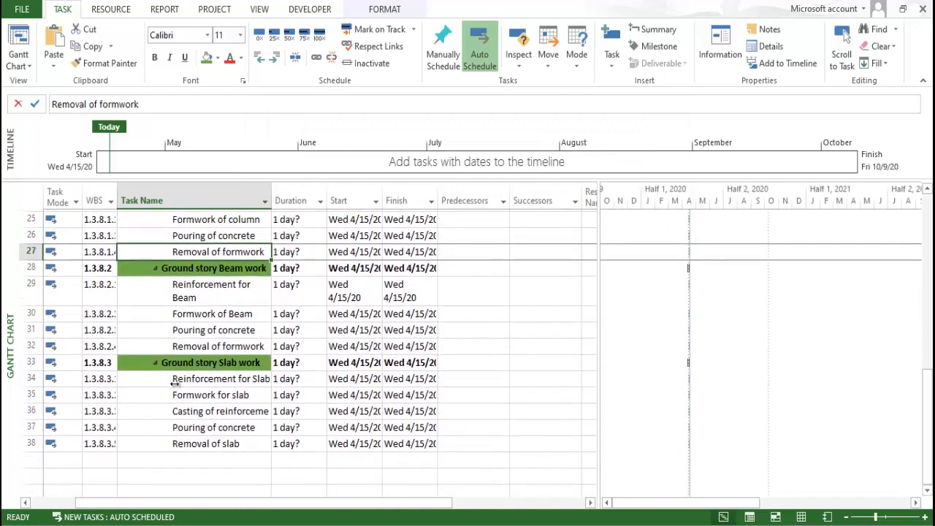
pyautogui.click(182, 284)
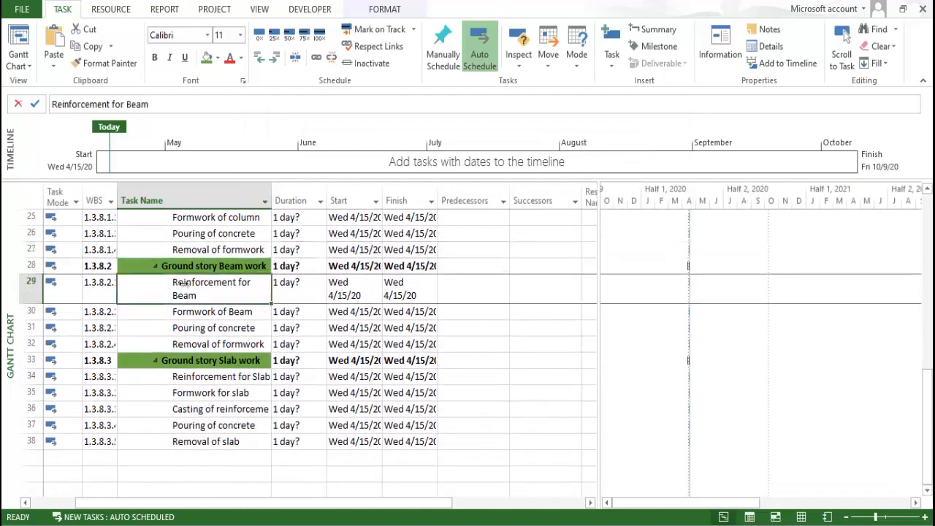
pyautogui.doubleClick(111, 104)
pyautogui.write('Steel Bar preparation')
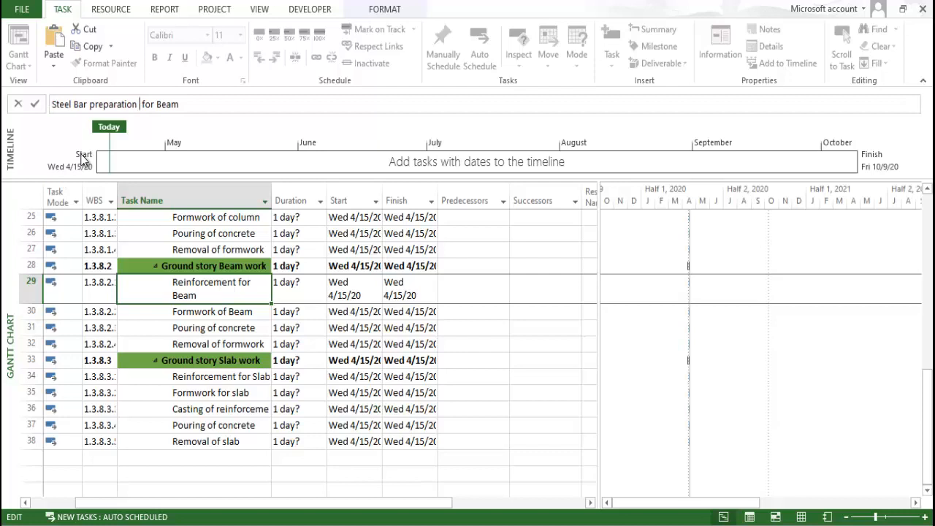
pyautogui.click(263, 427)
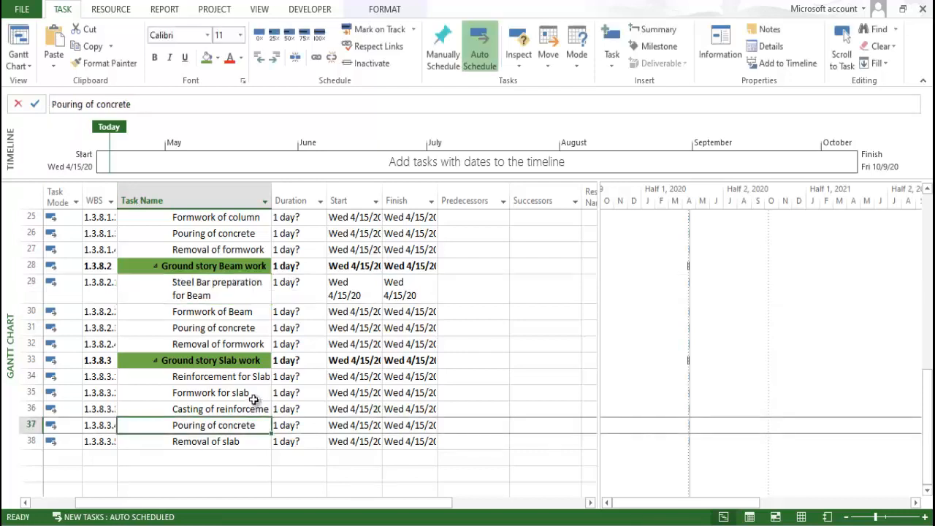
# - Rename the Reinforcement for Slab task under Ground story Slab work to "Steel Bar preparation for Slab"
pyautogui.click(249, 377)
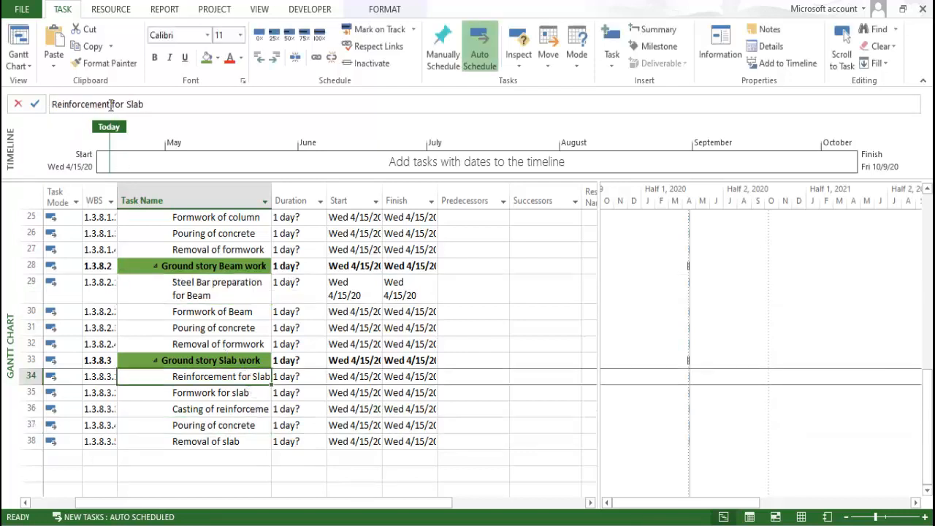
pyautogui.moveTo(111, 104); pyautogui.dragTo(52, 104)
pyautogui.hotkey('ctrl', 'v')
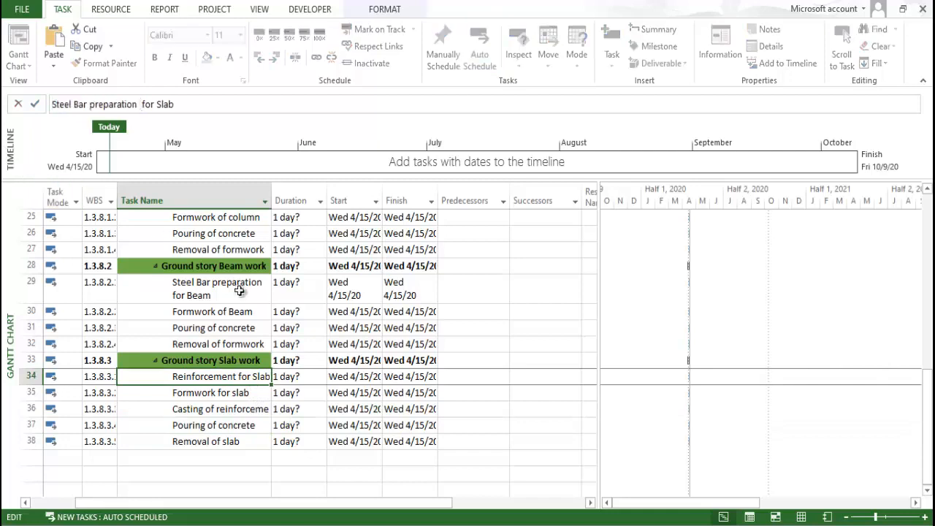
pyautogui.press('BackSpace')
pyautogui.click(175, 445)
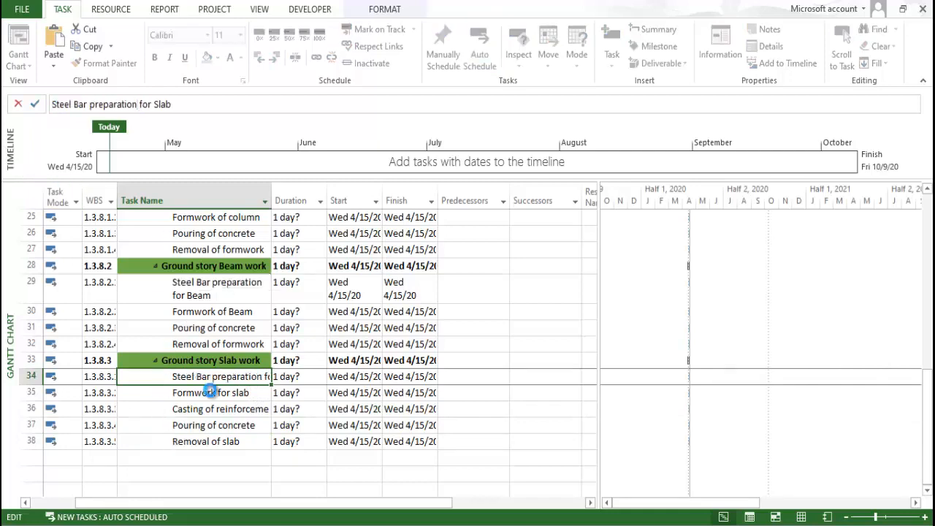
# - Insert a task named "Reinforcement for column" between Formwork of column and Pouring of concrete under Ground story Column work
pyautogui.scroll(1, 211, 391)
pyautogui.scroll(5, 211, 391)
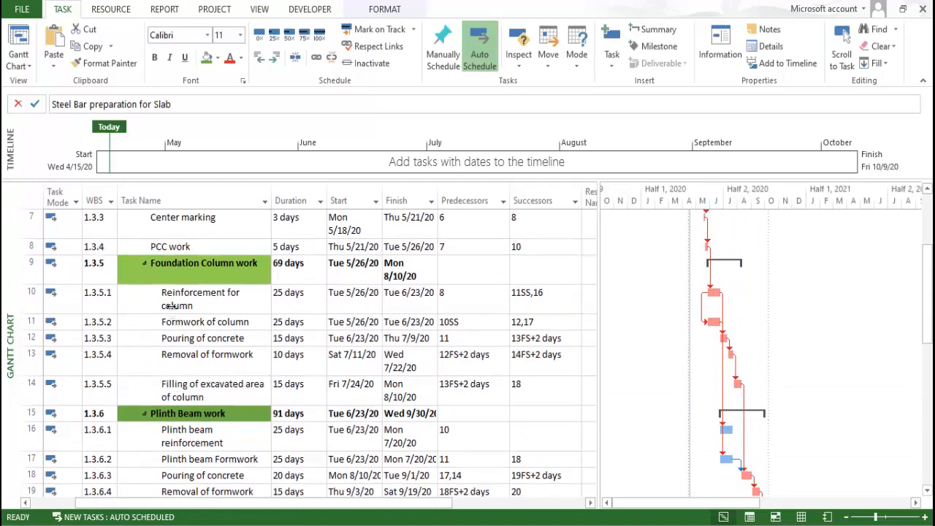
pyautogui.scroll(-5, 254, 468)
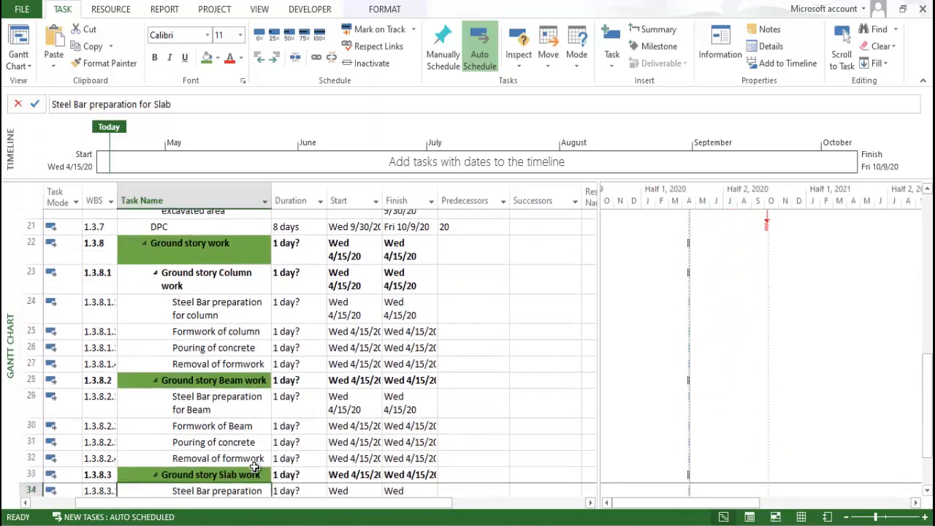
pyautogui.scroll(-1, 254, 467)
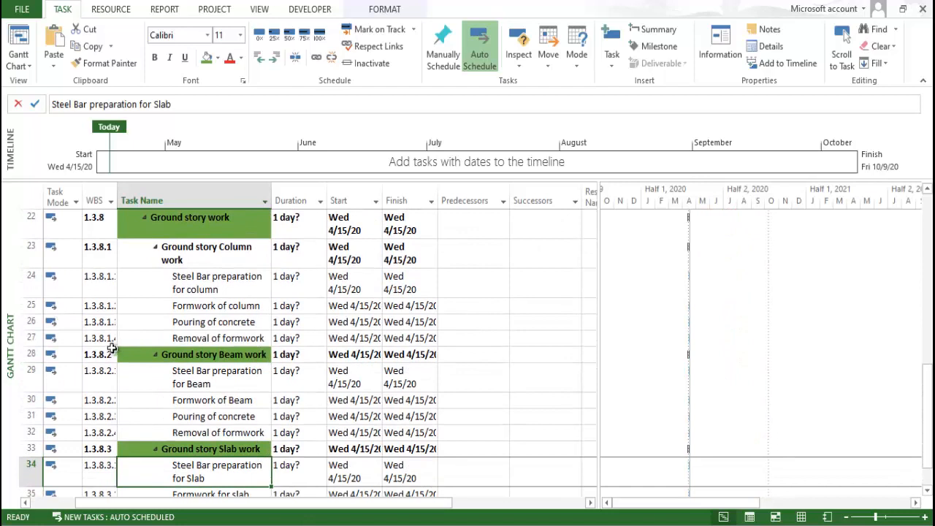
pyautogui.click(89, 322)
pyautogui.click(31, 322)
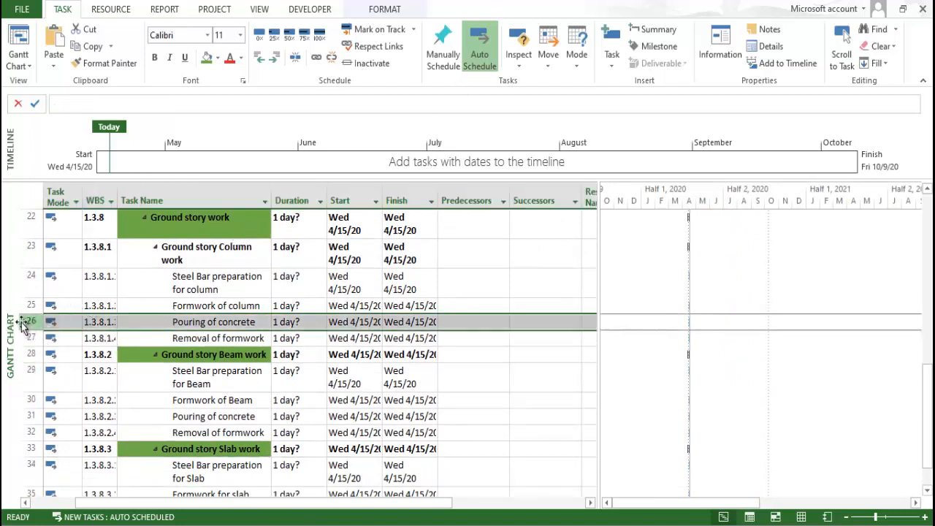
pyautogui.rightClick(31, 325)
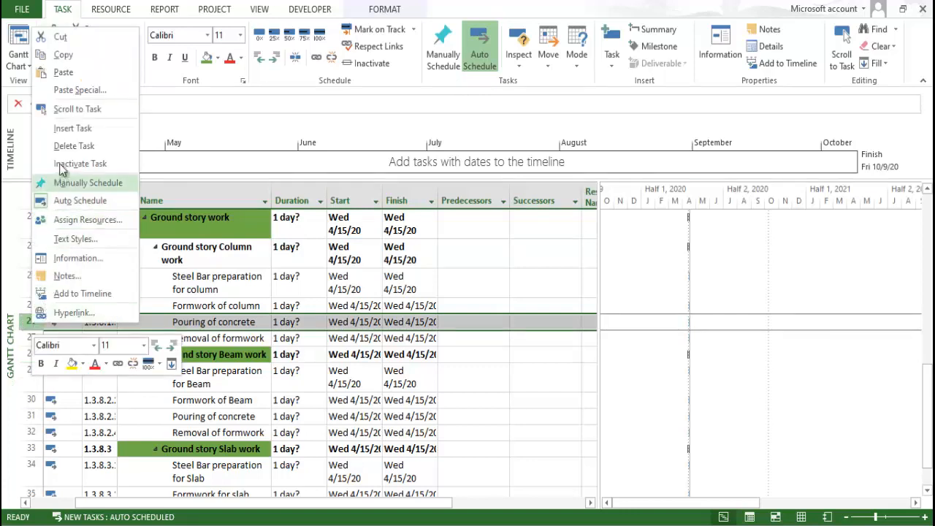
pyautogui.click(72, 128)
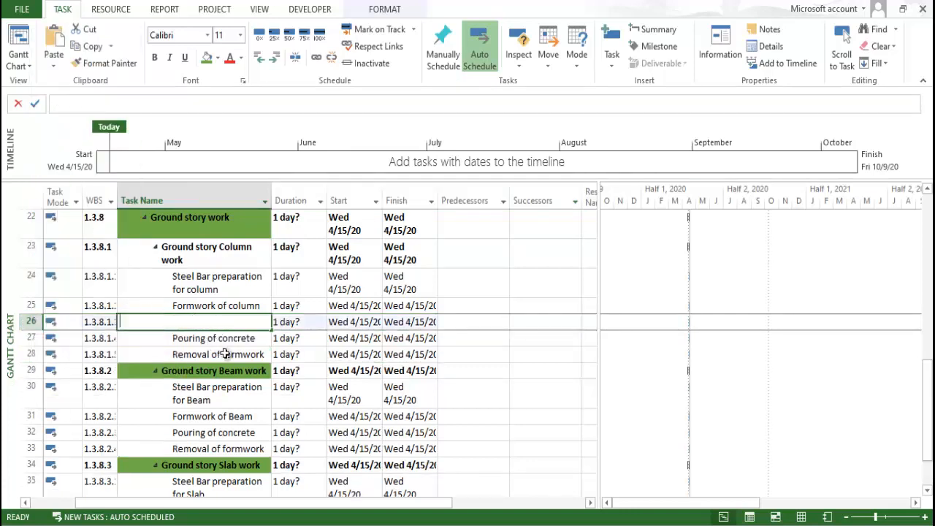
pyautogui.write('Reinfo')
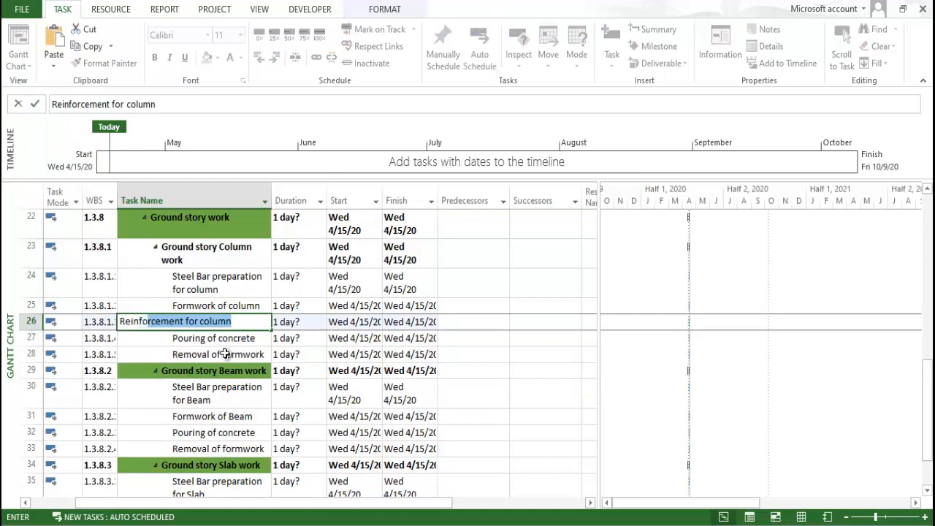
pyautogui.write('rceme')
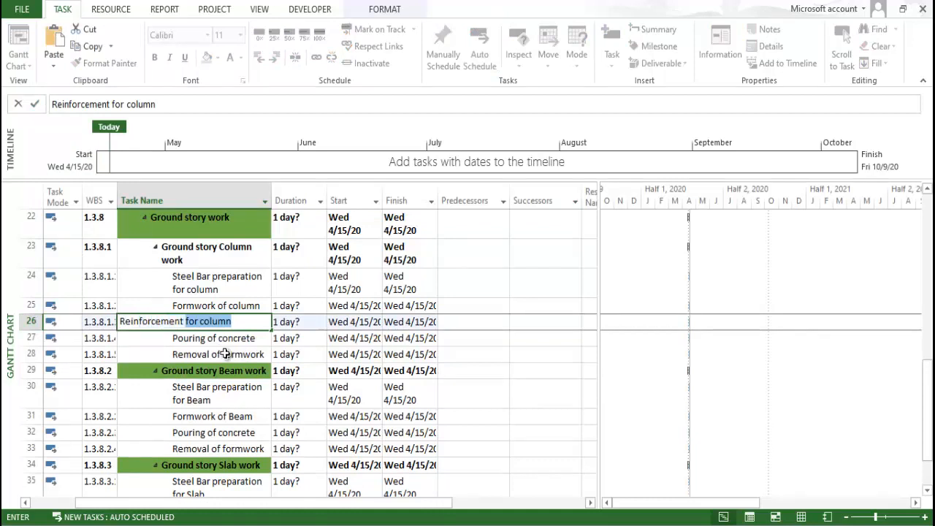
pyautogui.press('Return')
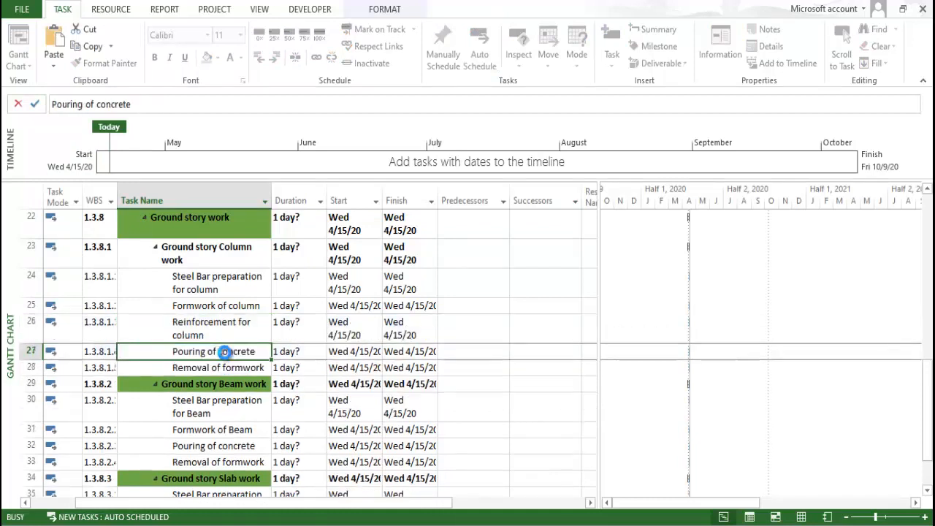
pyautogui.press('Up')
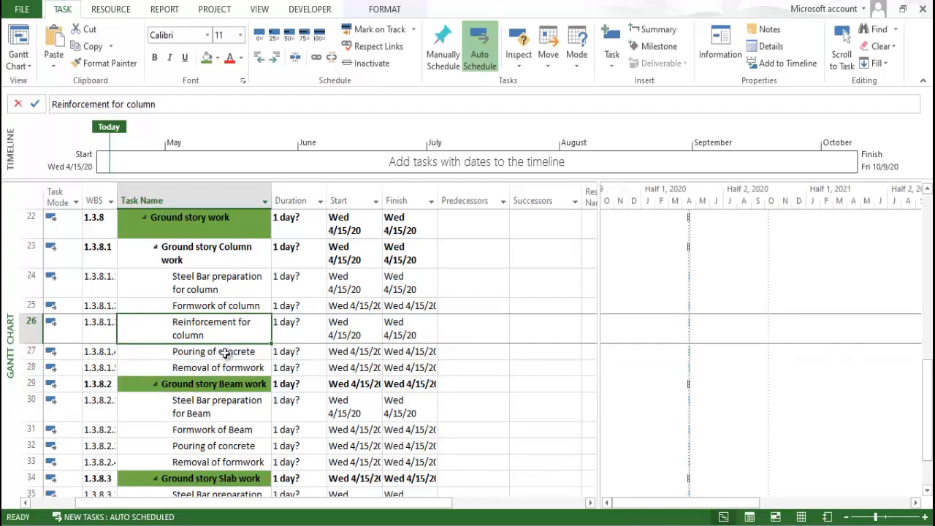
pyautogui.scroll(-1, 34, 385)
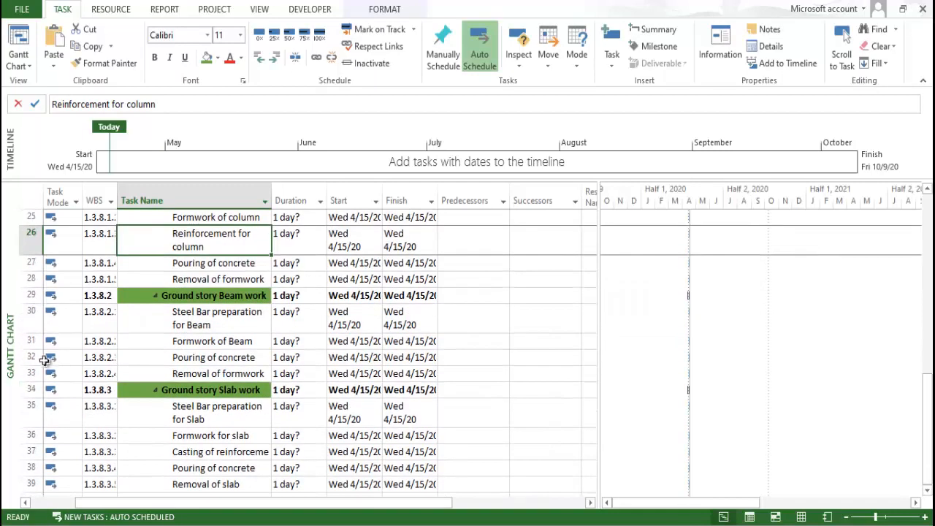
# - Insert a task named "Reinforcement for beam" between Formwork of Beam and Pouring of concrete under Ground story Beam work
pyautogui.click(33, 357)
pyautogui.rightClick(33, 357)
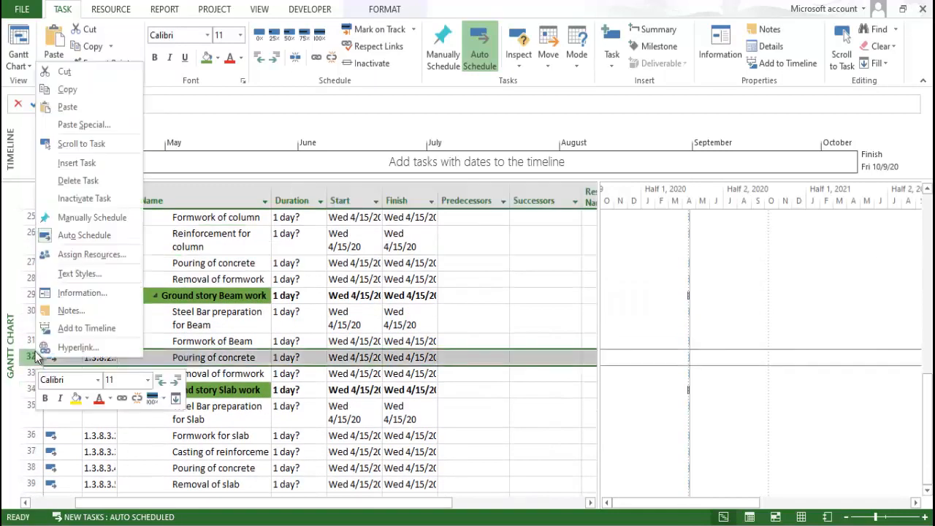
pyautogui.click(74, 162)
pyautogui.click(197, 246)
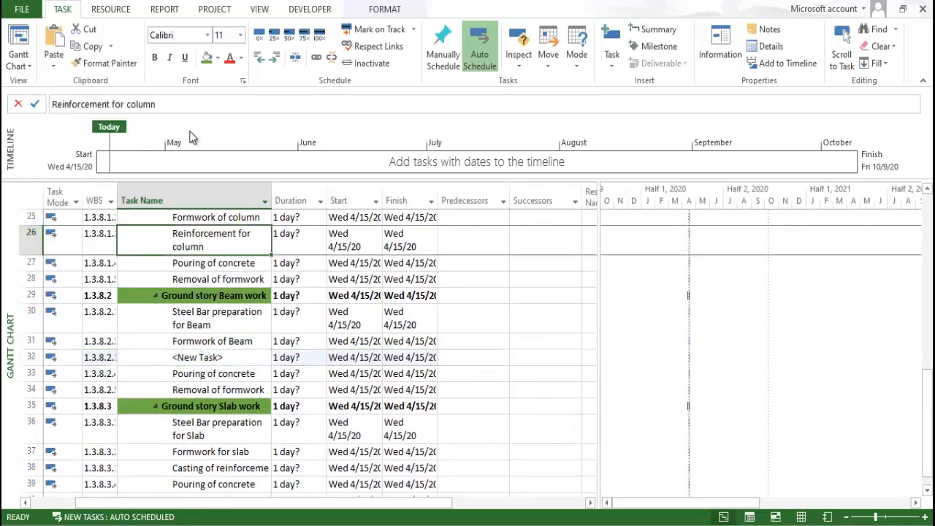
pyautogui.moveTo(182, 101); pyautogui.dragTo(6, 165)
pyautogui.hotkey('ctrl', 'c')
pyautogui.click(219, 358)
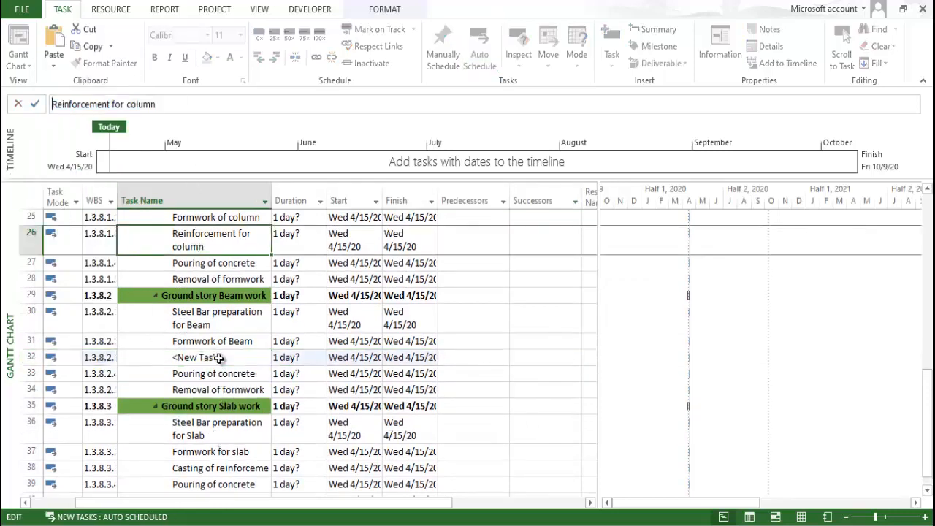
pyautogui.moveTo(171, 105); pyautogui.dragTo(19, 215)
pyautogui.hotkey('ctrl', 'v')
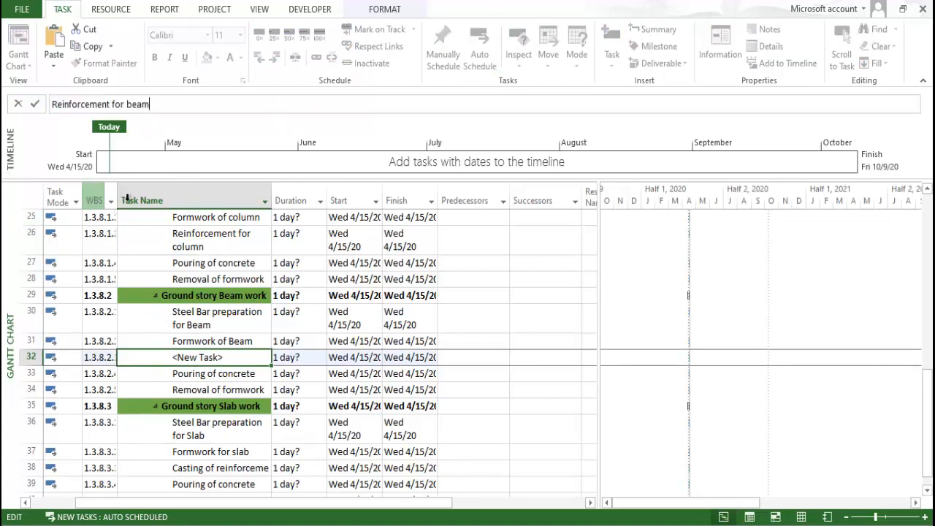
# - Insert a task named "Reinforcement for slab" directly above Pouring of concrete under Ground story Slab work, adapting the copied beam reinforcement name
pyautogui.moveTo(154, 104); pyautogui.dragTo(46, 109)
pyautogui.hotkey('ctrl', 'c')
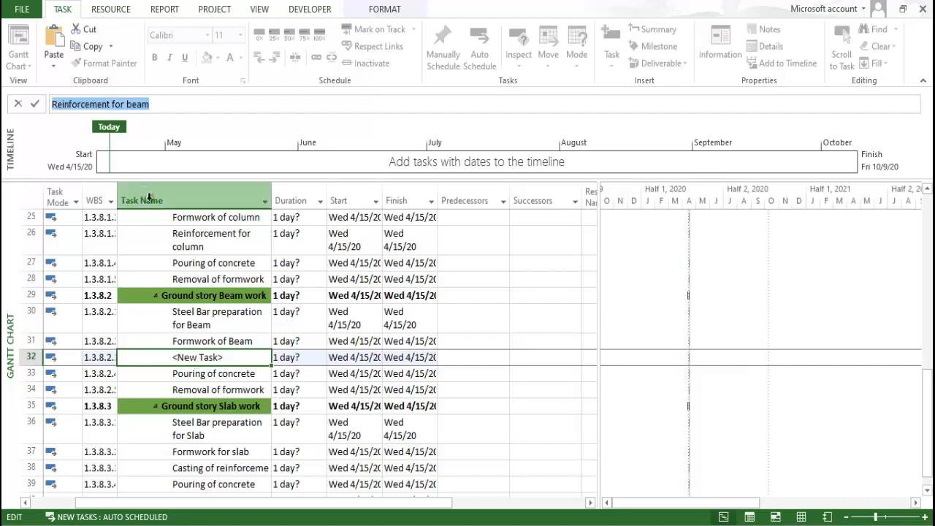
pyautogui.click(227, 403)
pyautogui.click(223, 489)
pyautogui.scroll(-1, 193, 461)
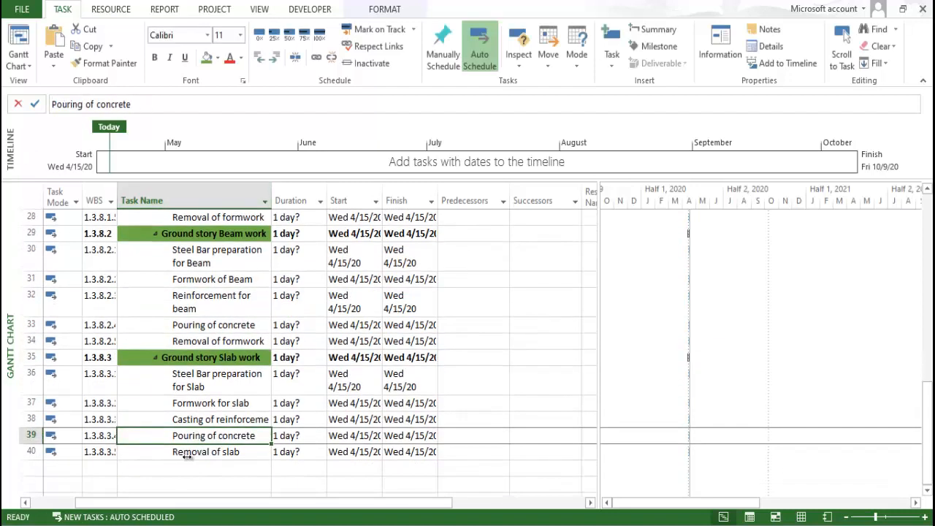
pyautogui.click(28, 436)
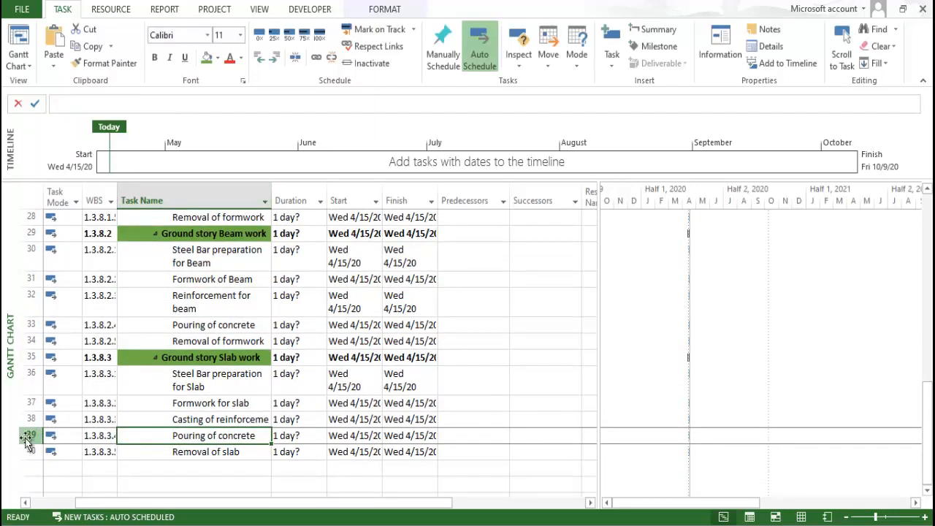
pyautogui.rightClick(28, 438)
pyautogui.click(62, 242)
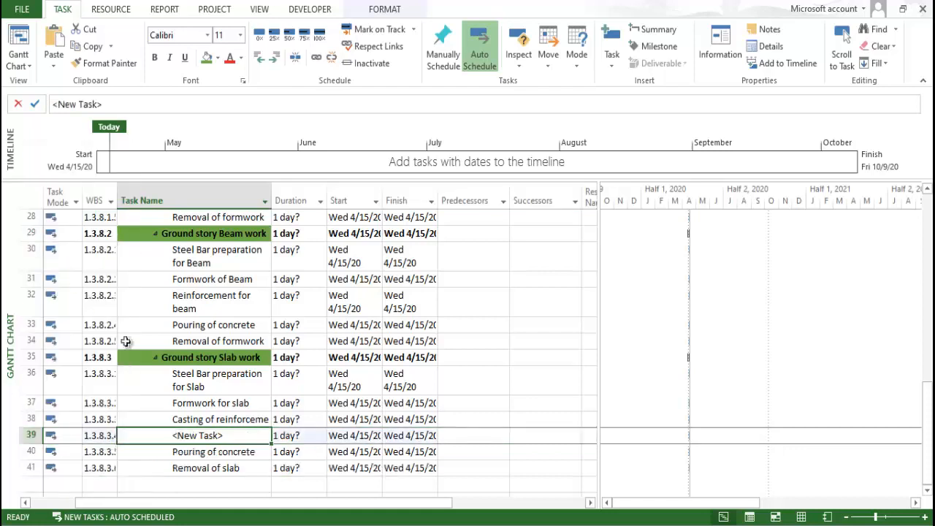
pyautogui.click(183, 103)
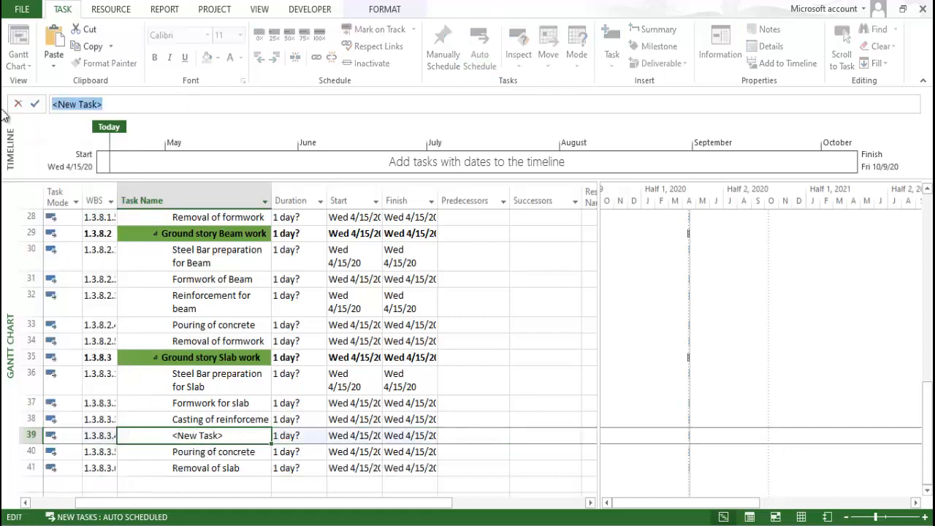
pyautogui.hotkey('ctrl', 'v')
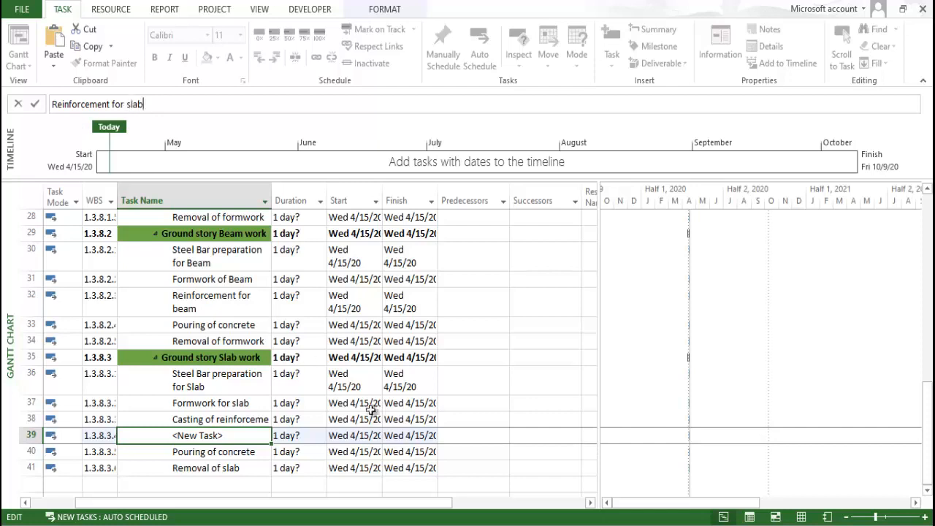
pyautogui.click(398, 420)
pyautogui.click(281, 403)
pyautogui.click(242, 436)
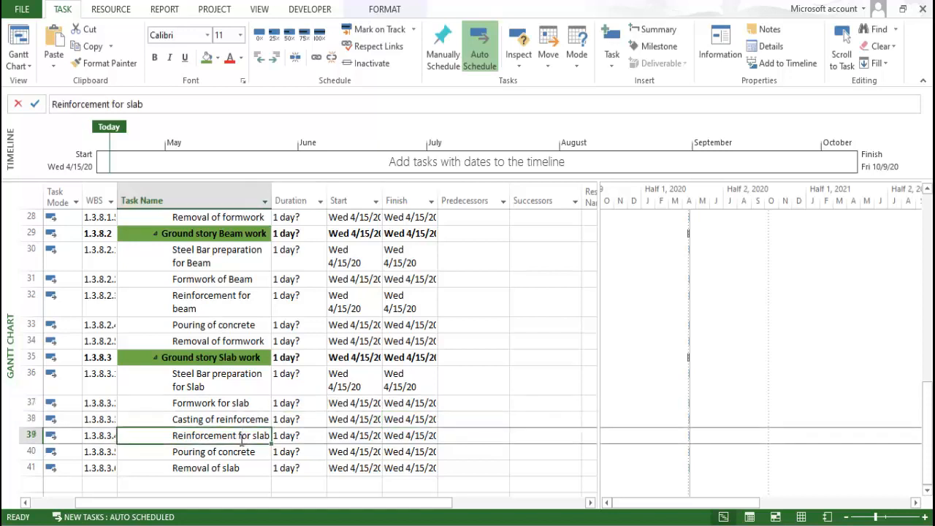
# - Review the ground story subtasks and the Plinth Beam work tasks to identify the predecessor for column steel bar preparation
pyautogui.scroll(-1, 254, 424)
pyautogui.click(310, 421)
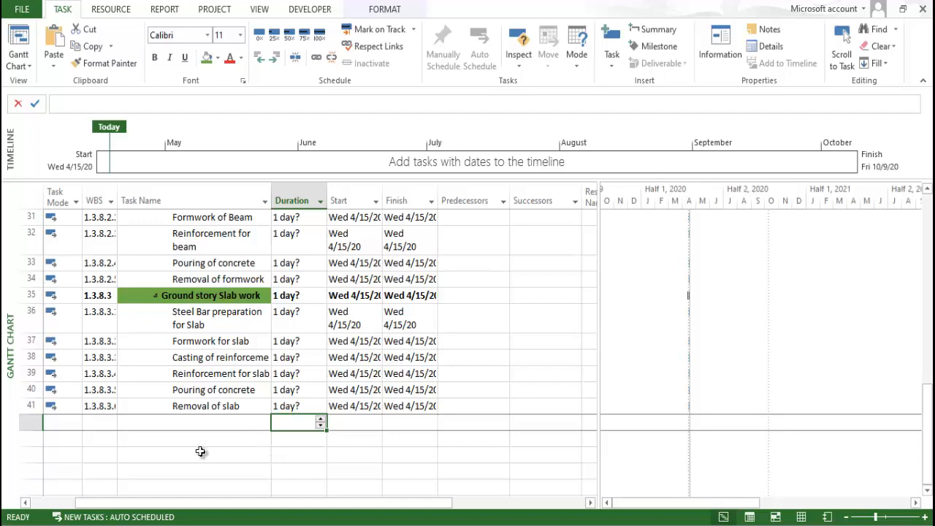
pyautogui.click(176, 452)
pyautogui.scroll(4, 295, 324)
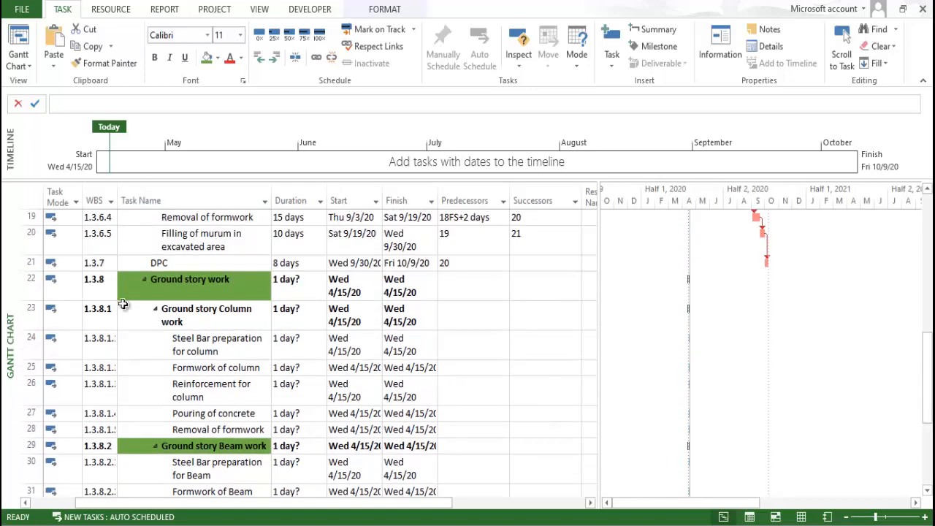
pyautogui.scroll(3, 270, 344)
pyautogui.scroll(-2, 273, 341)
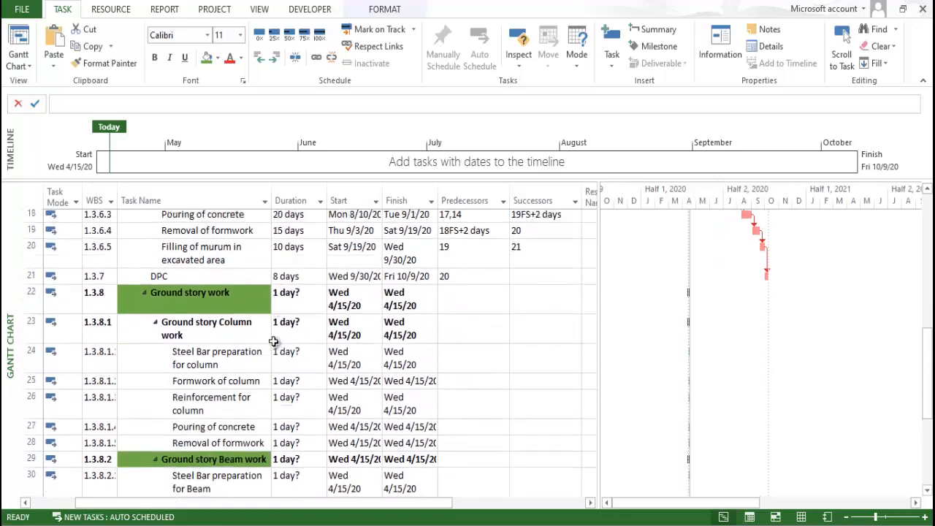
pyautogui.scroll(-1, 271, 351)
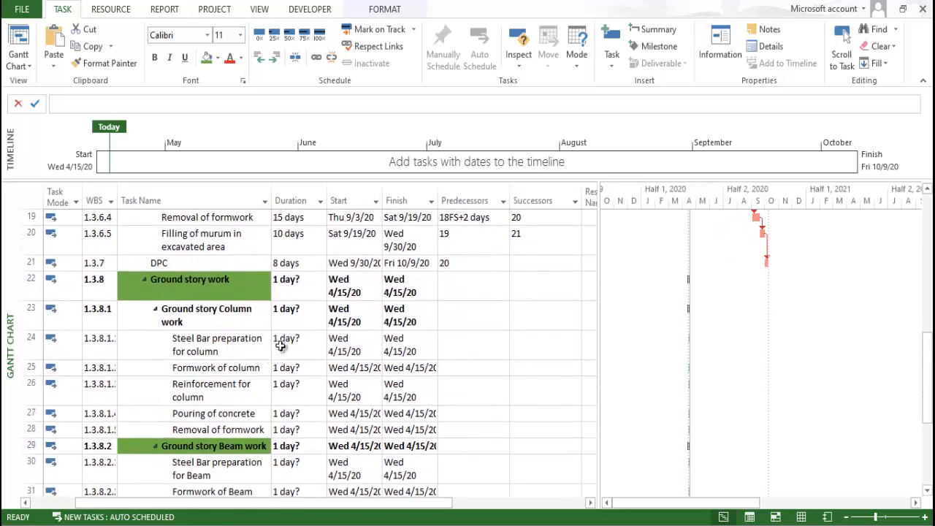
pyautogui.click(280, 347)
pyautogui.scroll(3, 278, 368)
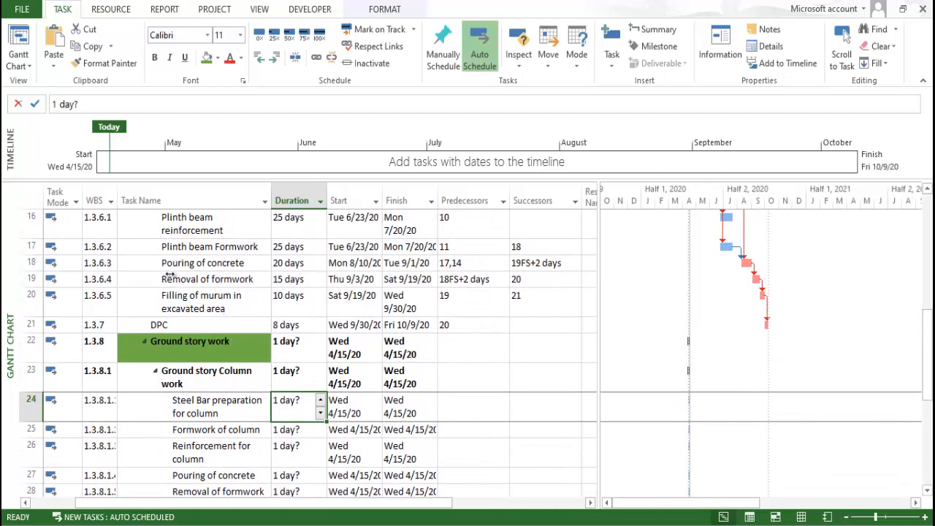
pyautogui.scroll(3, 169, 274)
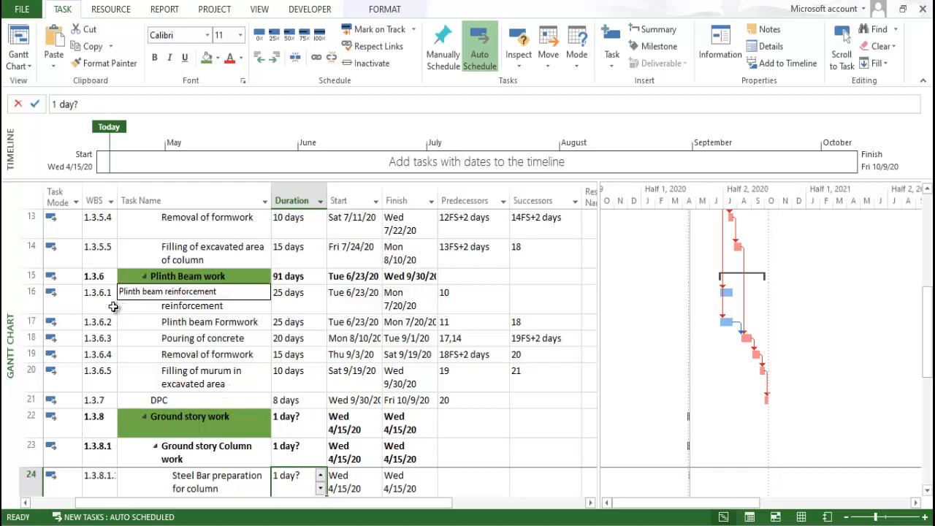
pyautogui.scroll(-2, 212, 386)
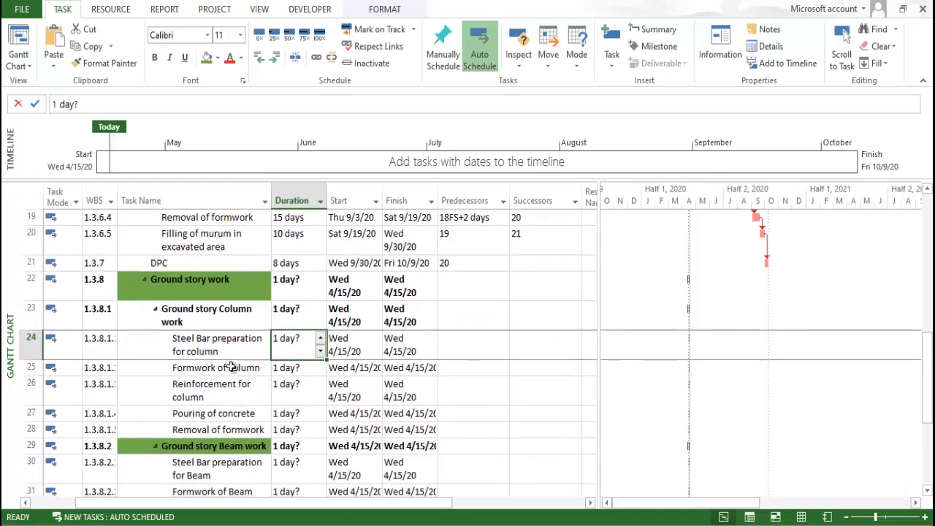
# - Link Steel Bar preparation for column to Plinth beam reinforcement by entering 16fs as its predecessor
pyautogui.click(441, 345)
pyautogui.scroll(2, 408, 377)
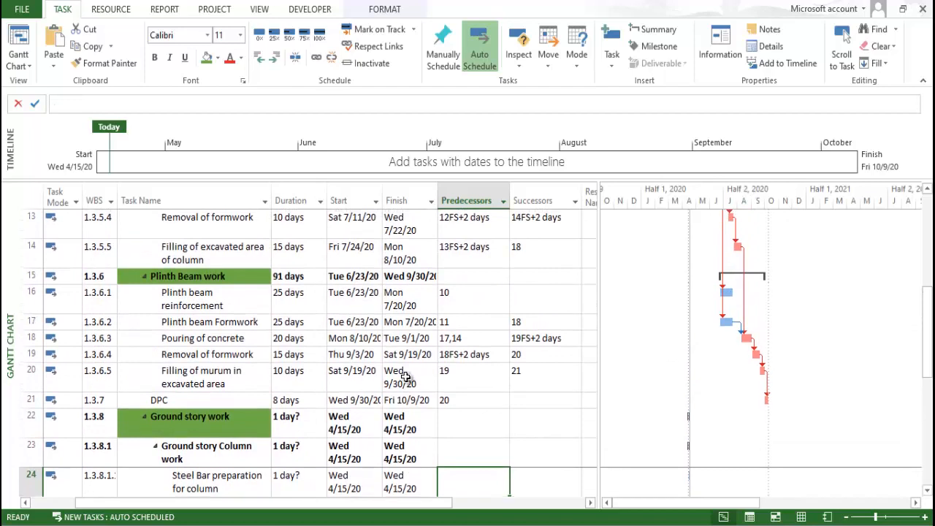
pyautogui.write('16fs')
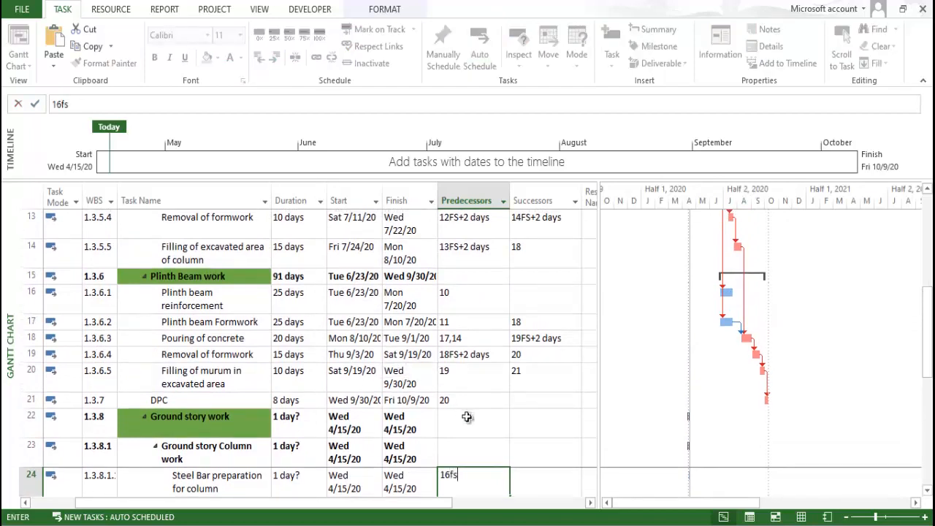
pyautogui.click(531, 443)
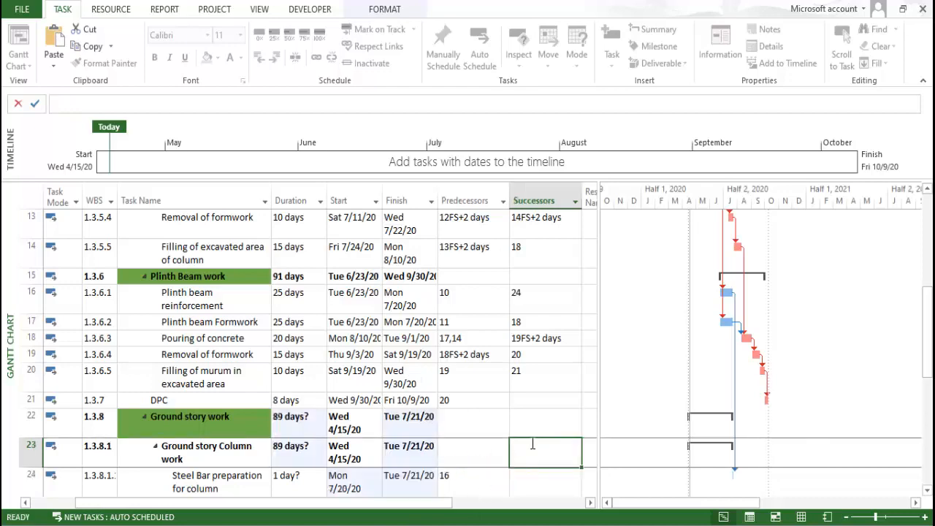
pyautogui.scroll(-1, 498, 447)
pyautogui.click(460, 415)
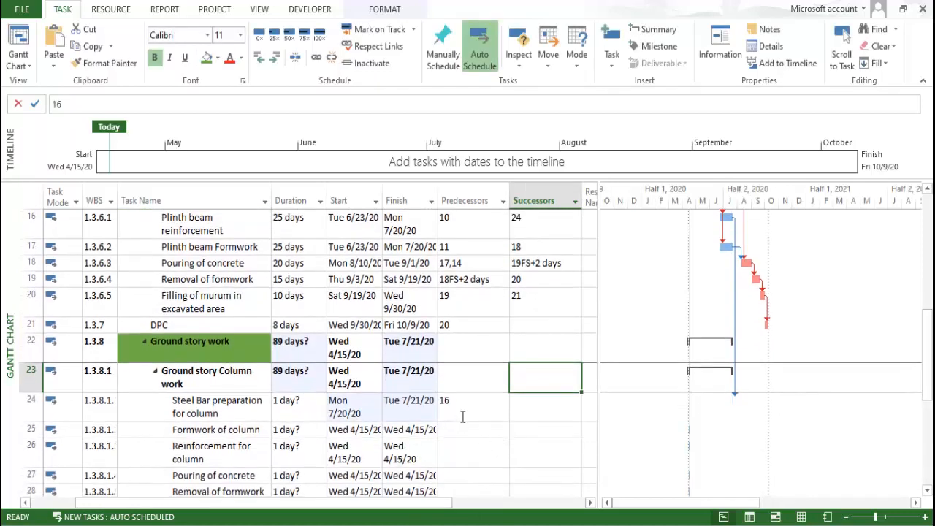
# - Examine the ground story column subtasks and the Plinth Beam work tasks to determine which task must precede Formwork of column
pyautogui.scroll(-1, 470, 432)
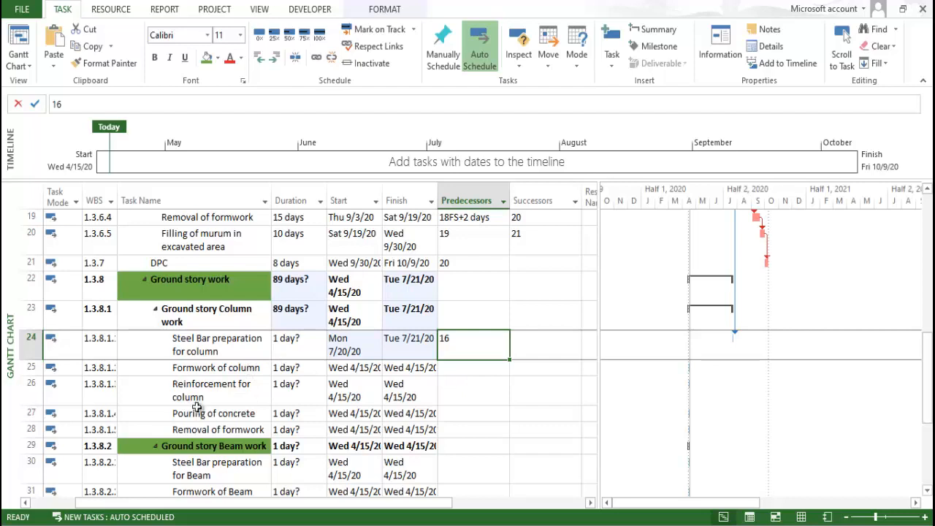
pyautogui.scroll(-1, 219, 411)
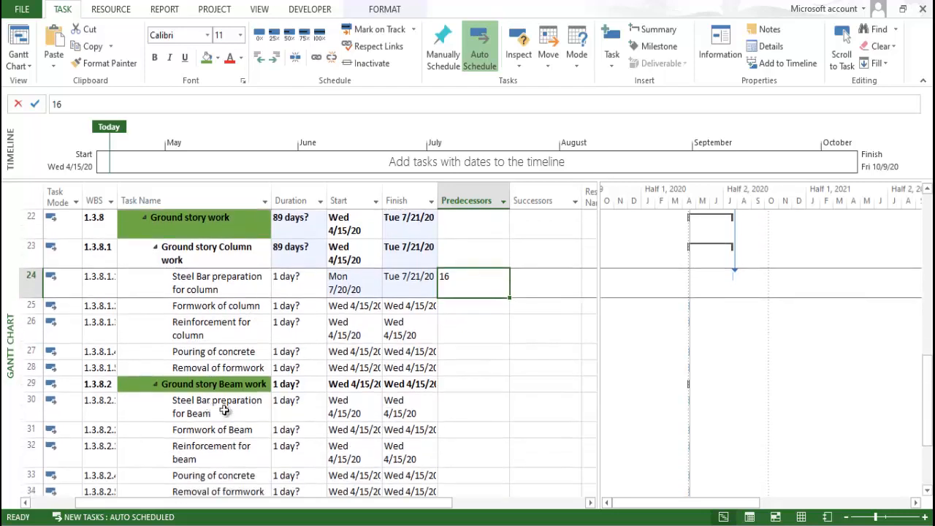
pyautogui.click(434, 409)
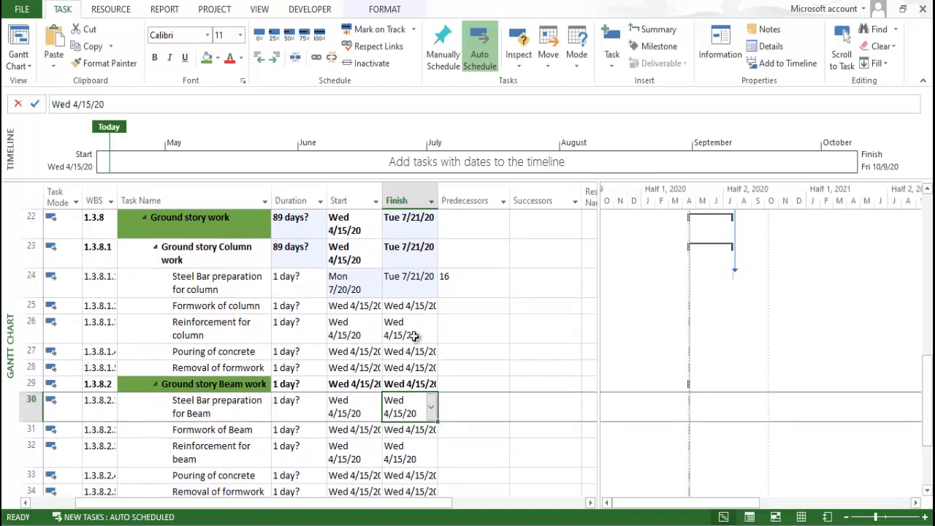
pyautogui.click(458, 333)
pyautogui.click(460, 293)
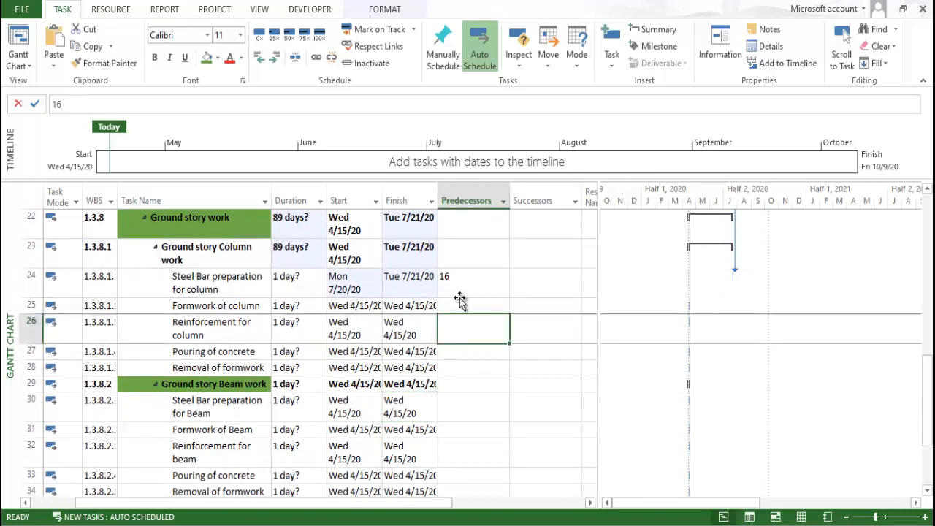
pyautogui.click(457, 310)
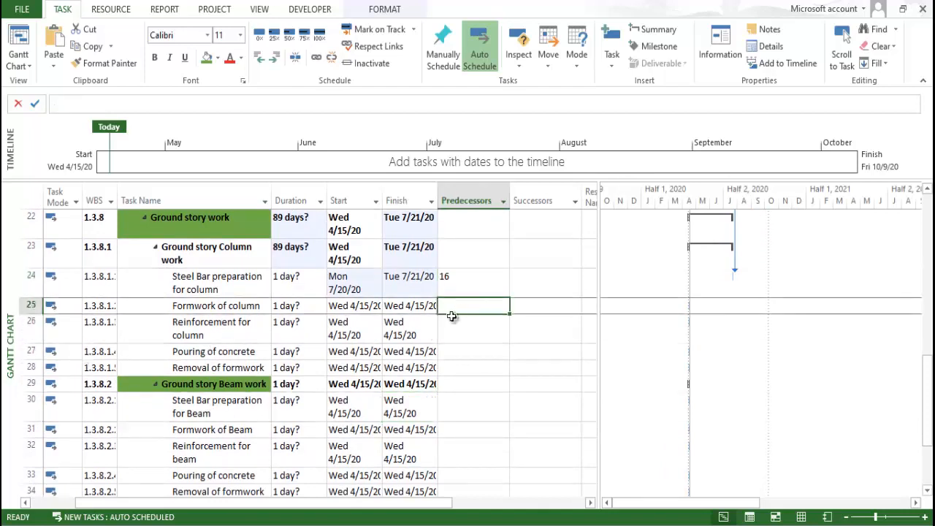
pyautogui.scroll(3, 350, 351)
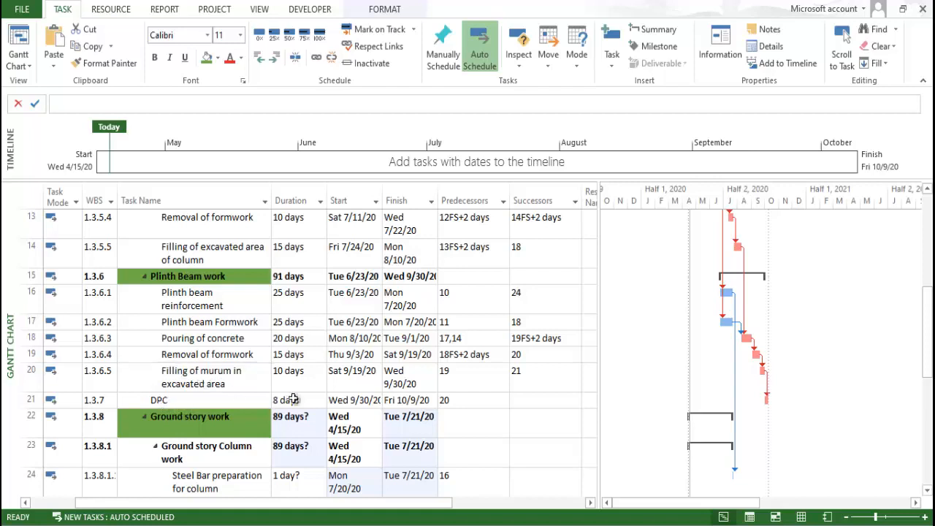
pyautogui.click(225, 322)
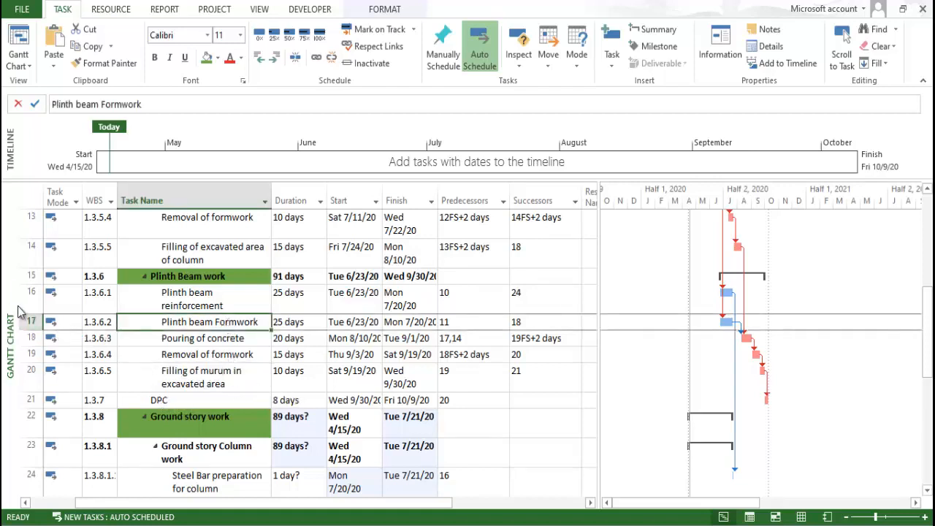
pyautogui.click(38, 355)
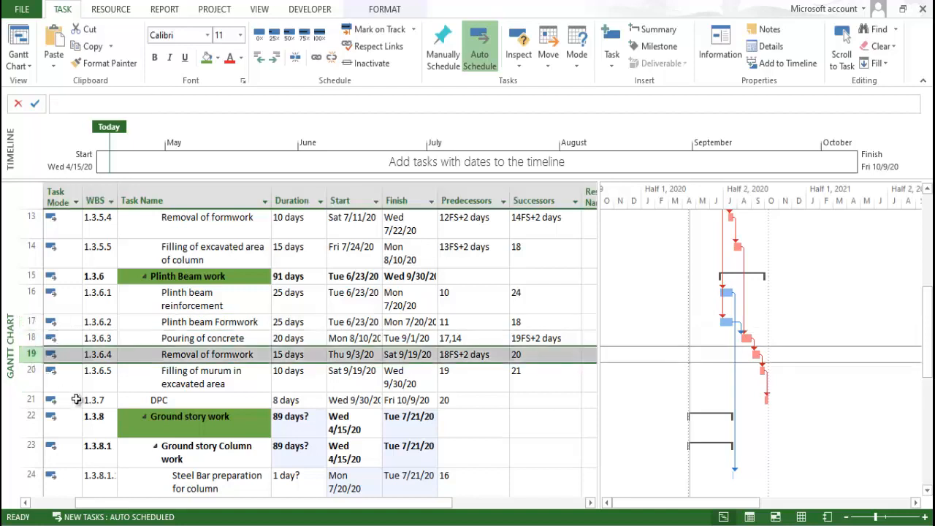
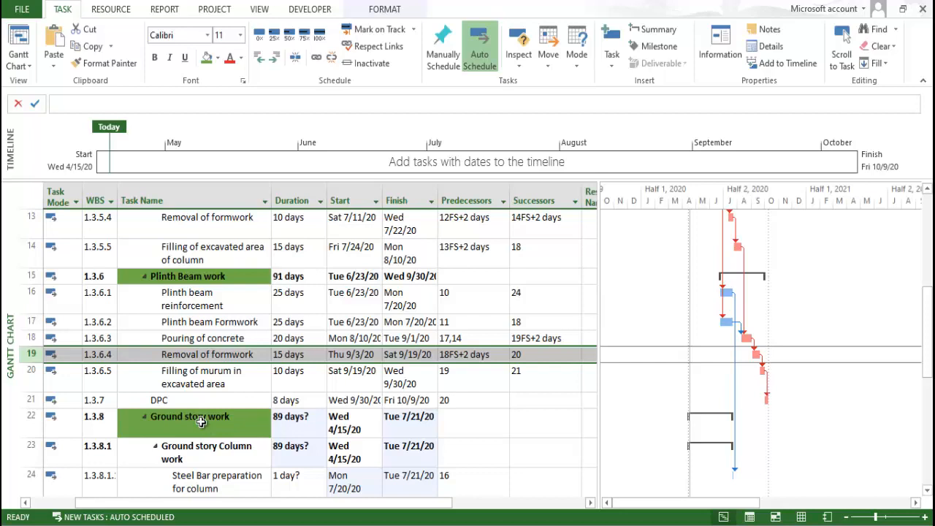
# - Set the predecessor of Formwork of column to task 19, the plinth beam's Removal of formwork
pyautogui.scroll(-1, 197, 421)
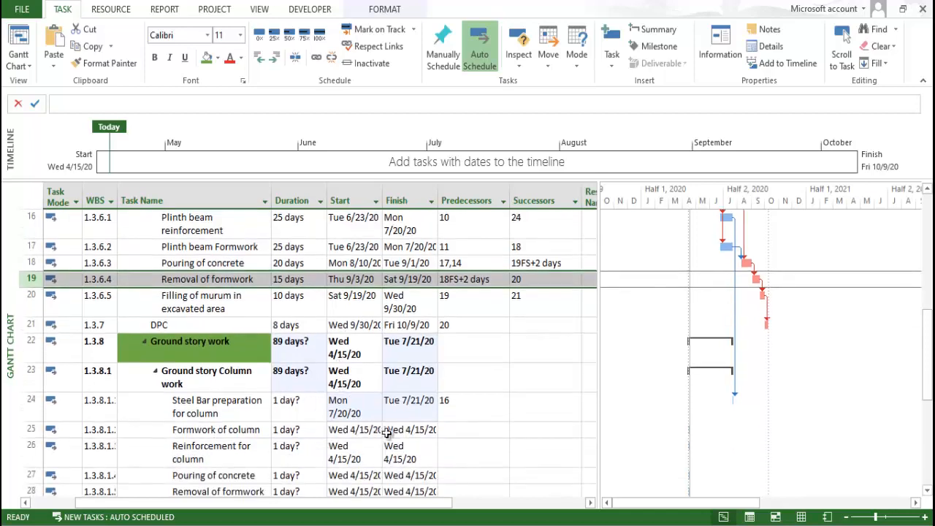
pyautogui.click(444, 430)
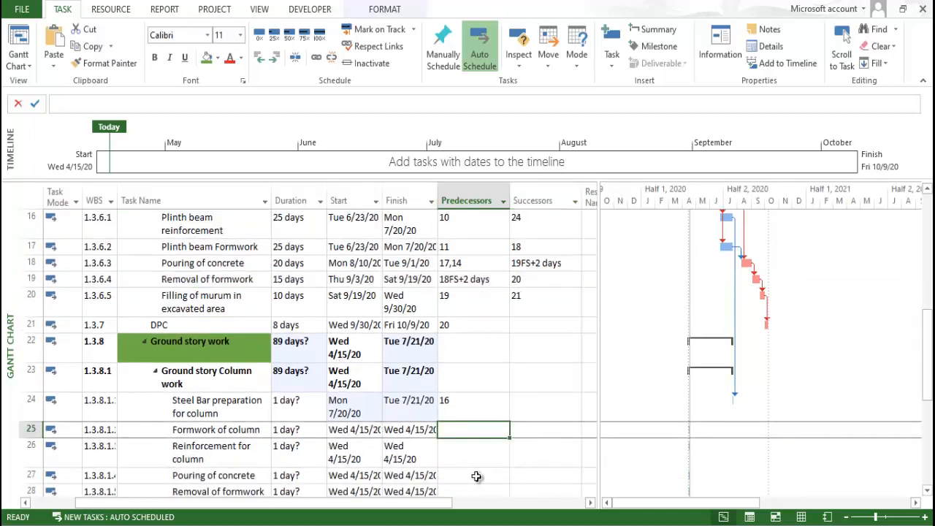
pyautogui.write('19')
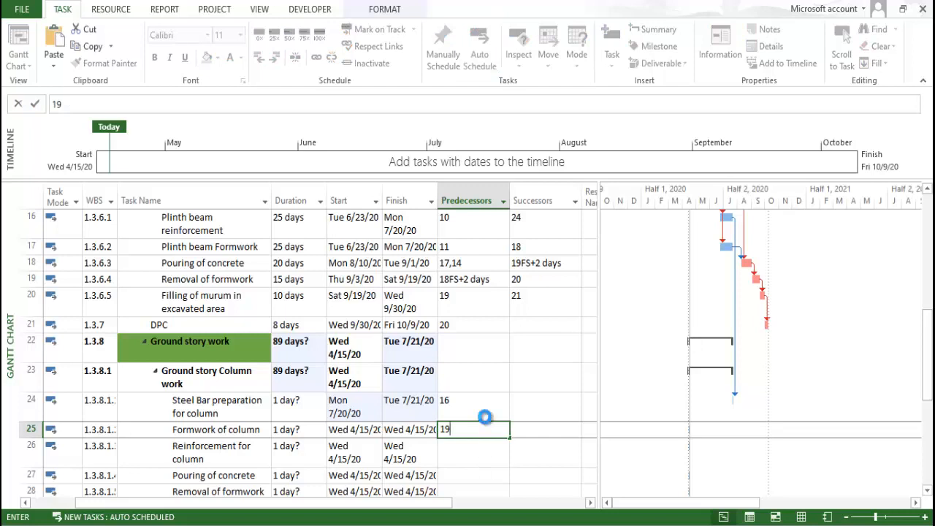
pyautogui.click(454, 414)
pyautogui.click(238, 281)
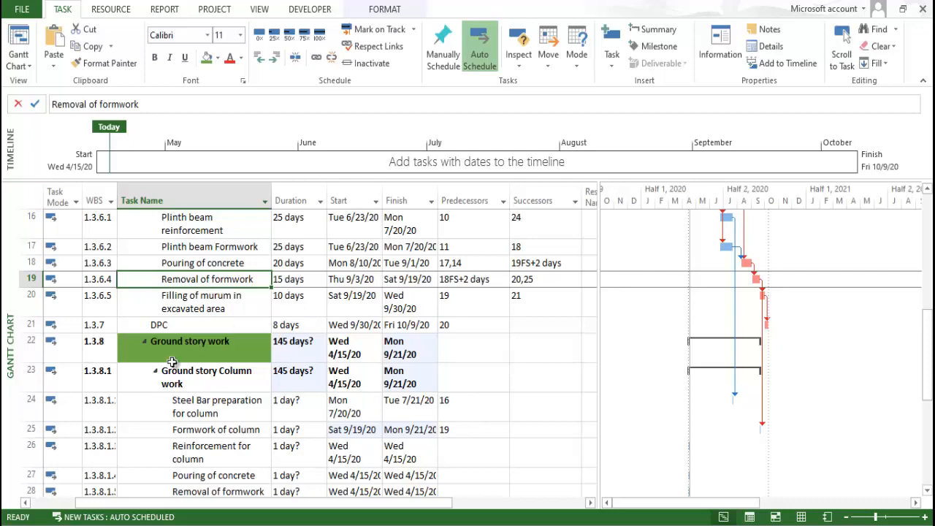
# - Change the predecessor of the ground story Formwork of column to task 13, the Removal of formwork under WBS 1.3.5
pyautogui.click(486, 428)
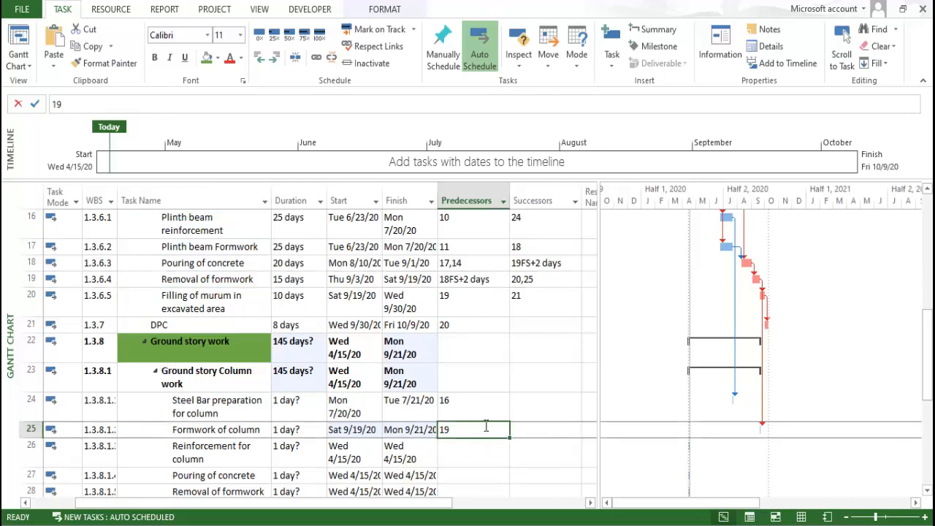
pyautogui.scroll(1, 486, 426)
pyautogui.scroll(-2, 487, 422)
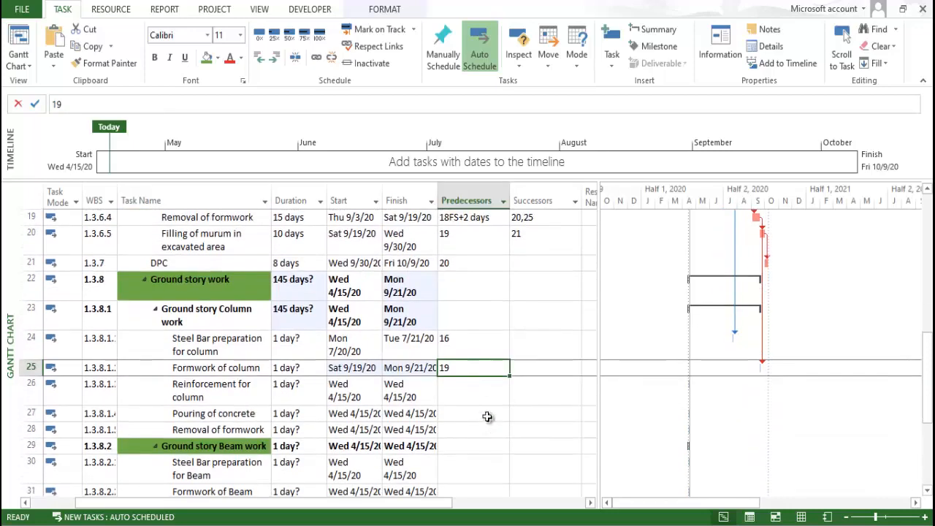
pyautogui.click(480, 390)
pyautogui.click(469, 364)
pyautogui.scroll(2, 468, 363)
pyautogui.scroll(1, 234, 372)
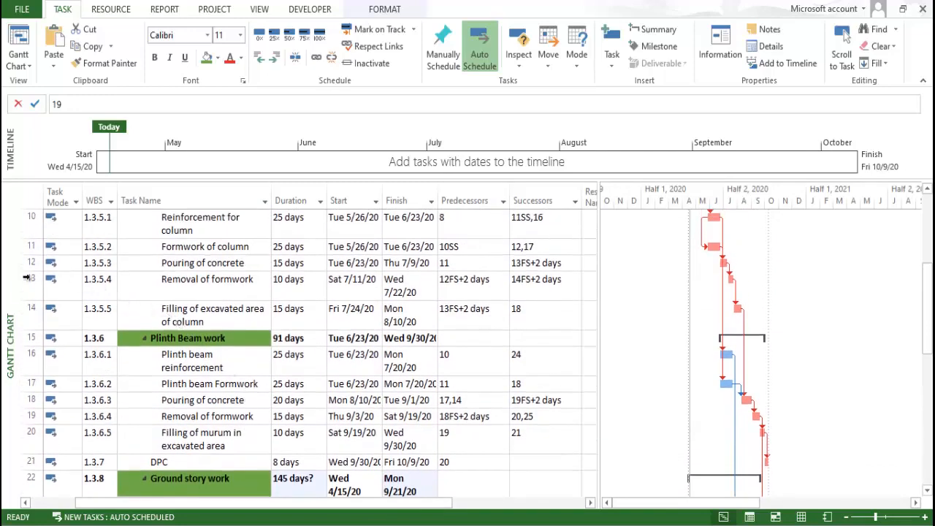
pyautogui.scroll(-3, 366, 390)
pyautogui.write('13')
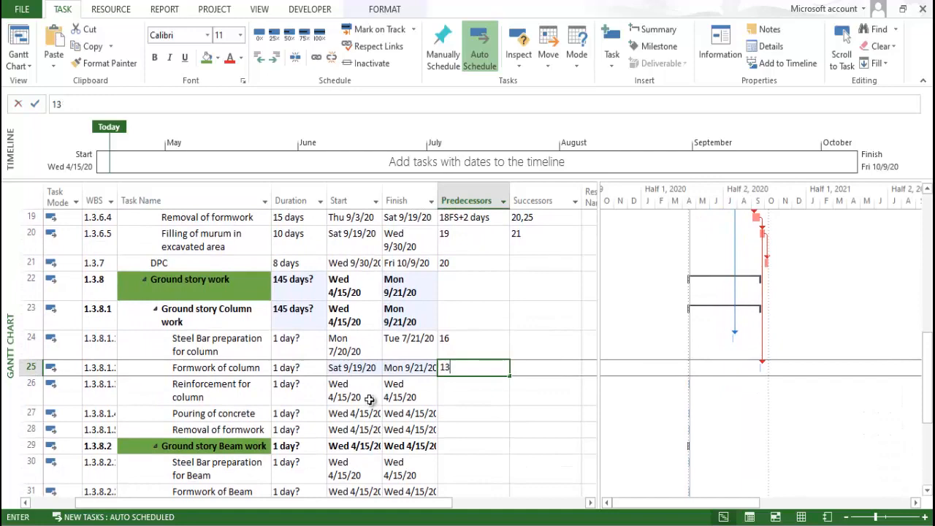
pyautogui.click(487, 434)
# - Set the predecessors of the ground story Reinforcement for column to 16fs,13fs
pyautogui.scroll(2, 227, 329)
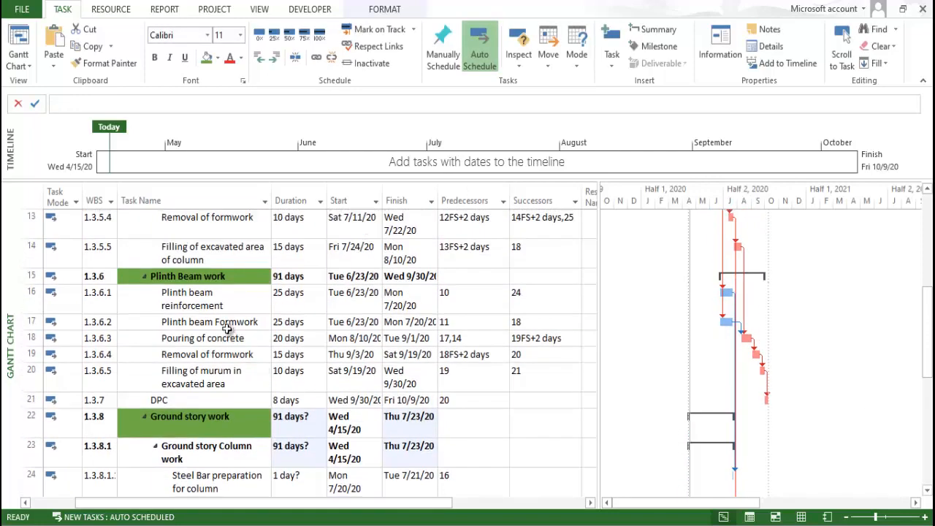
pyautogui.scroll(-1, 438, 453)
pyautogui.click(459, 451)
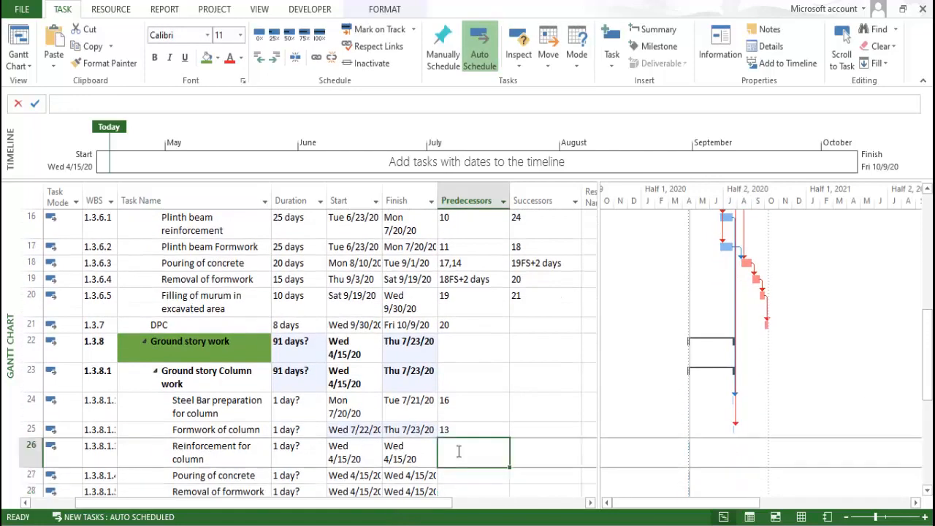
pyautogui.scroll(-1, 212, 445)
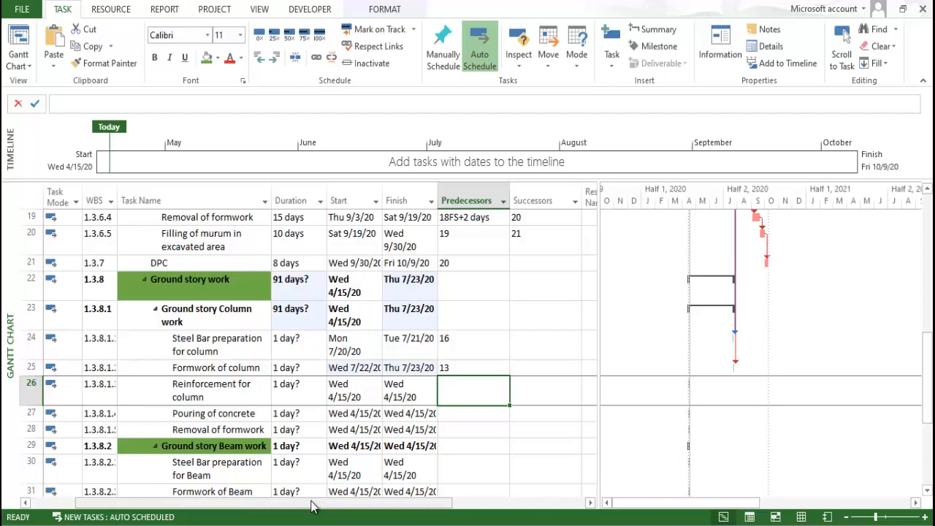
pyautogui.write('6')
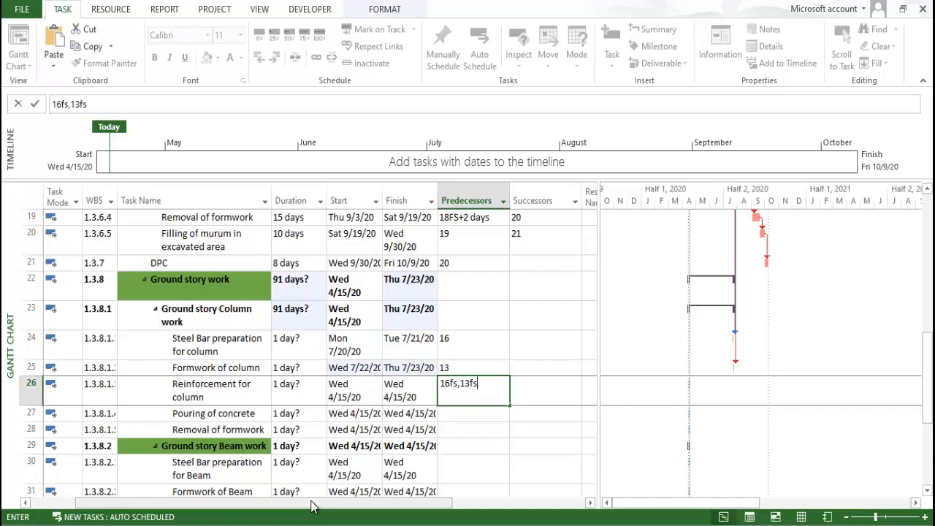
pyautogui.write('fs,13fs')
pyautogui.press('Return')
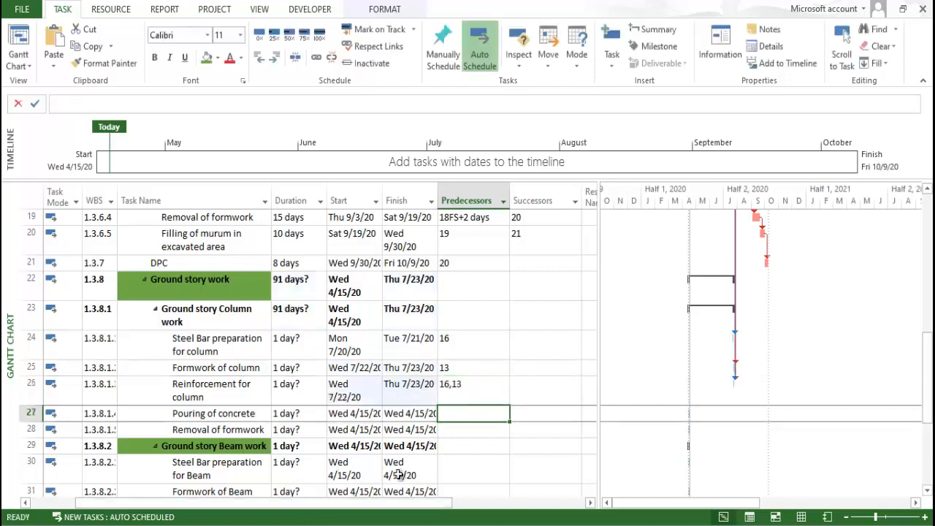
# - Make the ground story column's Pouring of concrete depend on its reinforcement and formwork with predecessors 26,25
pyautogui.click(459, 399)
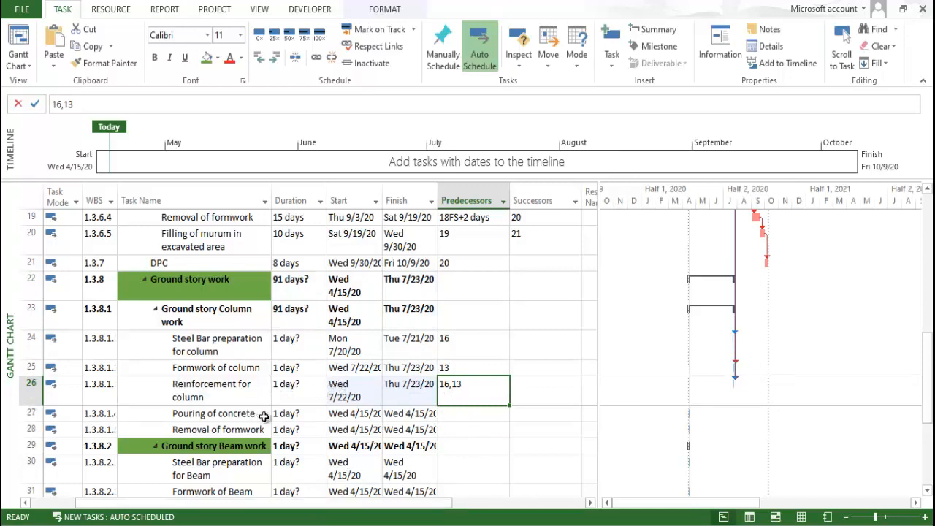
pyautogui.click(456, 413)
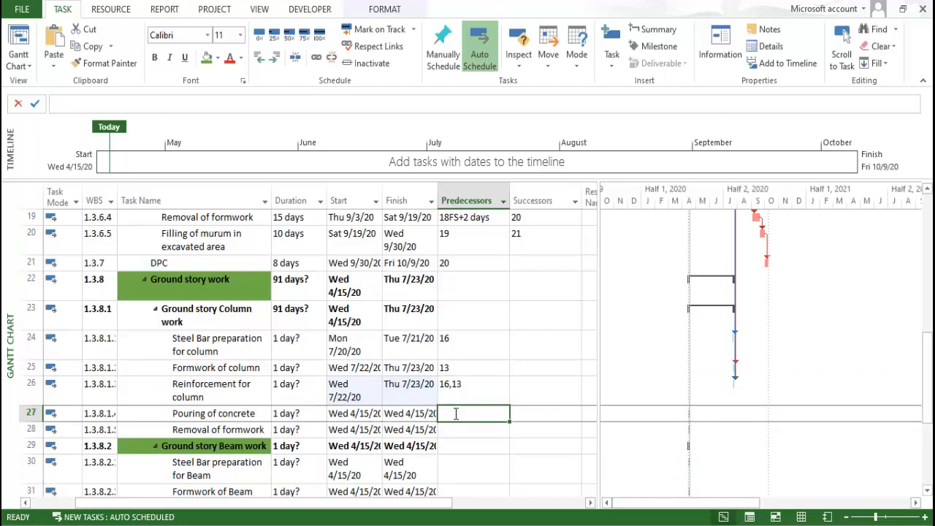
pyautogui.write('26,25')
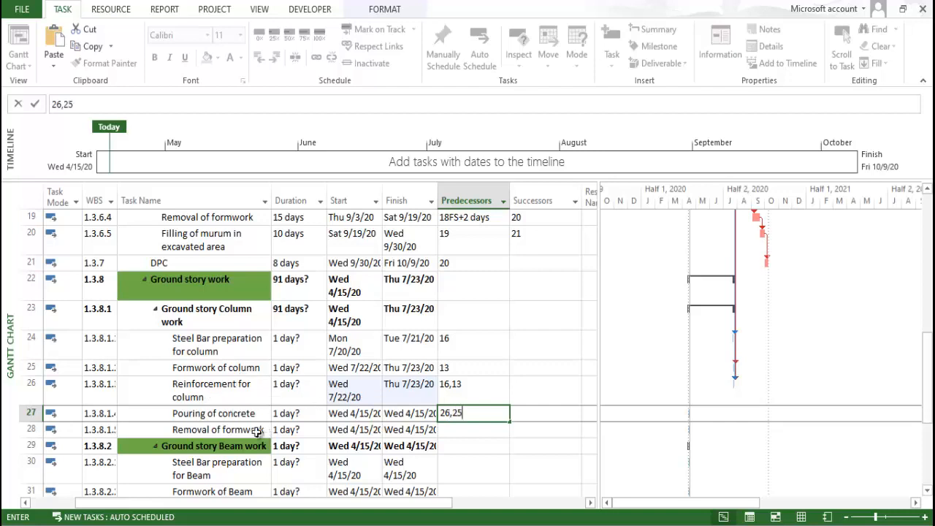
# - Set the predecessor of the ground story column's Removal of formwork to 27fs+3, a three-day lag after Pouring of concrete
pyautogui.click(465, 434)
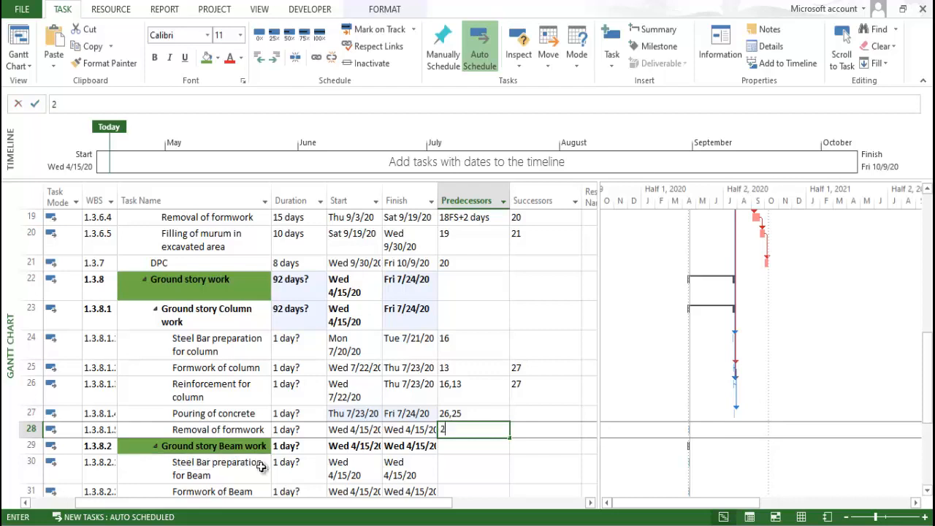
pyautogui.write('27fs+5')
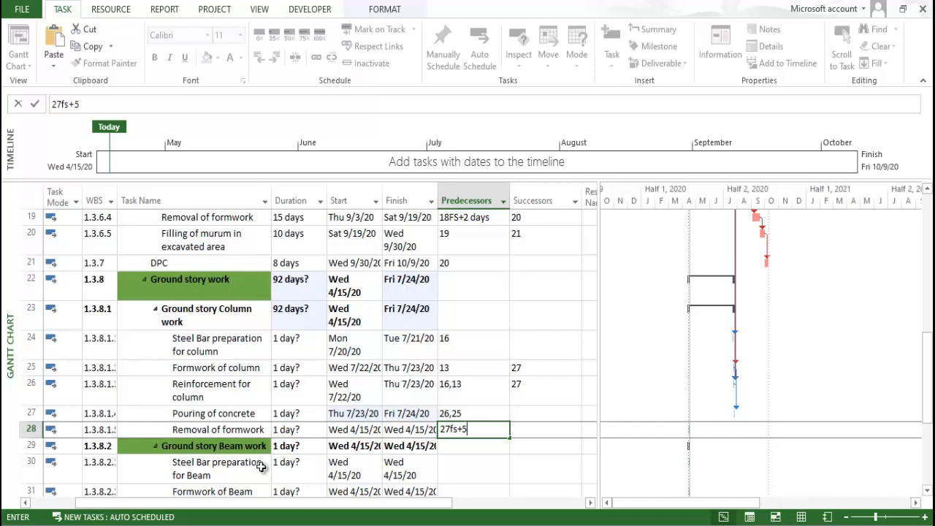
pyautogui.press('BackSpace')
pyautogui.write('3')
pyautogui.press('Return')
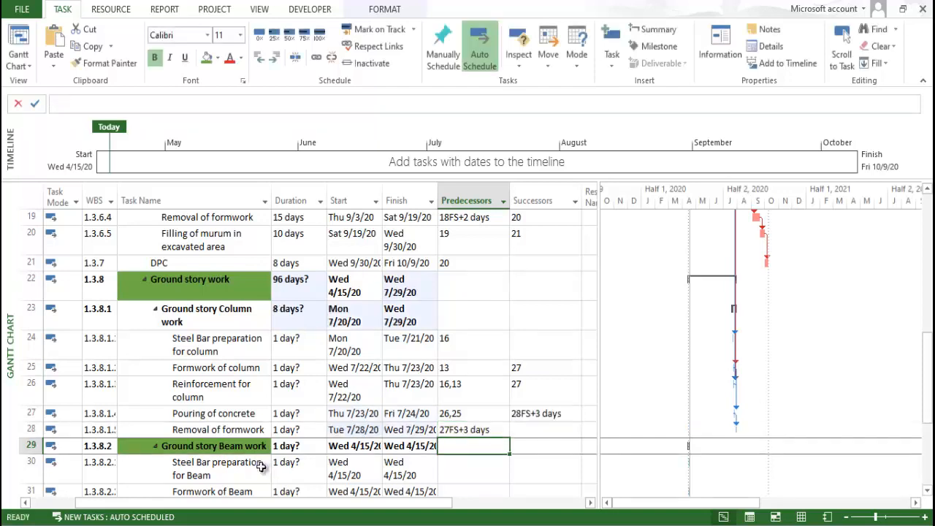
# - Set the duration of Steel Bar preparation for column to 15 days
pyautogui.press('Up')
pyautogui.press('Up')
pyautogui.press('Up')
pyautogui.press('Up')
pyautogui.press('Up')
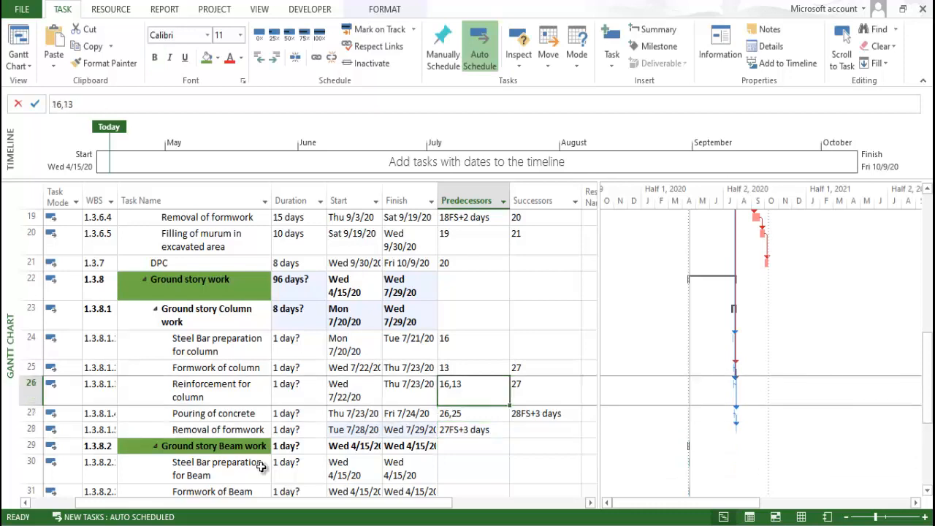
pyautogui.press('Left')
pyautogui.press('Left')
pyautogui.press('Left')
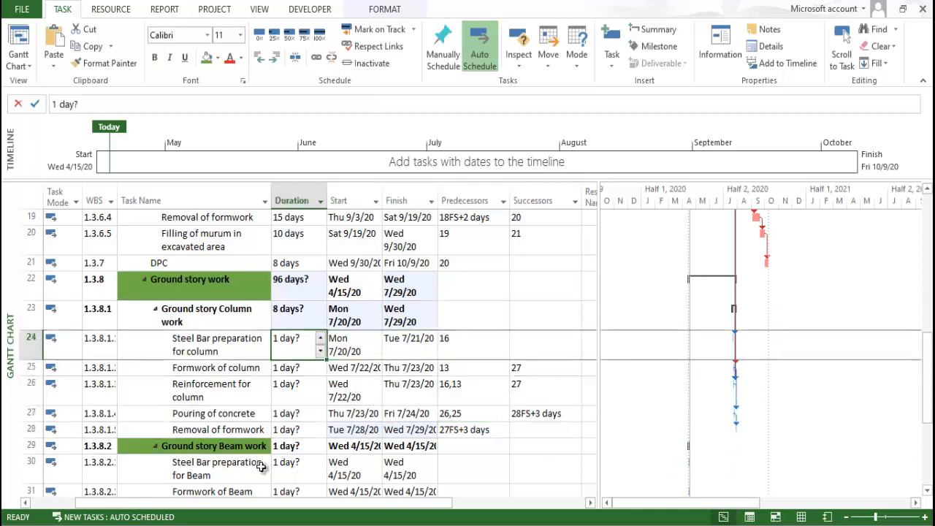
pyautogui.press('Right')
pyautogui.press('Left')
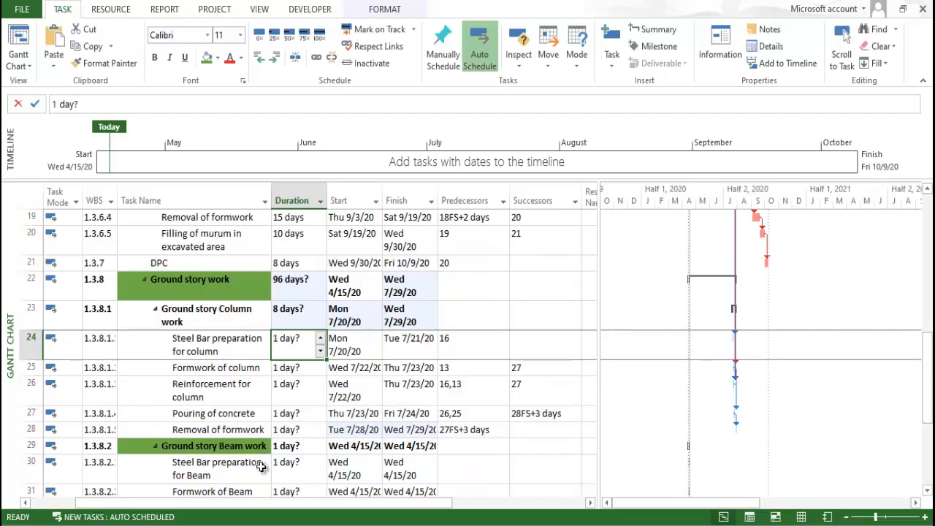
pyautogui.write('15')
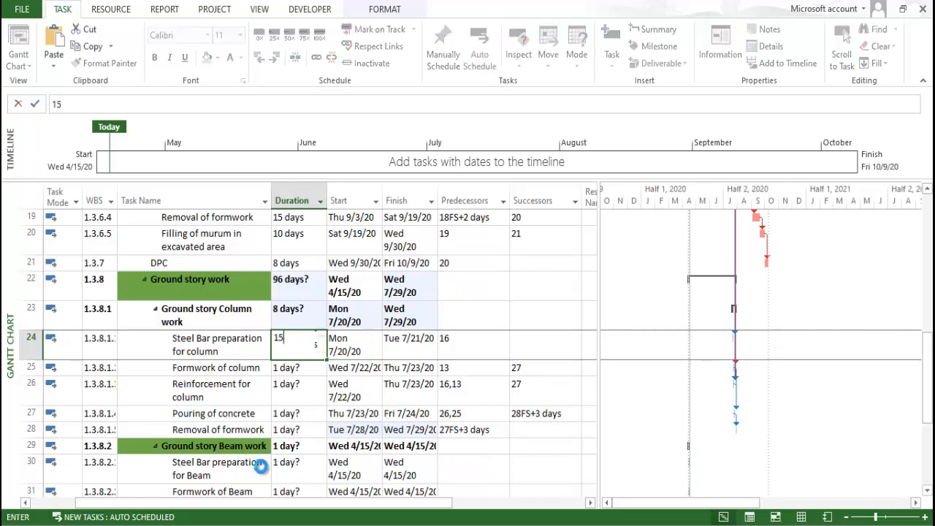
pyautogui.press('Return')
# - Set the durations of Formwork of column to 10 days and Reinforcement for column to 7 days
pyautogui.write('10')
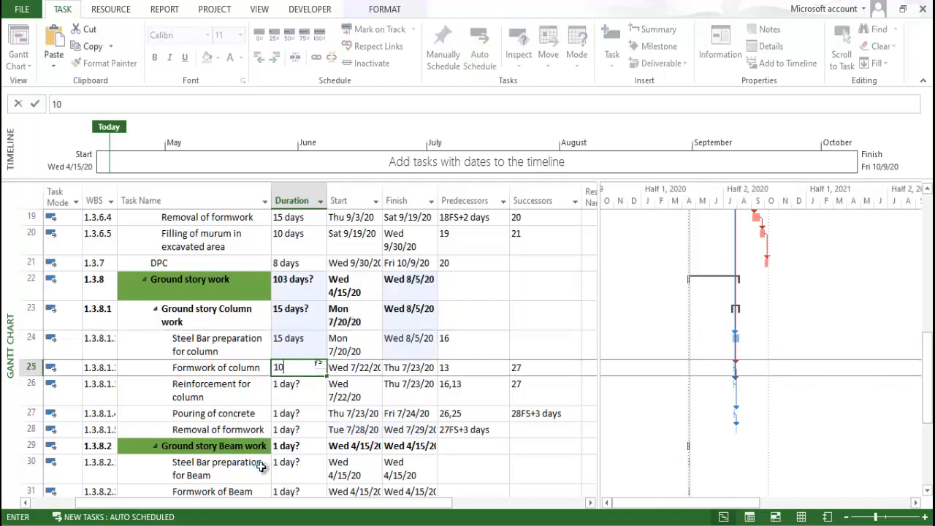
pyautogui.press('Return')
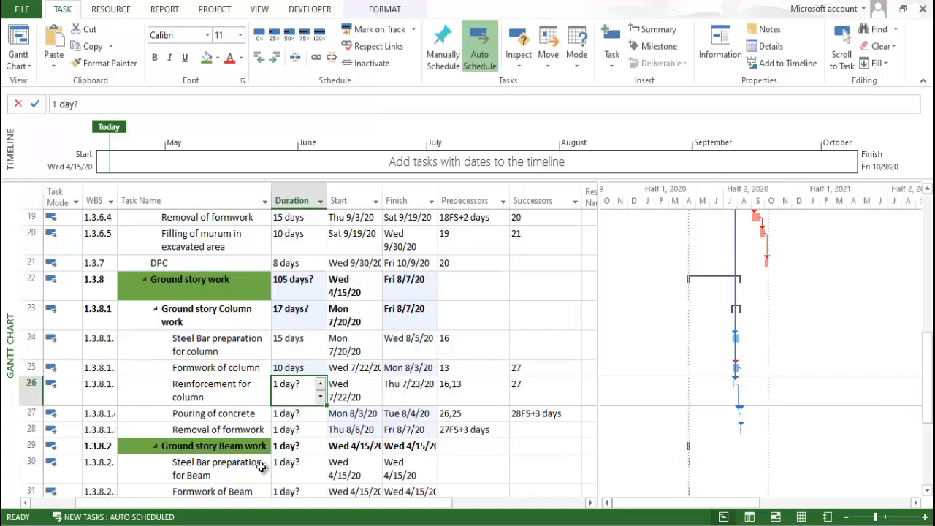
pyautogui.write('1')
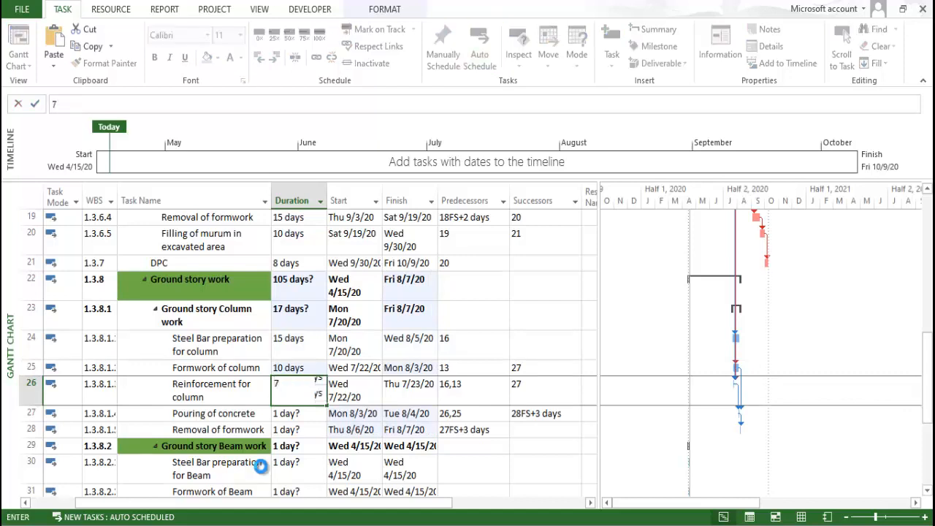
pyautogui.press('Return')
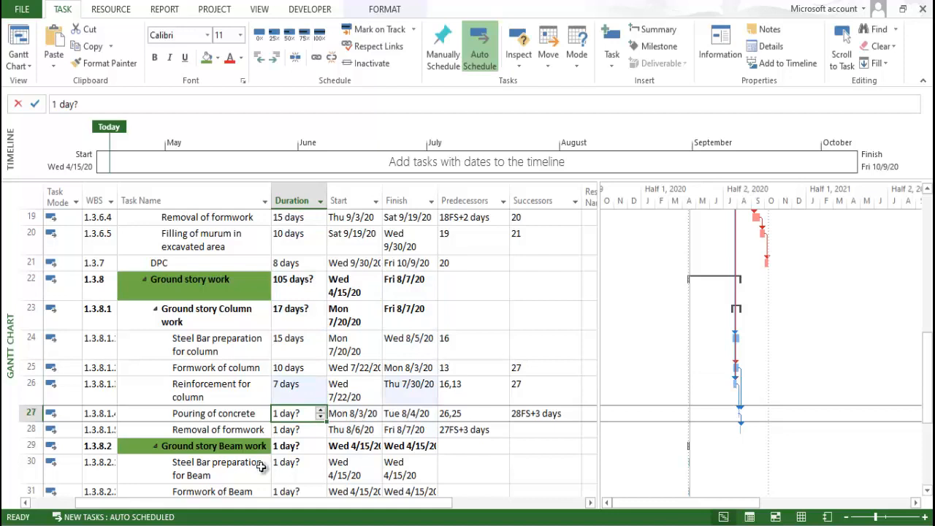
# - Set the ground story column's Pouring of concrete to 5 days and its Removal of formwork to 10 days
pyautogui.write('5')
pyautogui.press('Return')
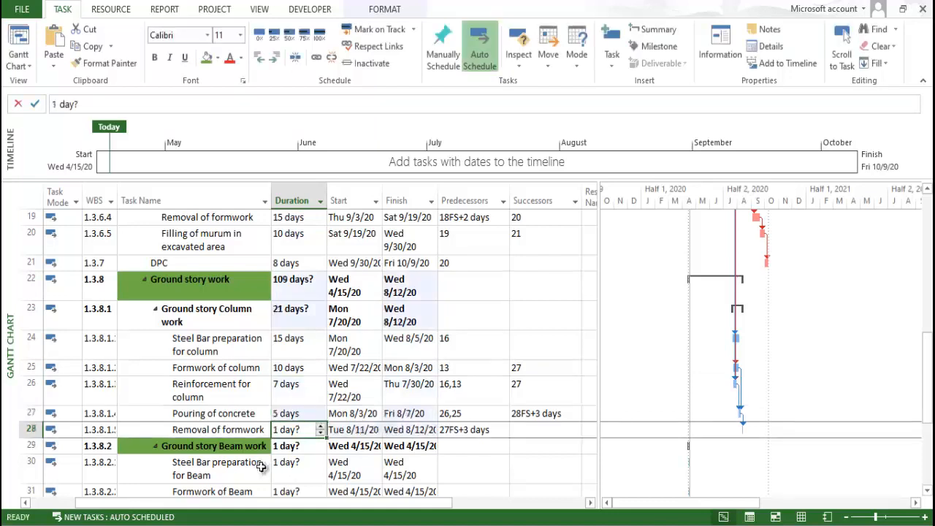
pyautogui.write('10')
pyautogui.press('Return')
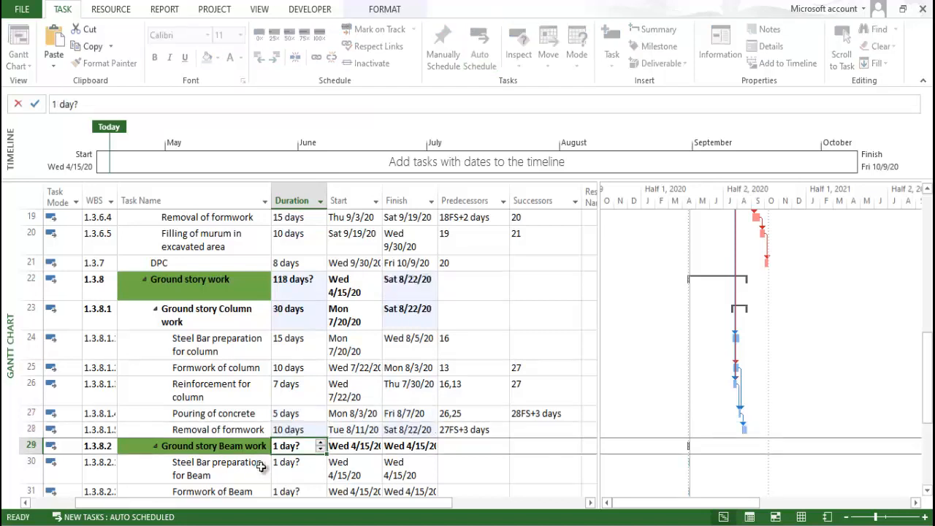
# - Review the start dates and durations of the Ground story Column work and its subtasks
pyautogui.press('Right')
pyautogui.press('Up')
pyautogui.press('Up')
pyautogui.press('Up')
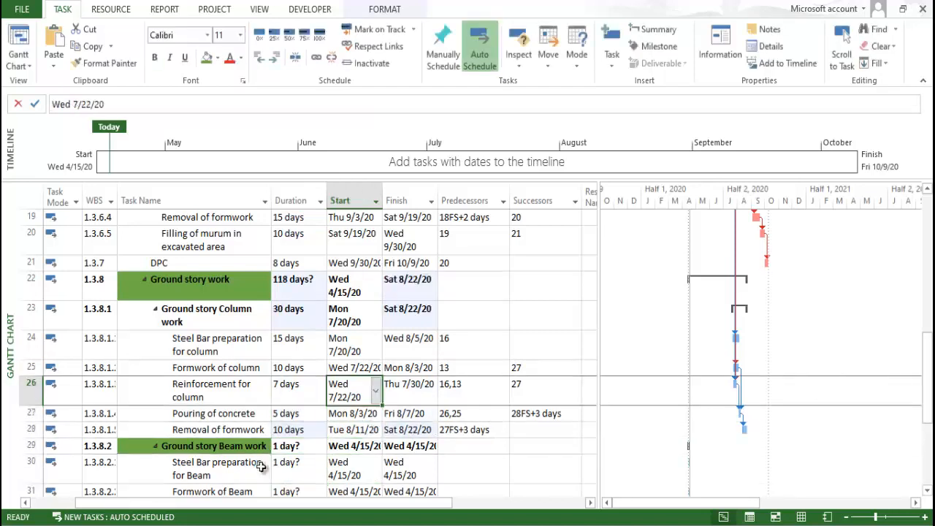
pyautogui.press('Left')
pyautogui.press('Up')
pyautogui.press('Up')
pyautogui.press('Up')
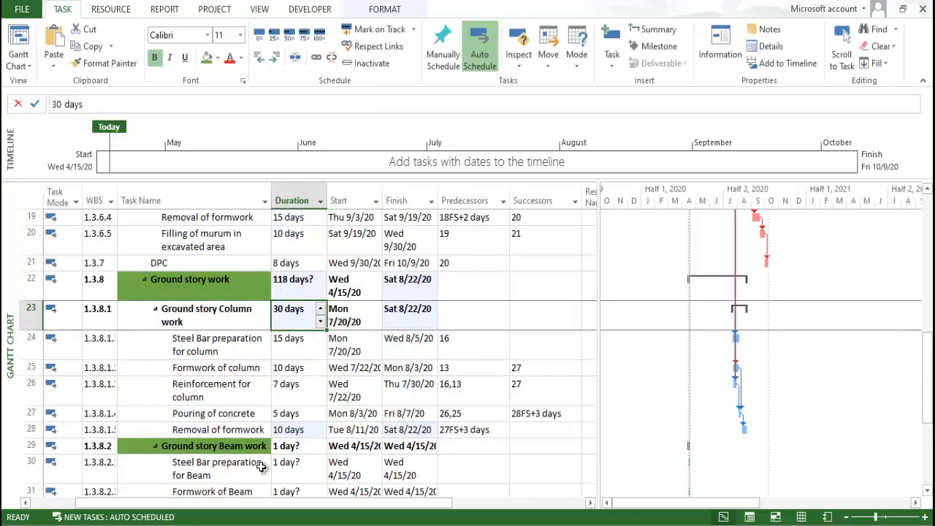
pyautogui.press('Down')
pyautogui.press('Down')
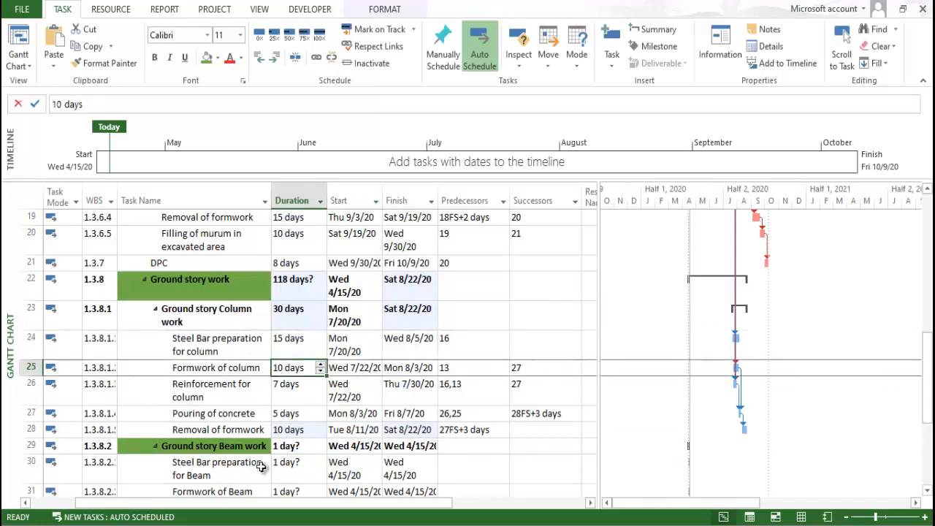
# - Set task 16, Plinth beam reinforcement, as the predecessor of Steel Bar preparation for Beam
pyautogui.press('Down')
pyautogui.press('Down')
pyautogui.press('Down')
pyautogui.press('Down')
pyautogui.press('Down')
pyautogui.press('Down')
pyautogui.press('Down')
pyautogui.press('Down')
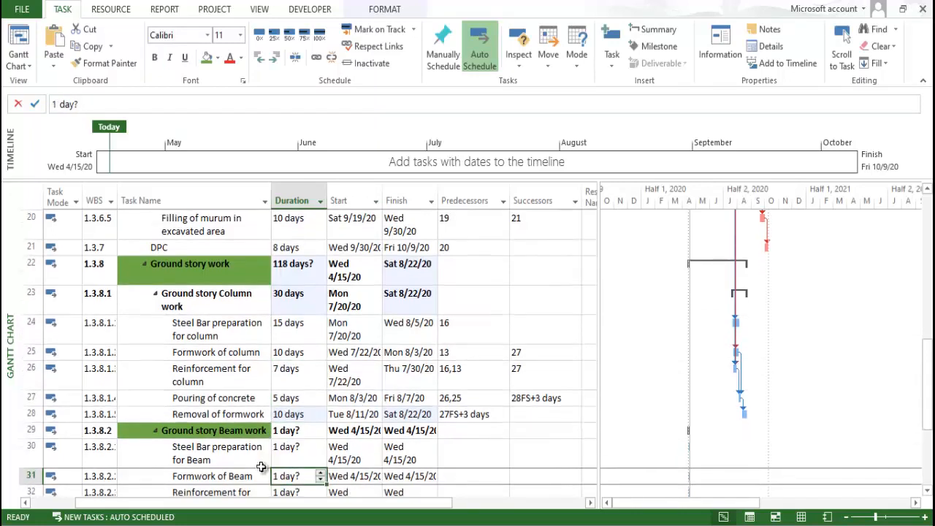
pyautogui.press('Down')
pyautogui.press('Down')
pyautogui.press('Up')
pyautogui.press('Up')
pyautogui.press('Up')
pyautogui.press('Up')
pyautogui.press('Up')
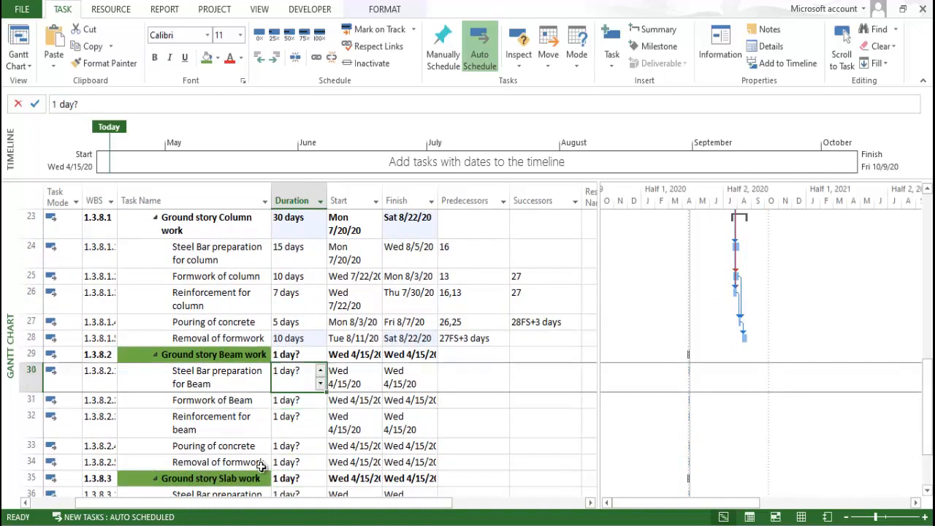
pyautogui.press('Right')
pyautogui.press('Right')
pyautogui.press('Right')
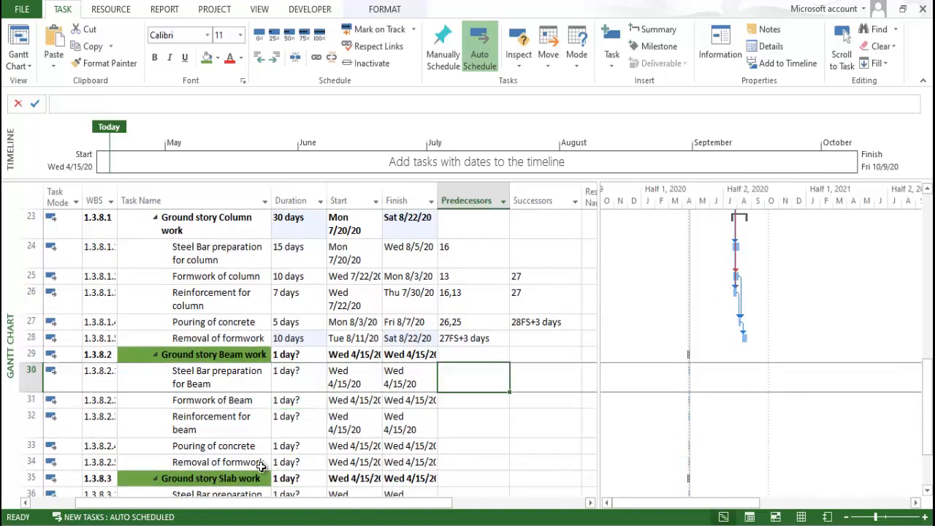
pyautogui.scroll(3, 146, 357)
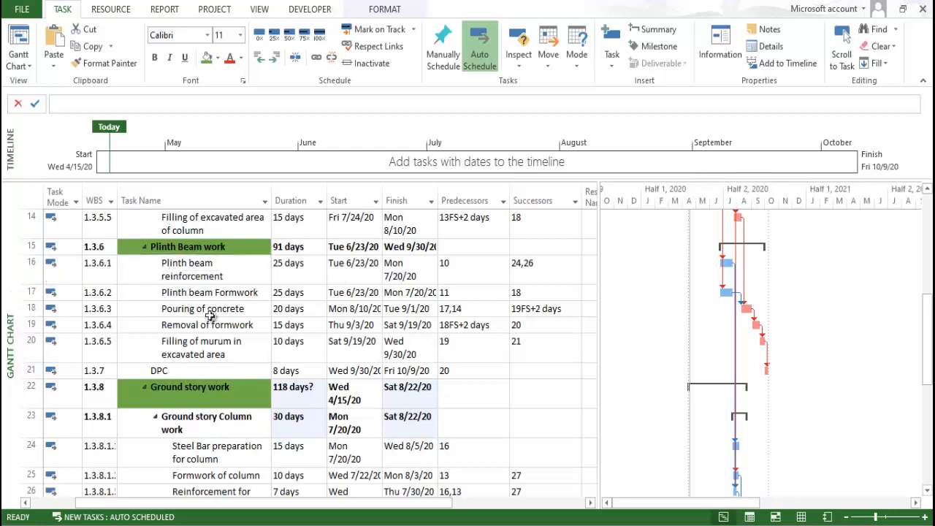
pyautogui.scroll(-3, 211, 317)
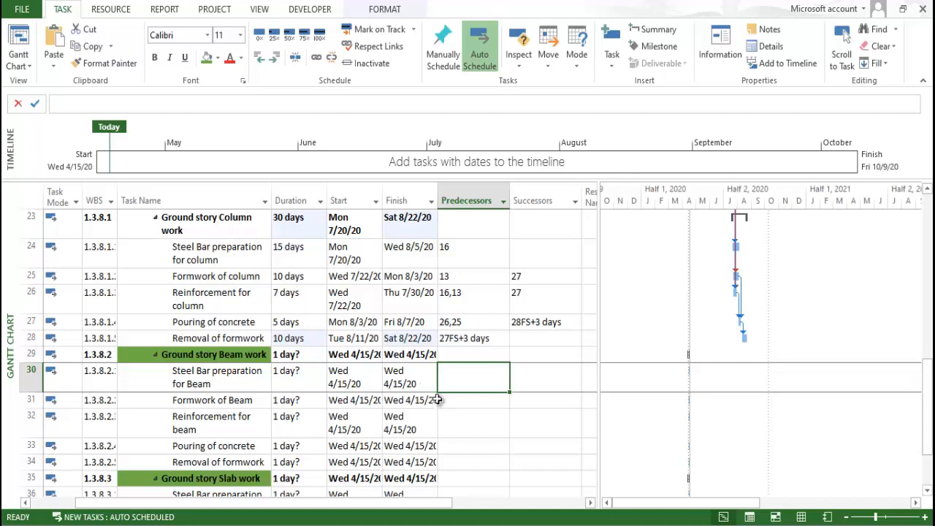
pyautogui.scroll(1, 446, 431)
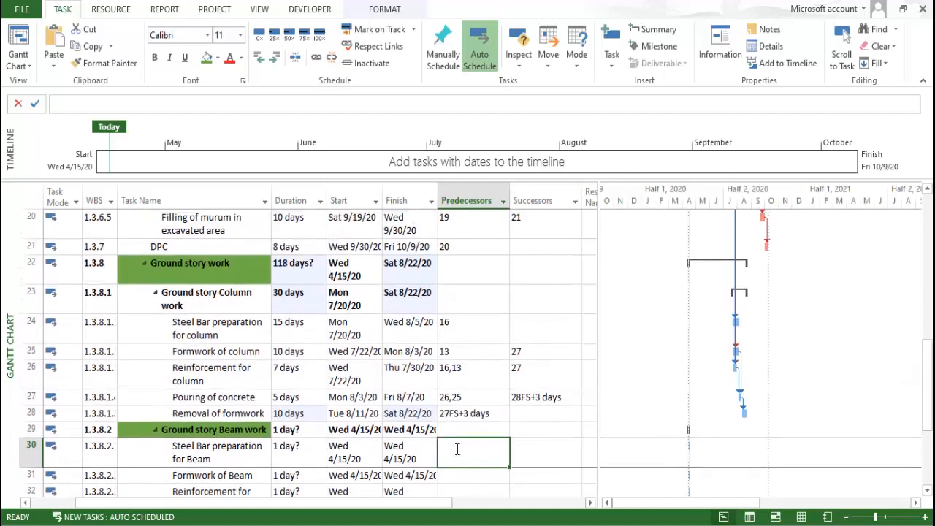
pyautogui.write('16')
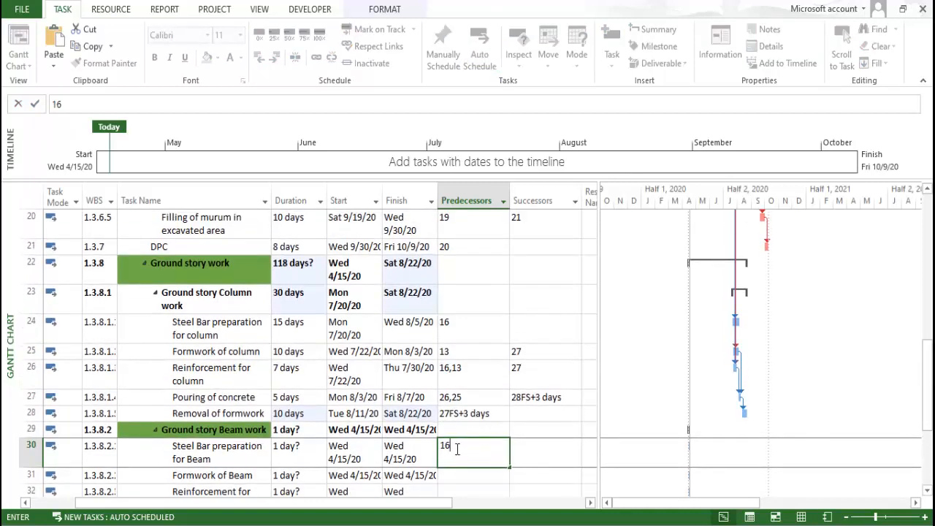
pyautogui.click(451, 397)
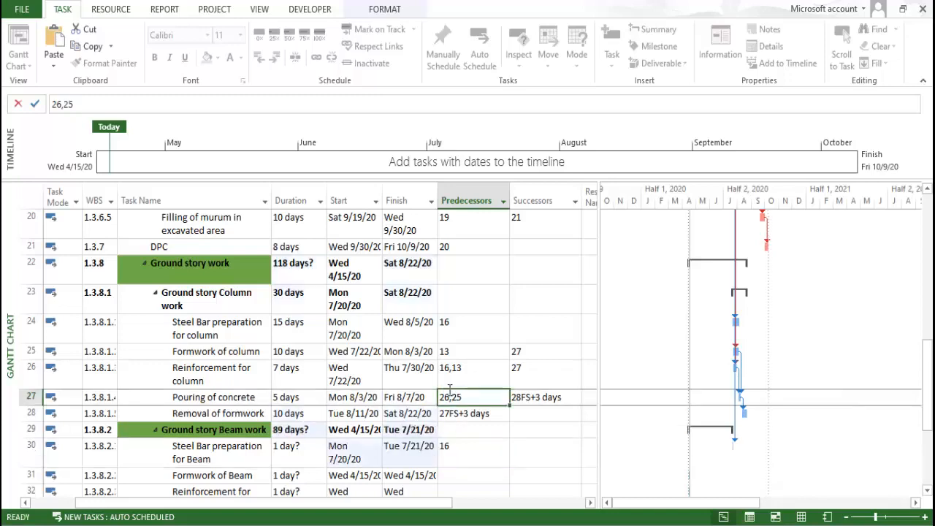
# - Replace the predecessor of Steel Bar preparation for Beam with task 24, Steel Bar preparation for column
pyautogui.scroll(1, 285, 409)
pyautogui.click(226, 395)
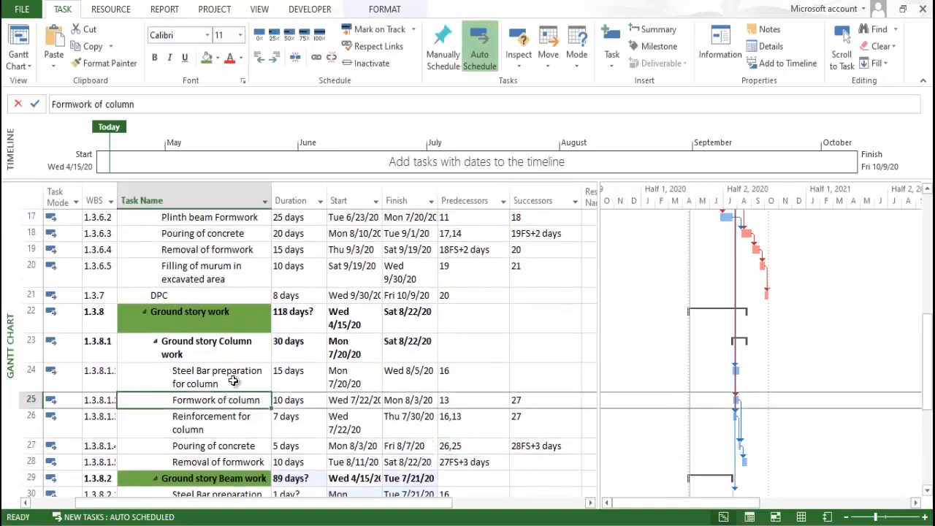
pyautogui.click(232, 376)
pyautogui.scroll(3, 241, 387)
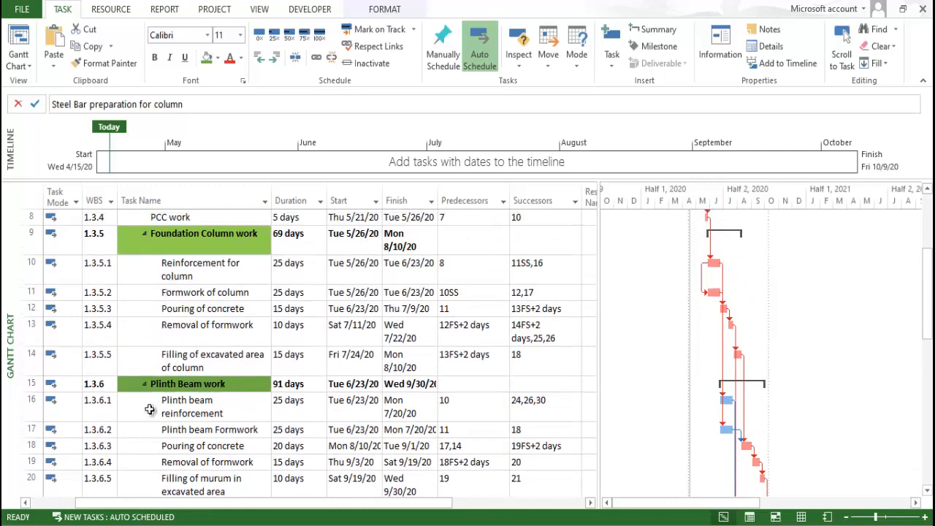
pyautogui.scroll(-4, 150, 410)
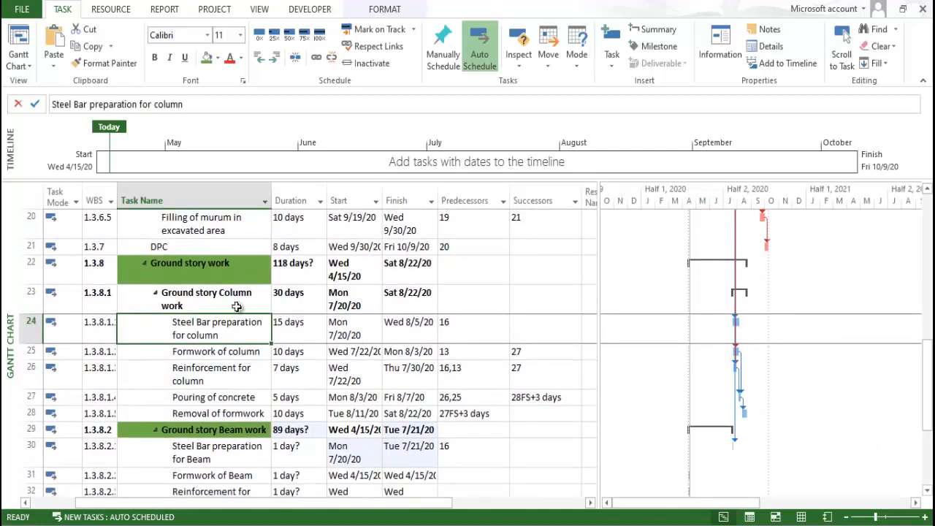
pyautogui.scroll(-1, 417, 403)
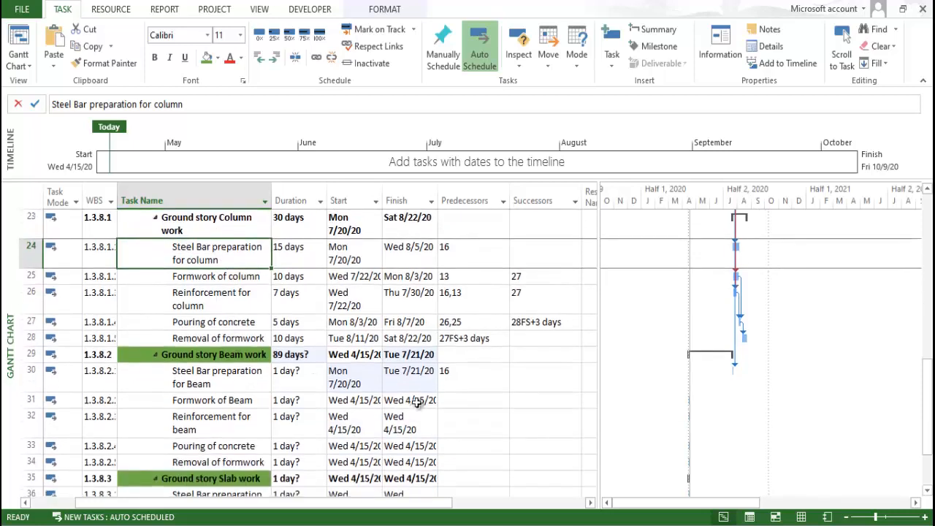
pyautogui.click(456, 378)
pyautogui.press('BackSpace')
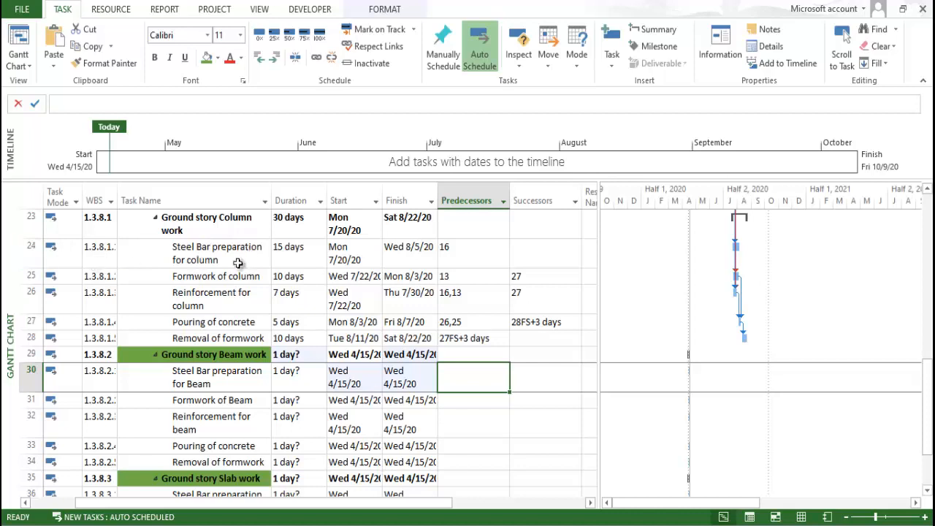
pyautogui.write('24')
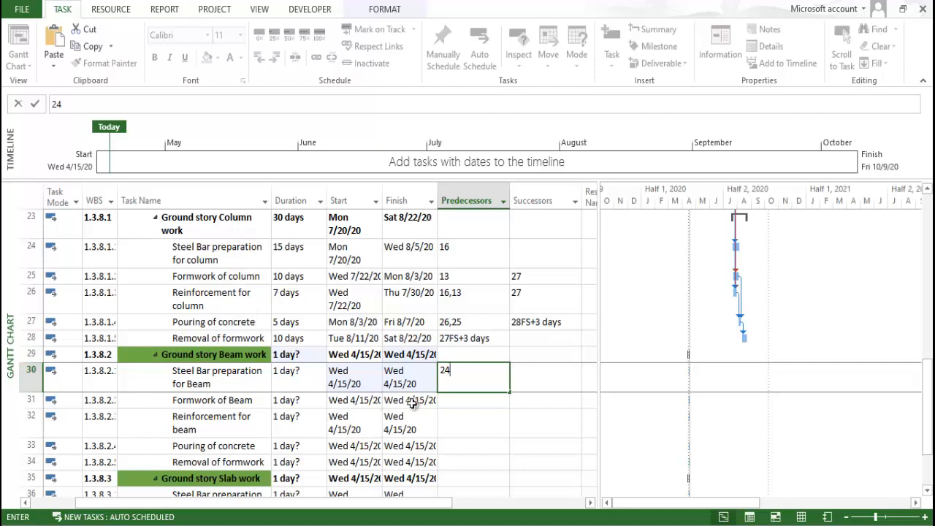
pyautogui.click(496, 434)
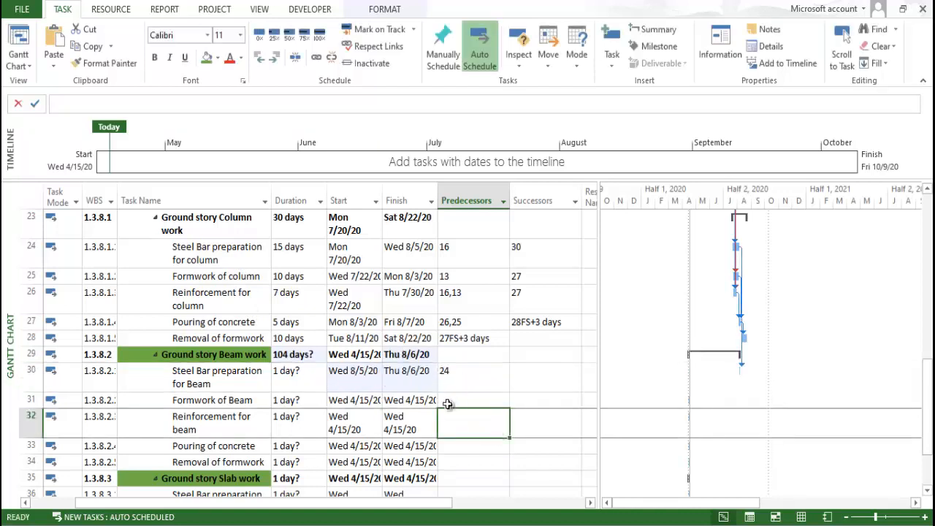
# - Set task 19, the plinth beam's Removal of formwork, as the predecessor of Formwork of Beam
pyautogui.click(448, 404)
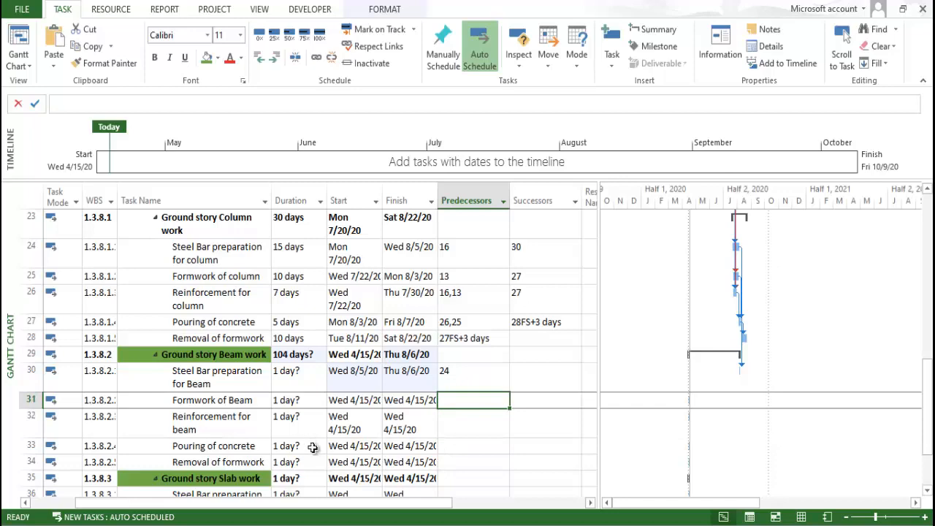
pyautogui.scroll(4, 162, 420)
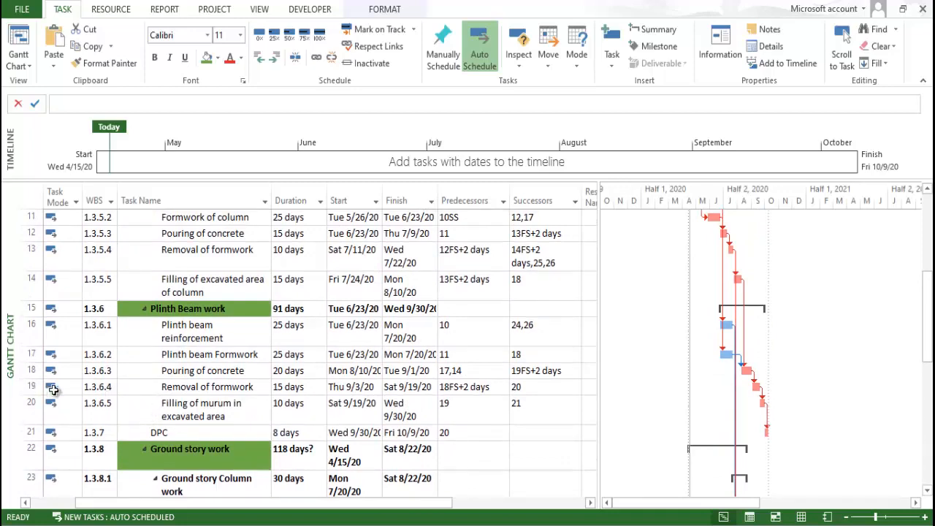
pyautogui.scroll(-2, 80, 390)
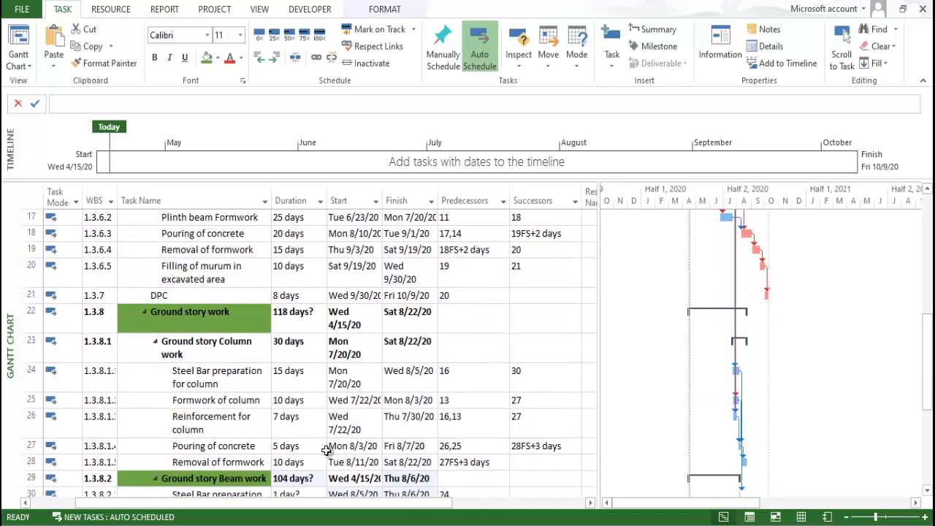
pyautogui.scroll(-1, 388, 443)
pyautogui.write('19')
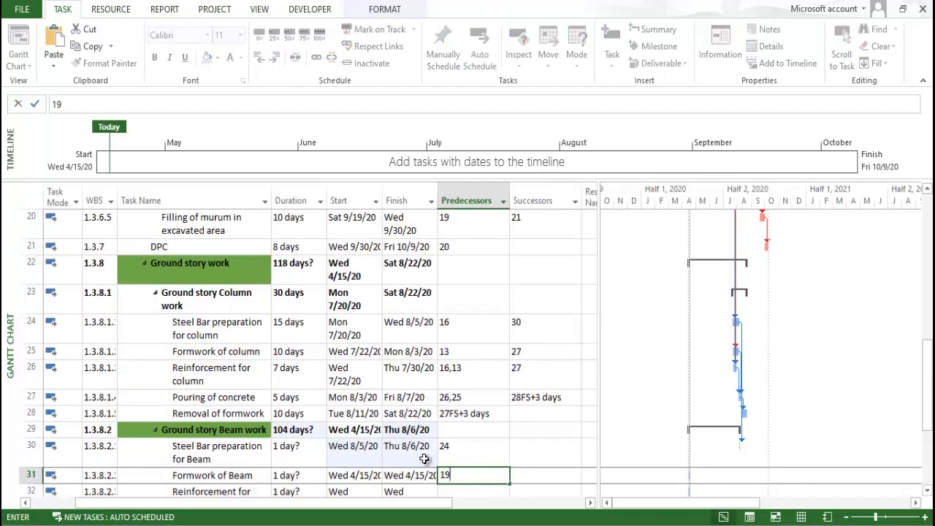
pyautogui.click(421, 376)
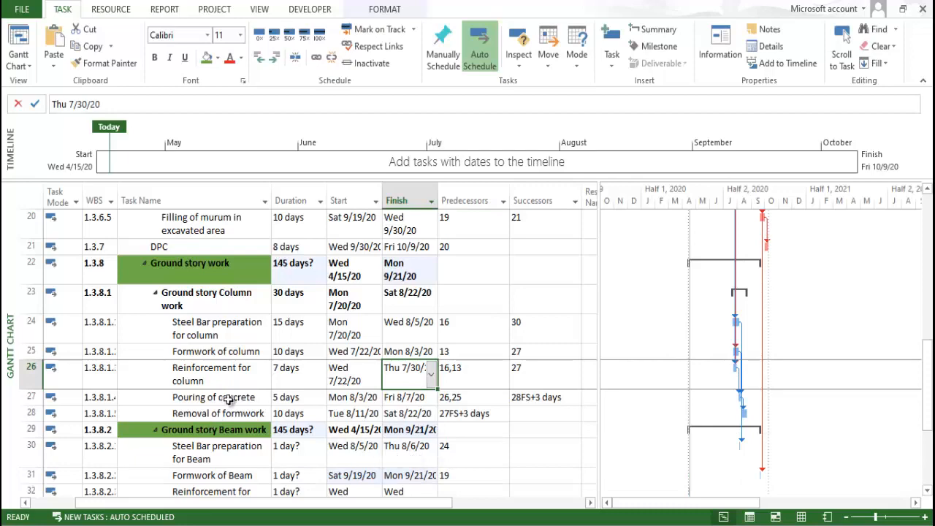
# - Set tasks 30 and 31 as the predecessors of Reinforcement for beam in the ground story beam work
pyautogui.scroll(2, 232, 399)
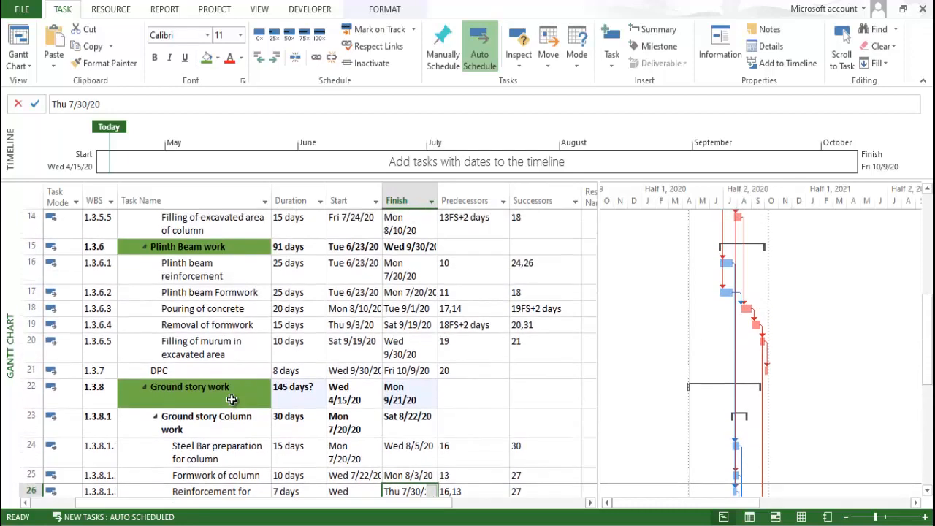
pyautogui.scroll(-5, 232, 399)
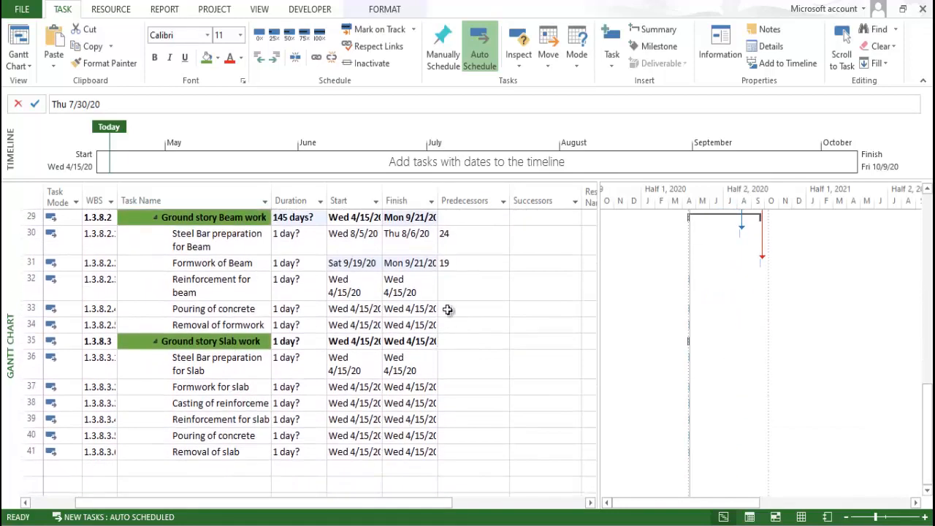
pyautogui.click(454, 291)
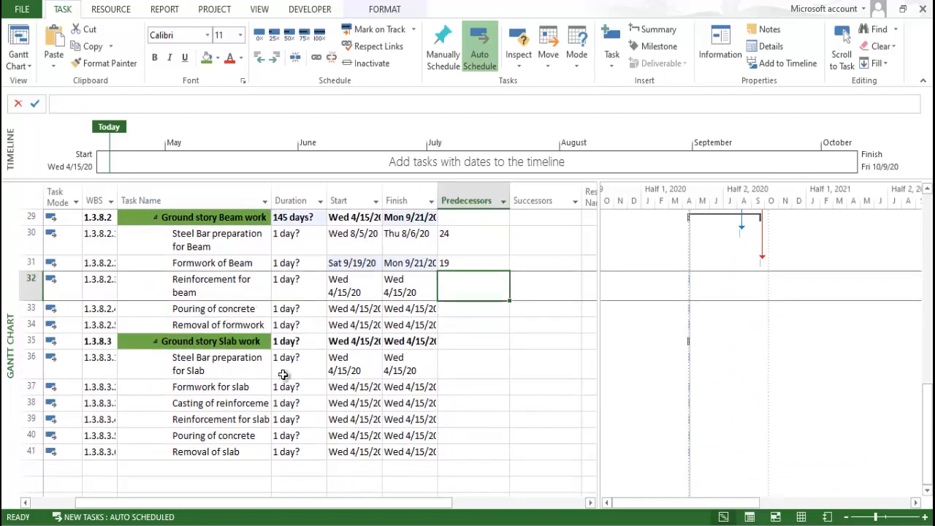
pyautogui.write('30,')
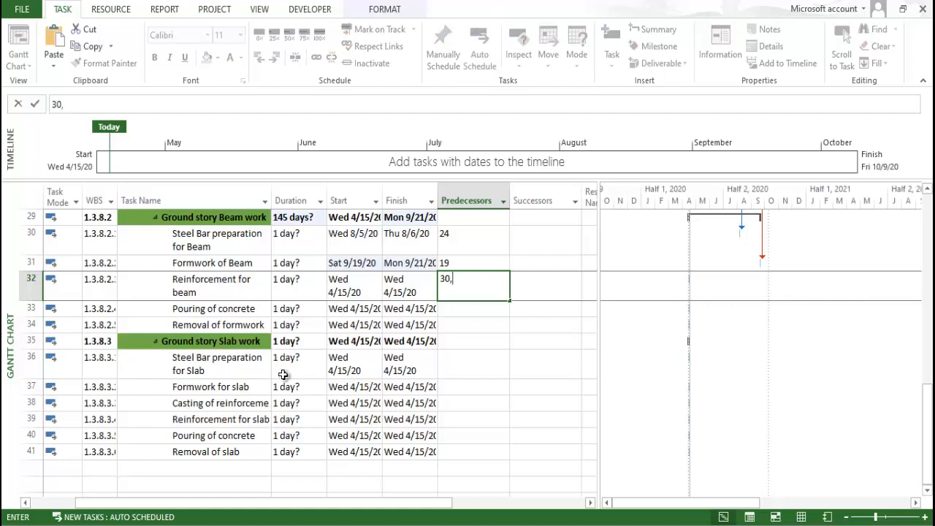
pyautogui.write('31')
pyautogui.press('Return')
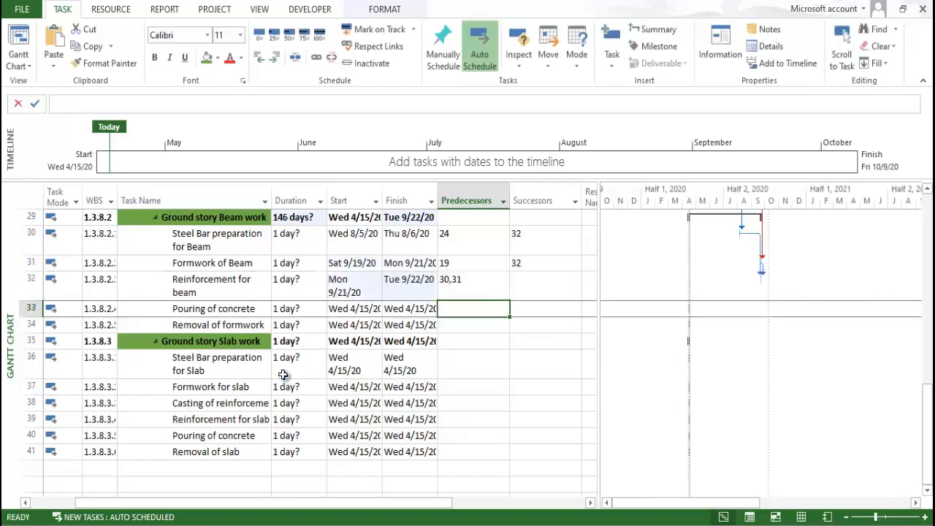
# - Set task 32, Reinforcement for beam, as the predecessor of the ground story beam's Pouring of concrete
pyautogui.press('Up')
pyautogui.press('Down')
pyautogui.write('32')
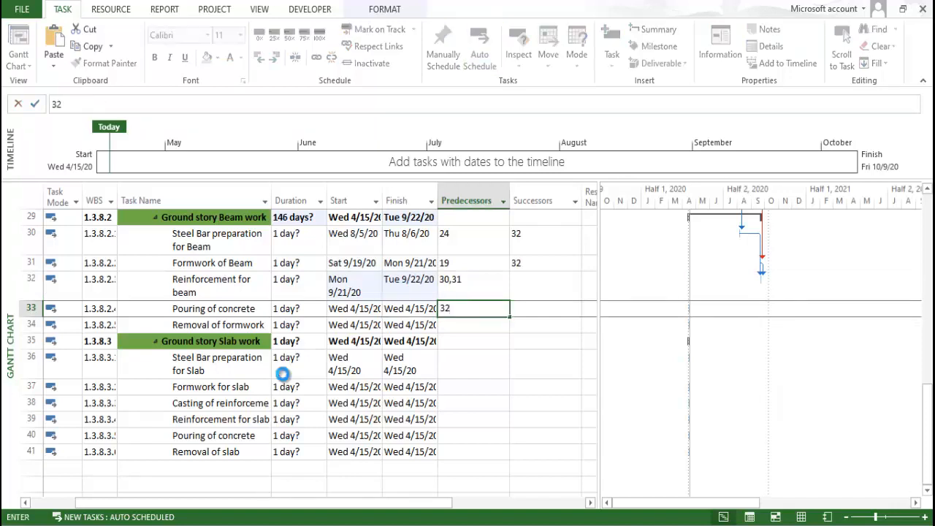
pyautogui.press('Return')
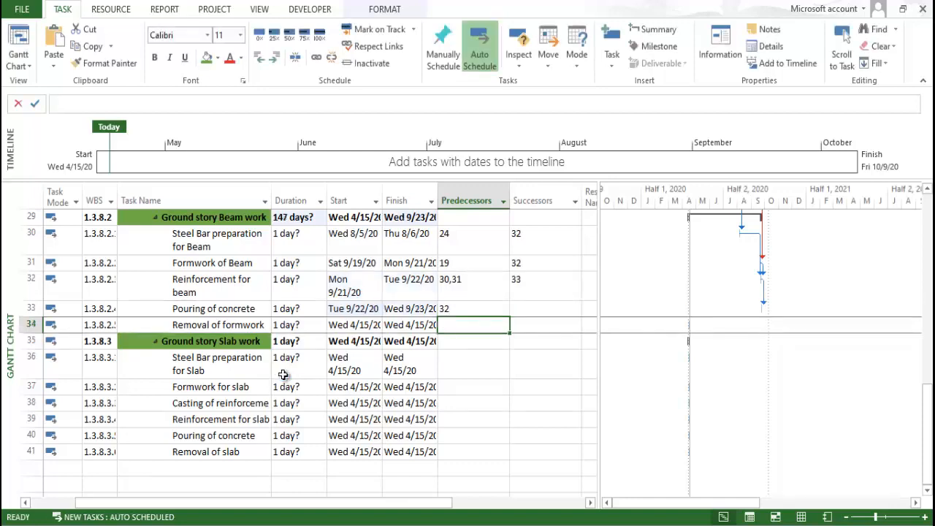
# - Review the predecessor links of the ground story column and beam subtasks
pyautogui.press('Up')
pyautogui.press('Up')
pyautogui.press('Up')
pyautogui.press('Up')
pyautogui.press('Up')
pyautogui.press('Up')
pyautogui.press('Up')
pyautogui.press('Up')
pyautogui.press('Up')
pyautogui.press('Up')
pyautogui.press('Up')
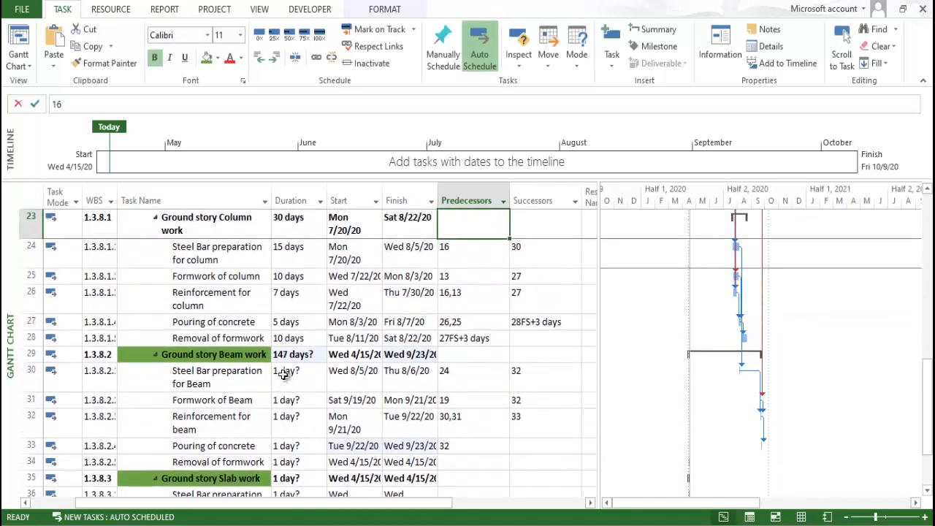
pyautogui.press('Down')
pyautogui.press('Down')
pyautogui.press('Down')
pyautogui.press('Down')
pyautogui.press('Down')
pyautogui.press('Down')
pyautogui.press('Down')
pyautogui.press('Down')
pyautogui.press('Down')
pyautogui.press('Down')
pyautogui.press('Down')
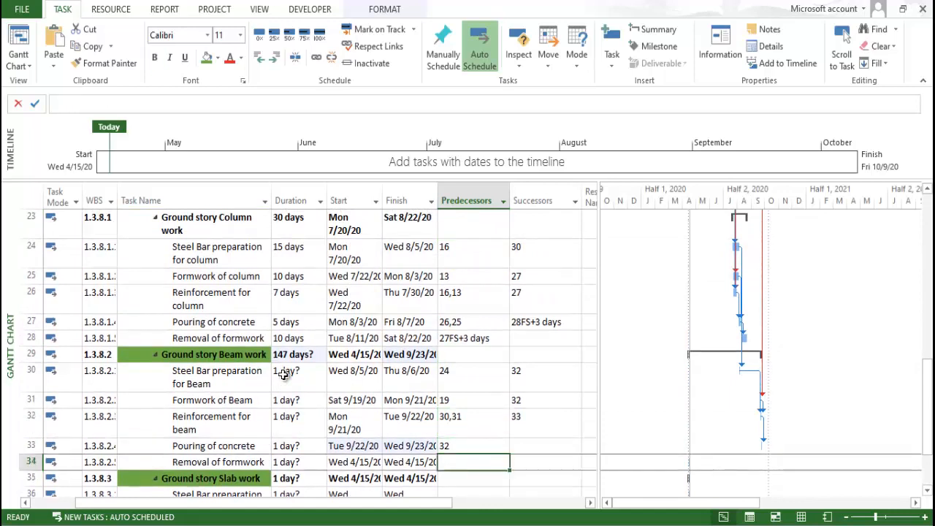
# - Try to set the predecessor of the ground story beam's Removal of formwork to 33+5d
pyautogui.write('33+5d')
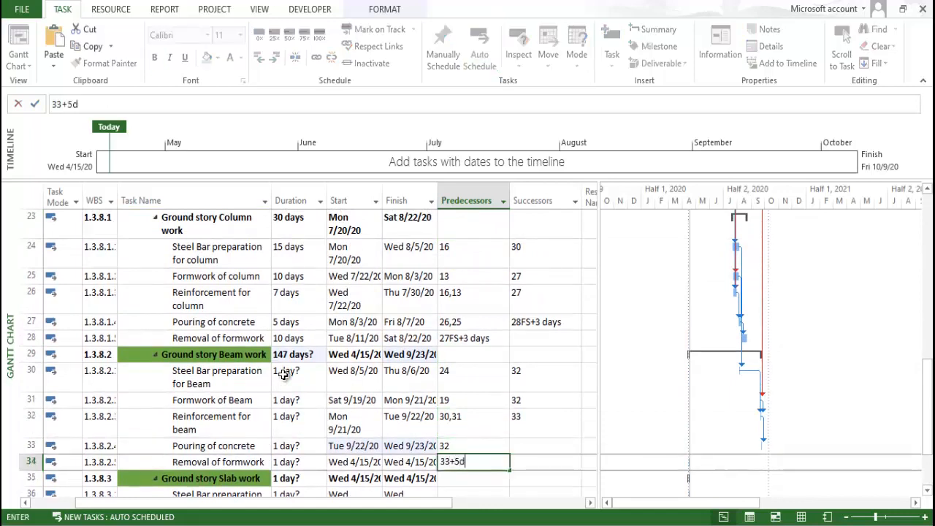
pyautogui.press('Return')
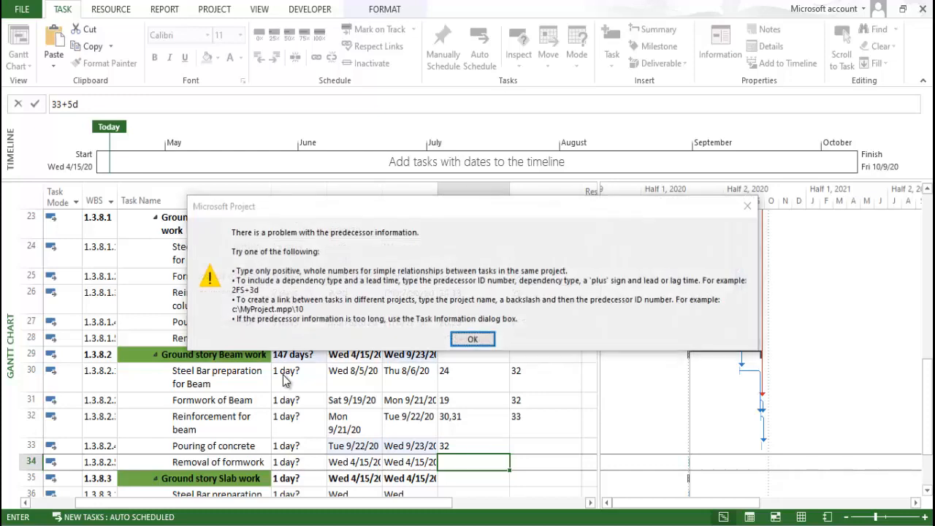
pyautogui.press('Return')
# - Link the ground story beam's Removal of formwork to predecessor 33 with a finish-to-start lag of 5 days
pyautogui.write('33f')
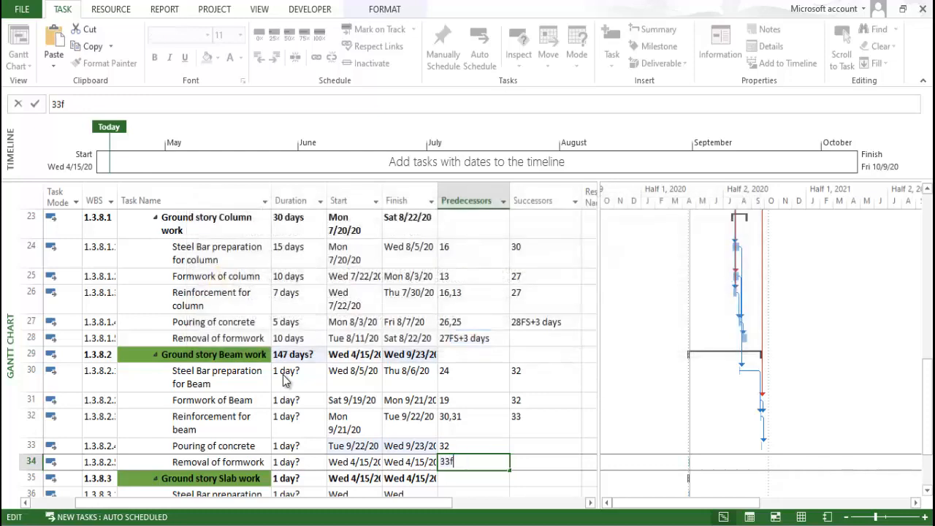
pyautogui.write('s+5')
pyautogui.click(286, 377)
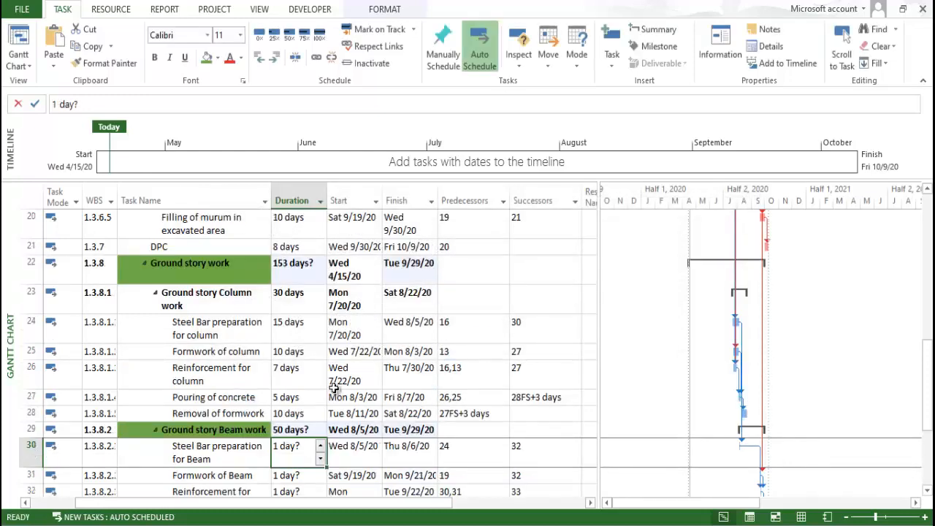
# - Set the duration of Steel Bar preparation for Beam to 15 days
pyautogui.scroll(-1, 334, 387)
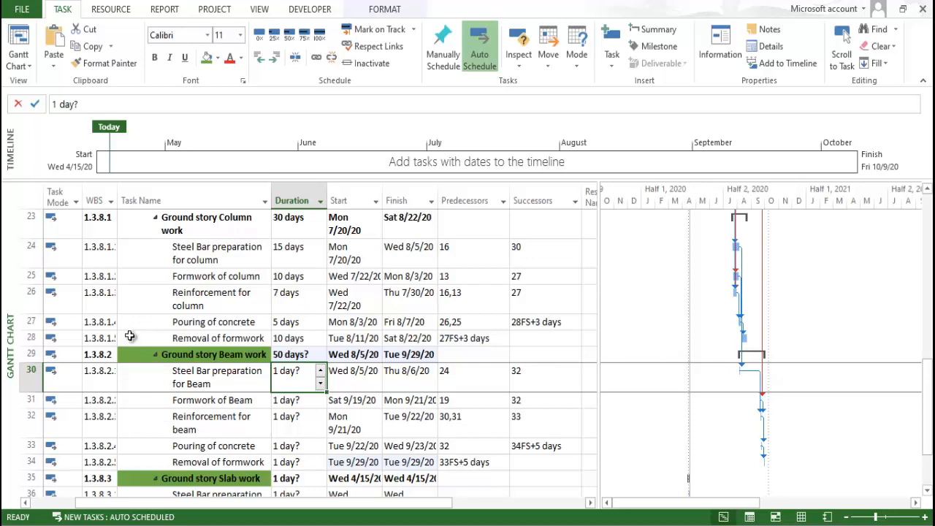
pyautogui.write('15')
pyautogui.press('Return')
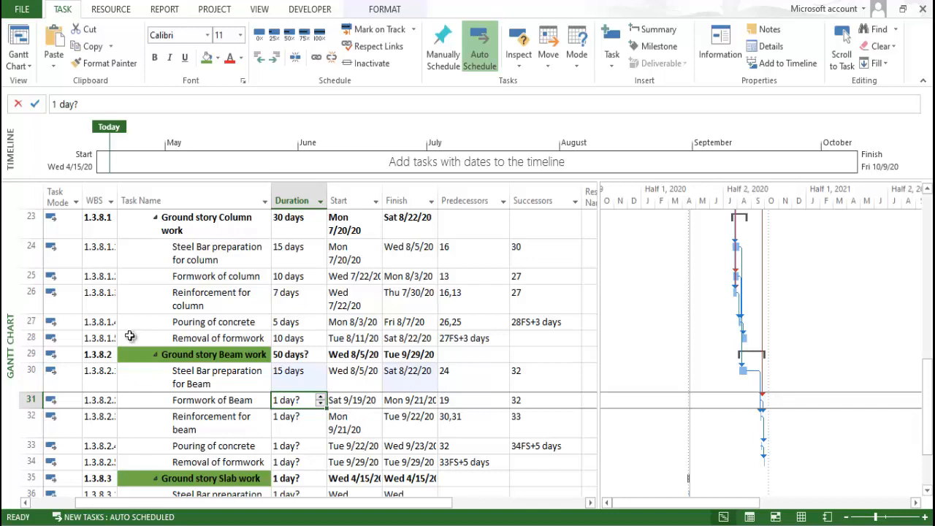
# - Set the durations of Formwork of Beam and Reinforcement for beam to 10 days each
pyautogui.write('10')
pyautogui.press('Return')
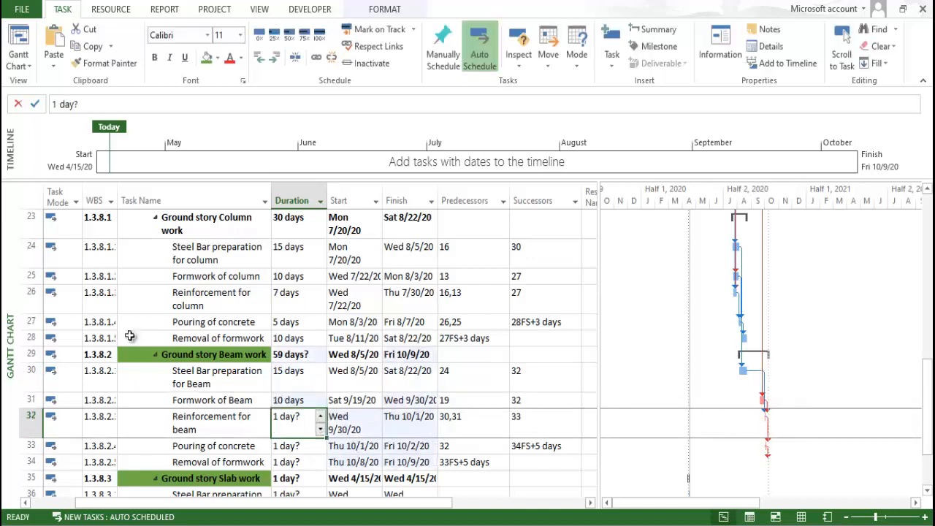
pyautogui.press('Down')
pyautogui.press('Up')
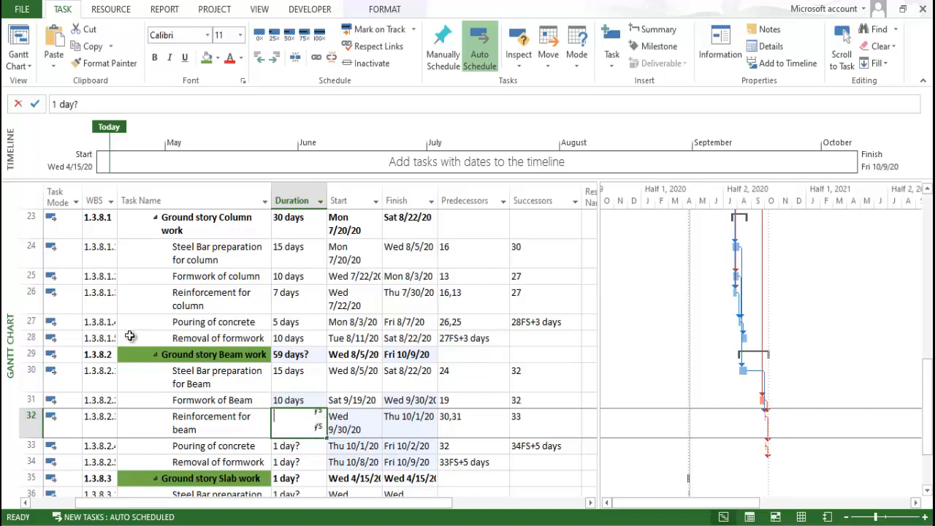
pyautogui.write('10')
pyautogui.press('BackSpace')
pyautogui.press('BackSpace')
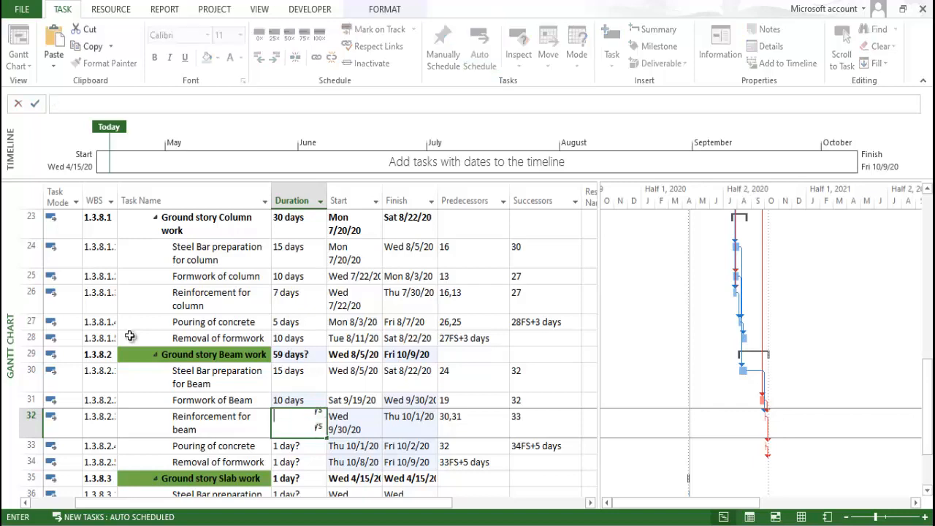
pyautogui.write('10')
pyautogui.press('Return')
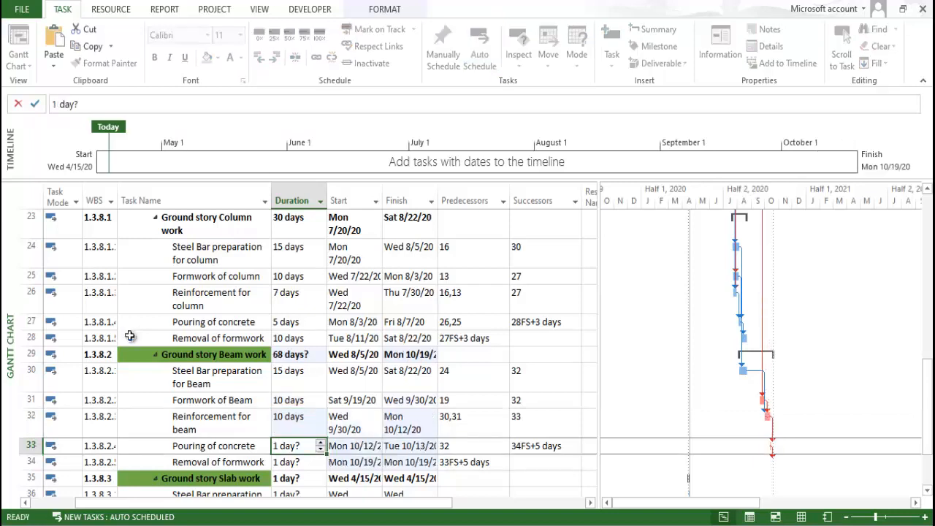
# - Set the ground story beam's Pouring of concrete duration to 5 days and its Removal of formwork duration to 3 days
pyautogui.write('5')
pyautogui.press('Return')
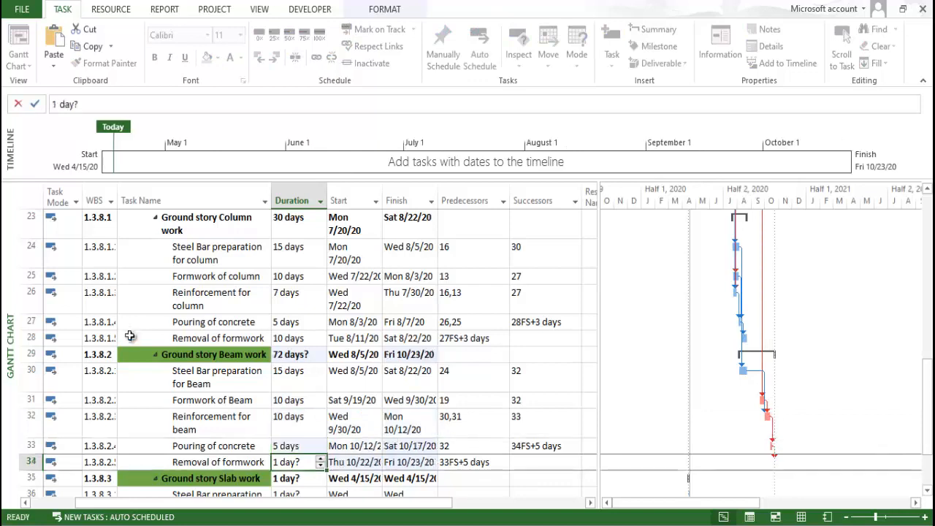
pyautogui.write('5')
pyautogui.press('Return')
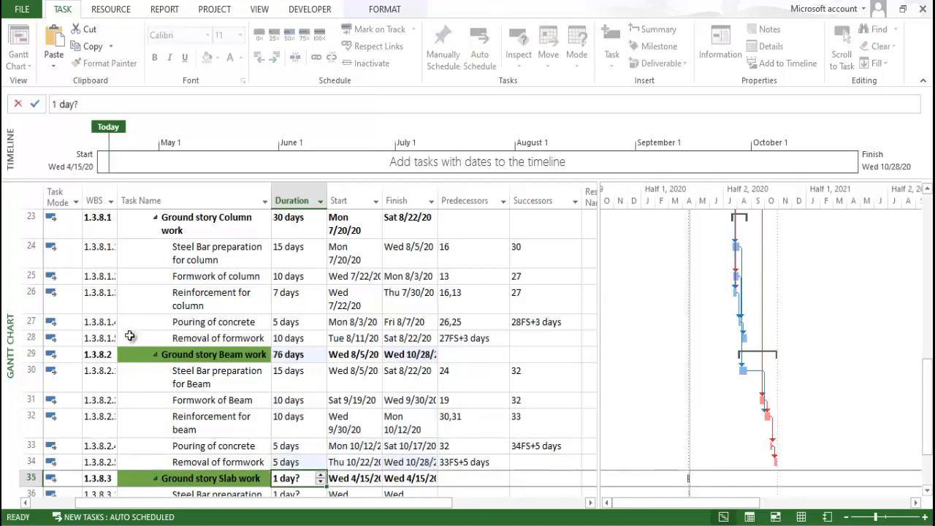
pyautogui.press('Up')
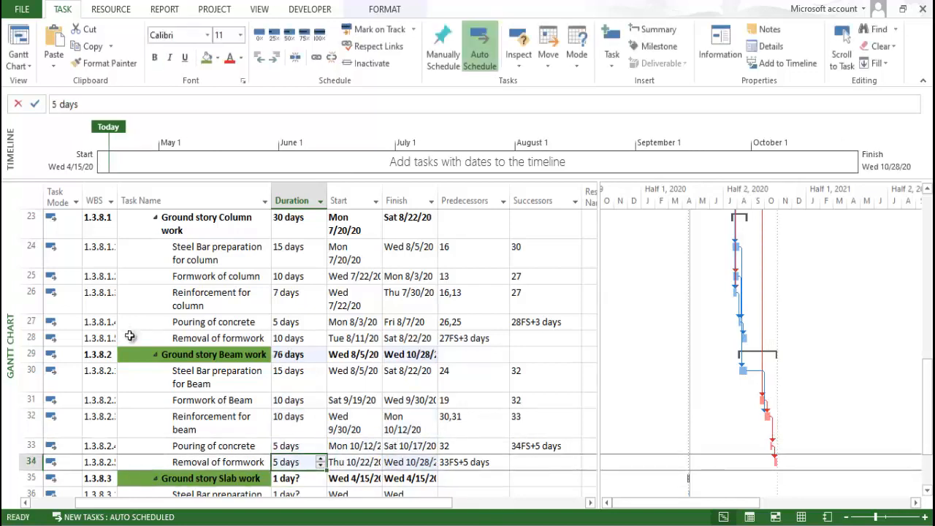
pyautogui.write('3')
pyautogui.press('Return')
pyautogui.press('Up')
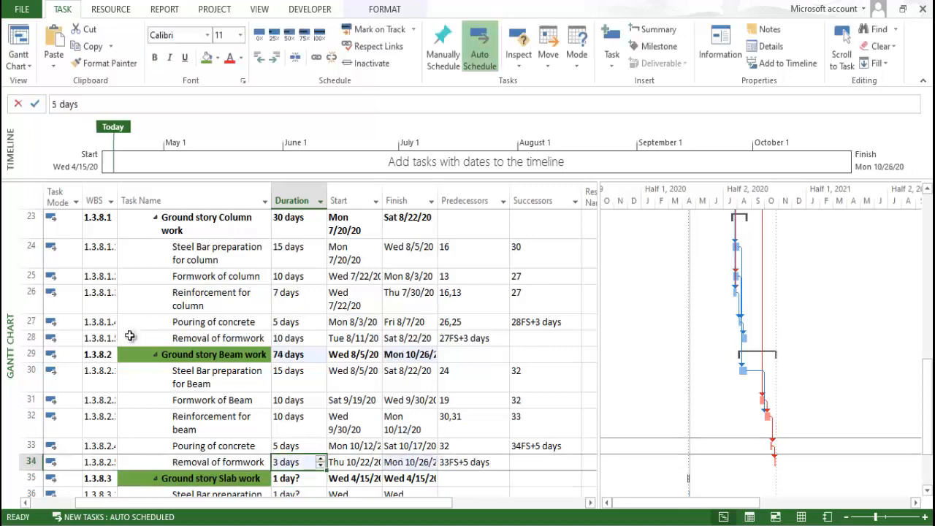
pyautogui.press('Up')
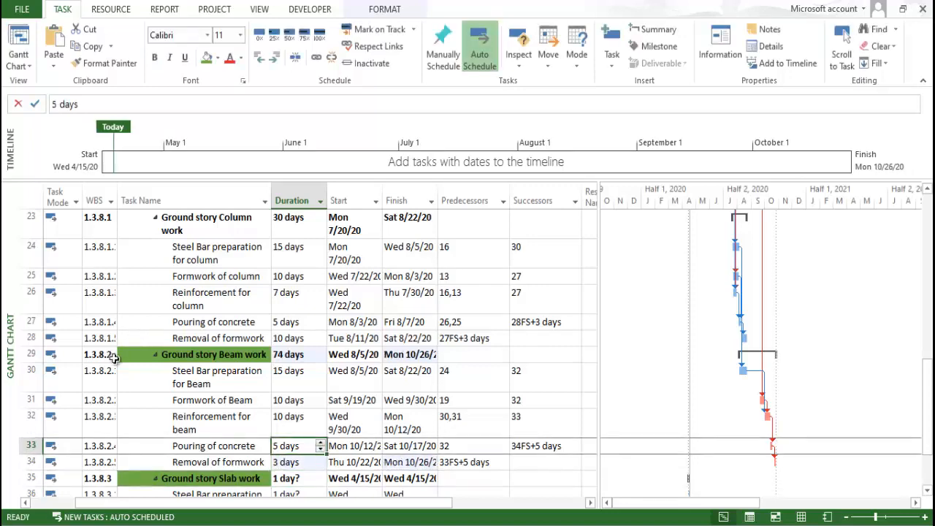
# - Set the predecessor of Steel Bar preparation for Slab to 30 and that of Formwork for slab to 31
pyautogui.scroll(-4, 447, 422)
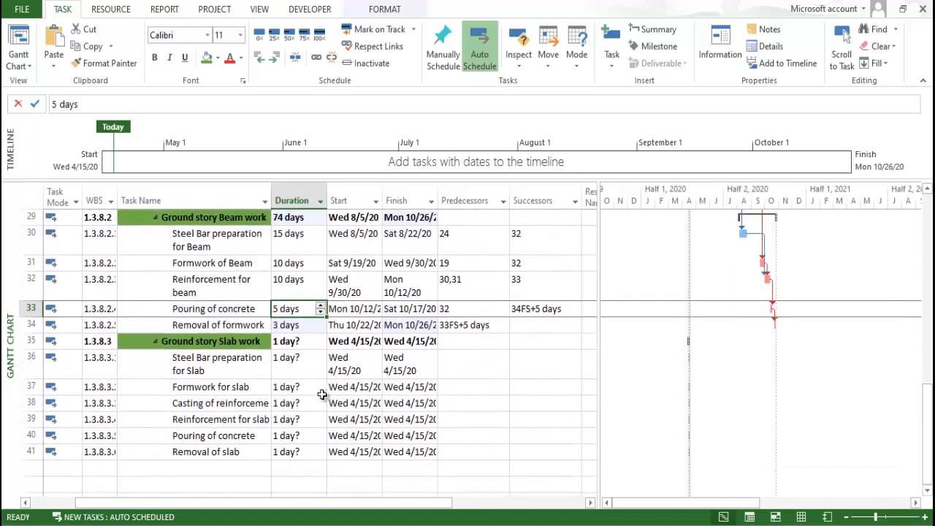
pyautogui.click(340, 364)
pyautogui.click(461, 363)
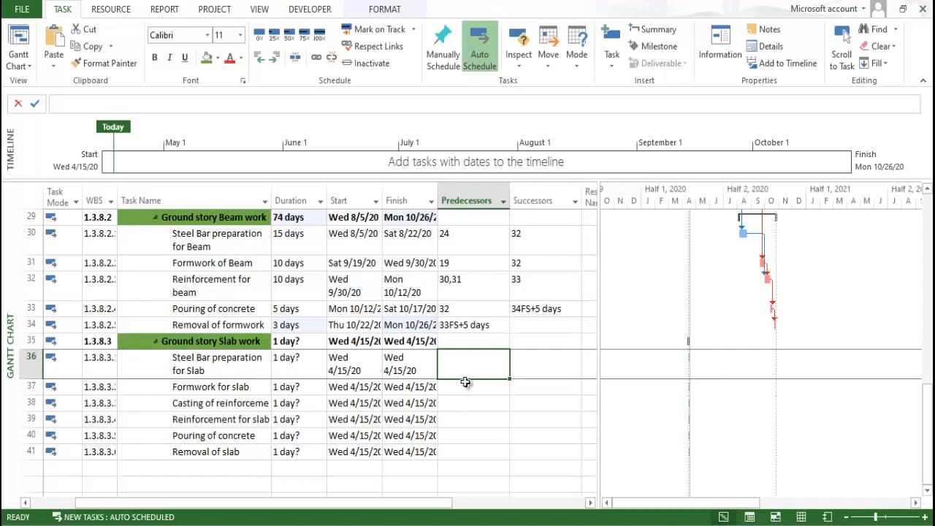
pyautogui.write('30')
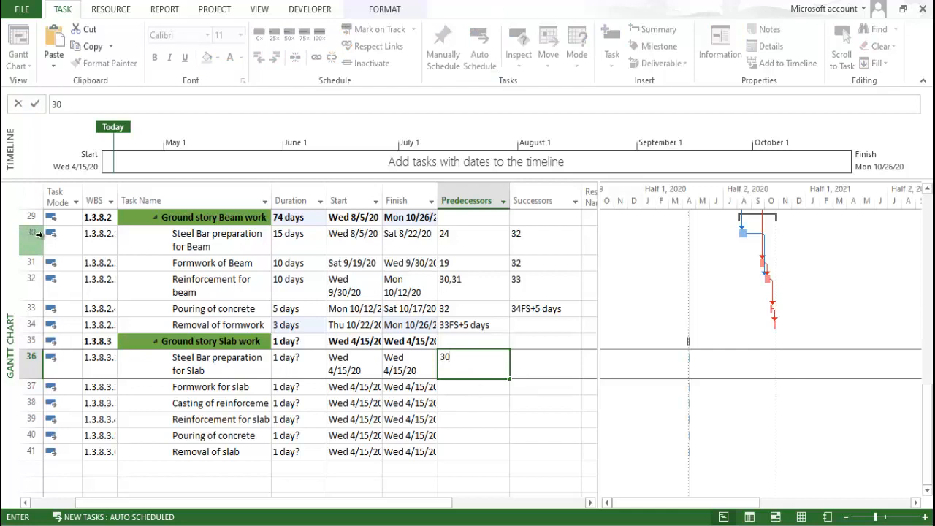
pyautogui.click(497, 422)
pyautogui.click(484, 389)
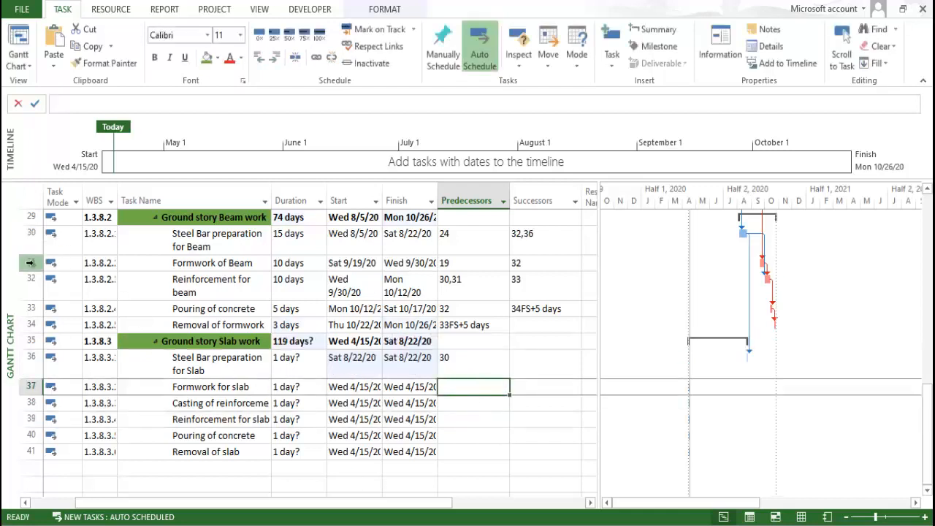
pyautogui.write('31')
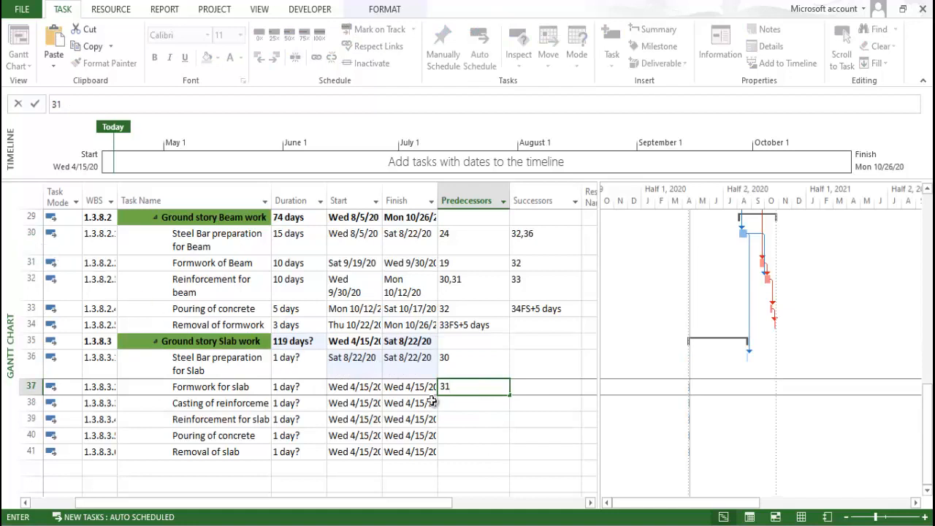
# - Link the slab's Casting of reinforcement subtask to predecessors 36 and 37
pyautogui.click(480, 403)
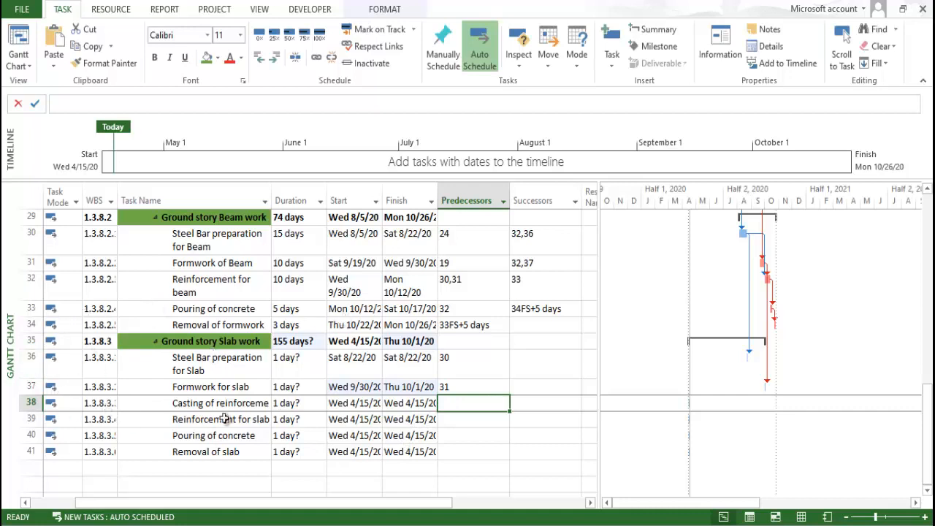
pyautogui.write('36,37')
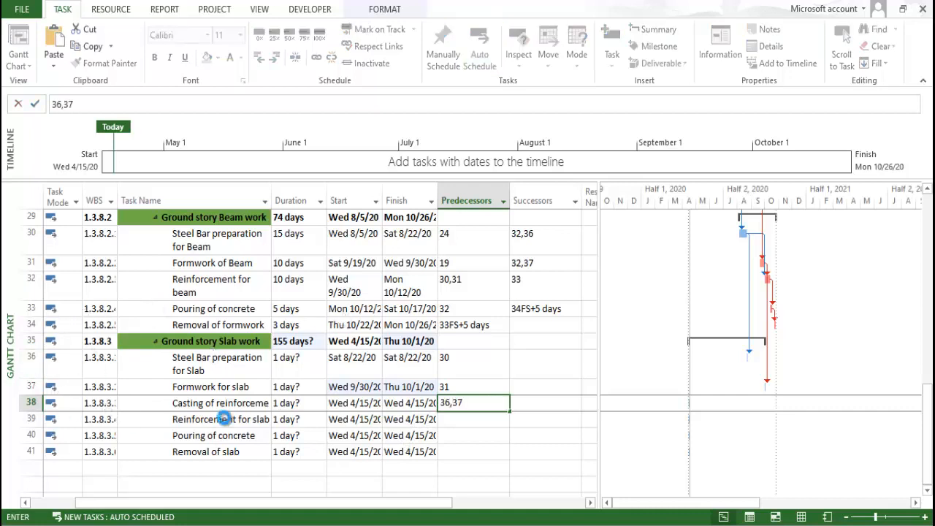
pyautogui.press('Return')
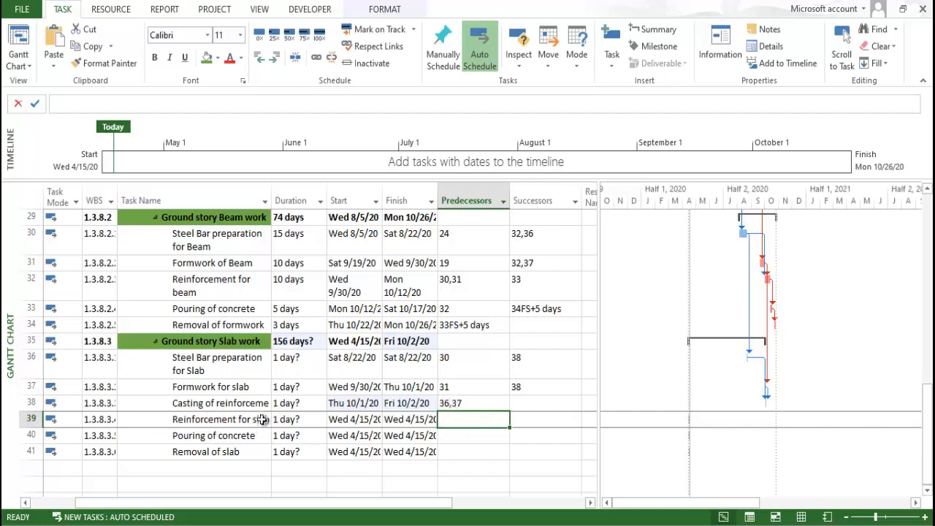
# - Delete the Reinforcement for slab task from the ground story slab work
pyautogui.click(31, 419)
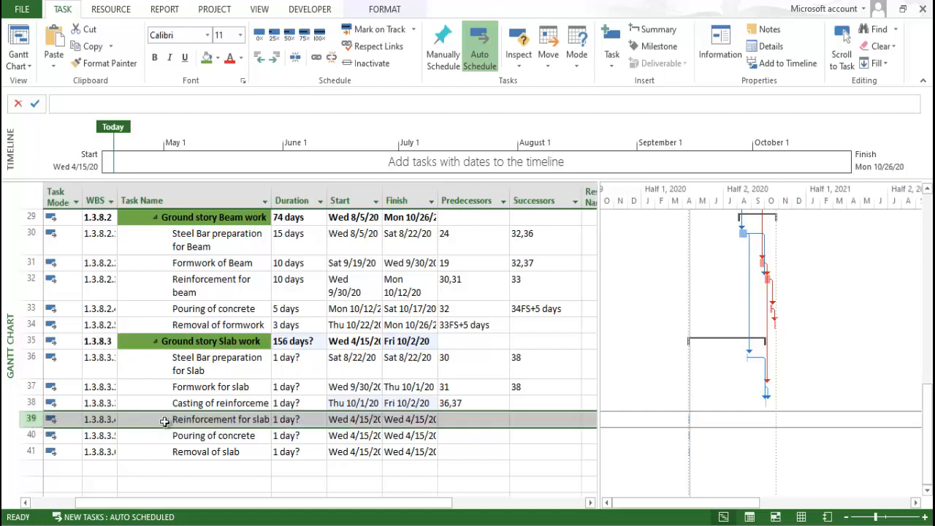
pyautogui.rightClick(26, 418)
pyautogui.click(59, 238)
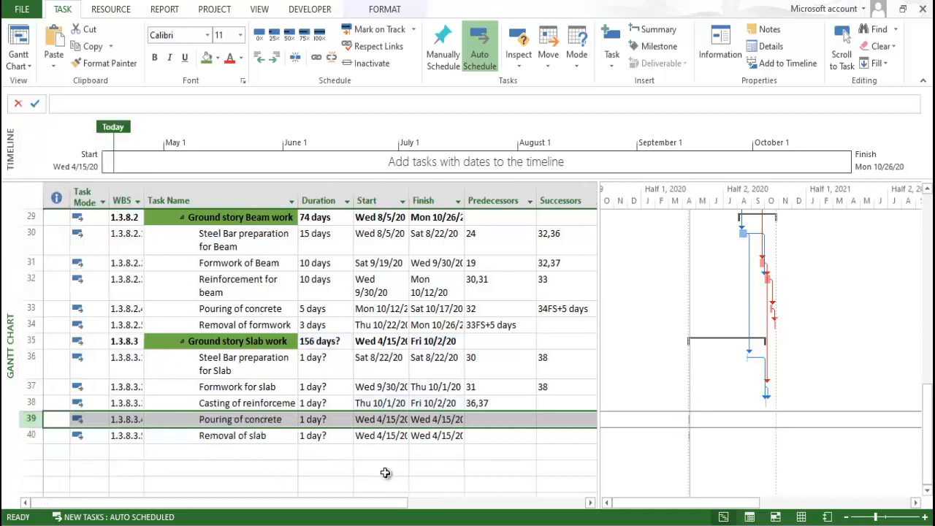
pyautogui.click(384, 470)
# - Set the predecessor of the ground story slab's Pouring of concrete to 38
pyautogui.click(509, 418)
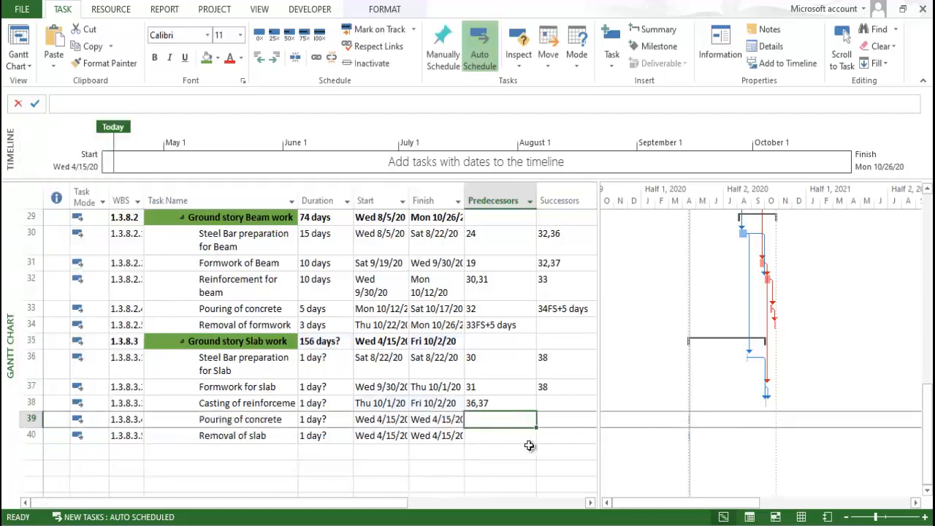
pyautogui.write('38')
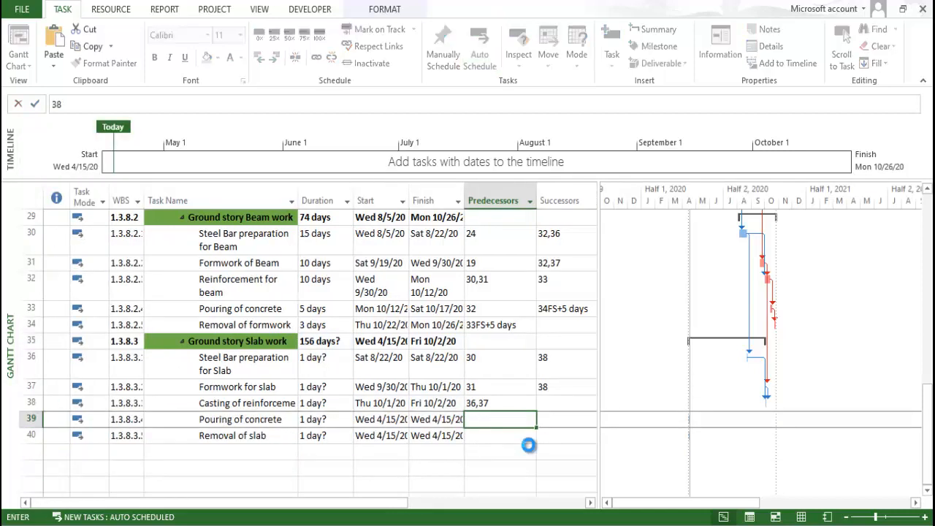
pyautogui.press('Return')
# - Link Removal of slab to predecessor 39 with a finish-to-start lag of 28 days
pyautogui.write('40+28')
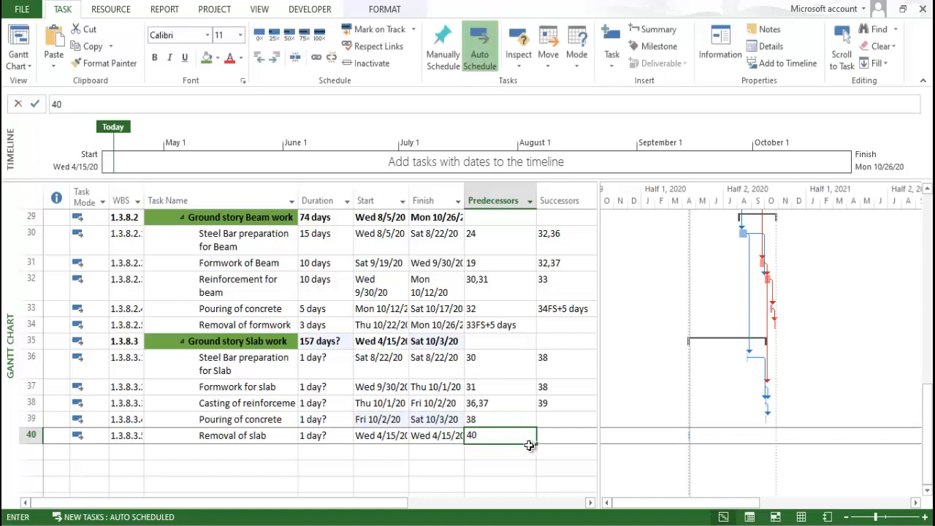
pyautogui.press('BackSpace')
pyautogui.press('BackSpace')
pyautogui.press('BackSpace')
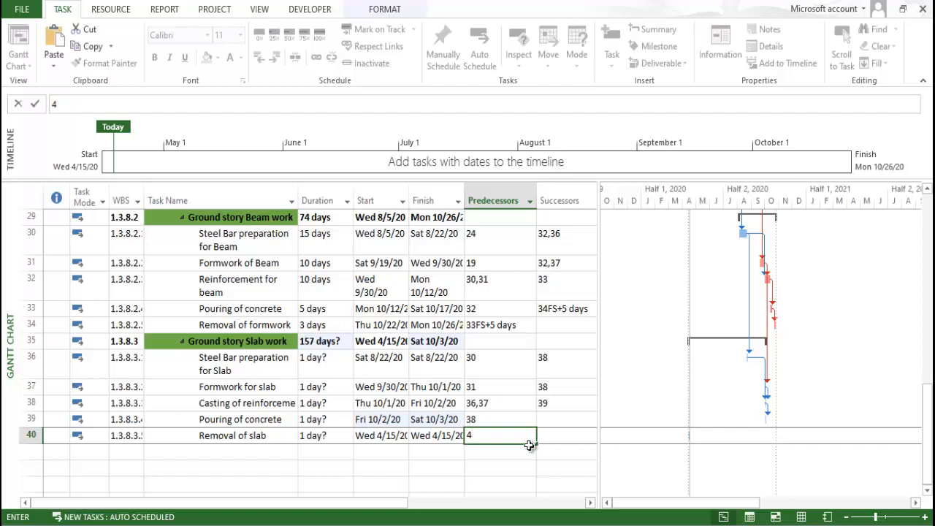
pyautogui.write('36')
pyautogui.write('9')
pyautogui.write('fs+28')
pyautogui.write('d')
pyautogui.press('Return')
pyautogui.click(553, 437)
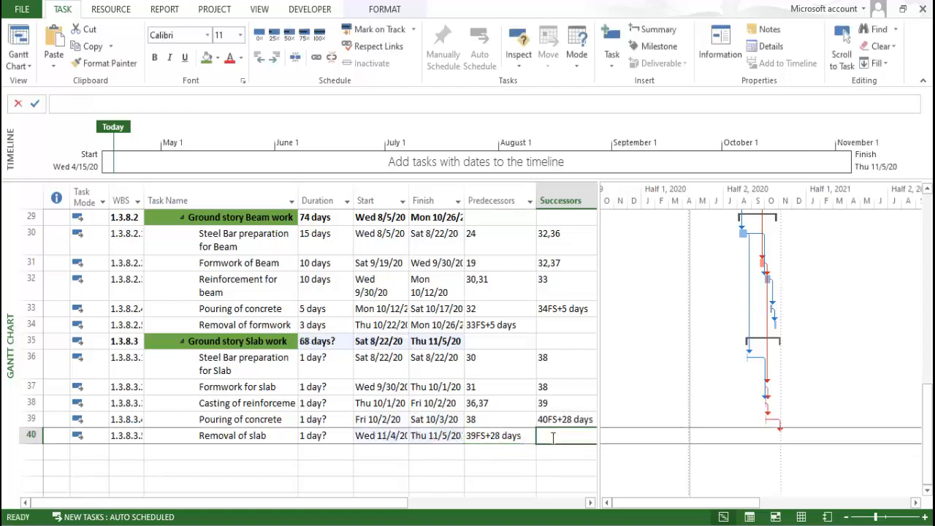
# - Set the durations of Steel Bar preparation for Slab and Formwork for slab to 15 days each
pyautogui.click(319, 438)
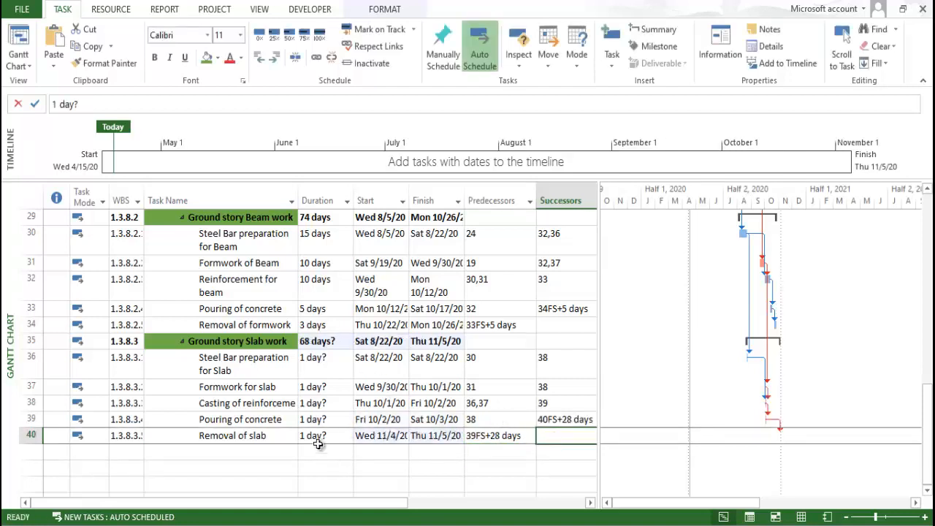
pyautogui.click(322, 376)
pyautogui.press('Down')
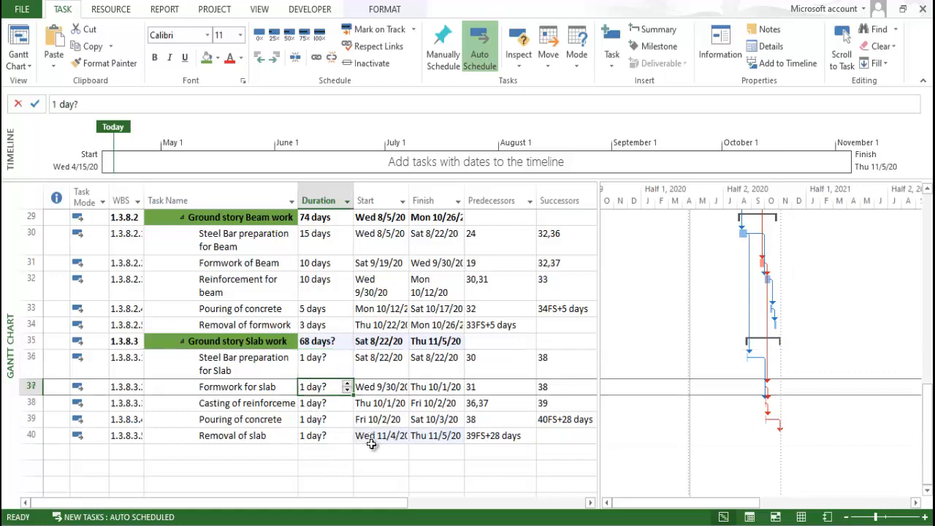
pyautogui.press('Up')
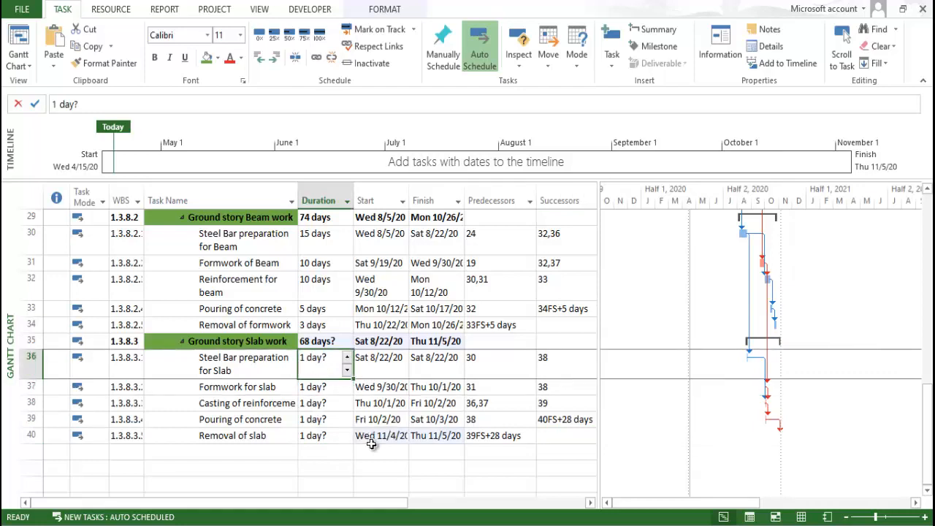
pyautogui.write('15')
pyautogui.press('Return')
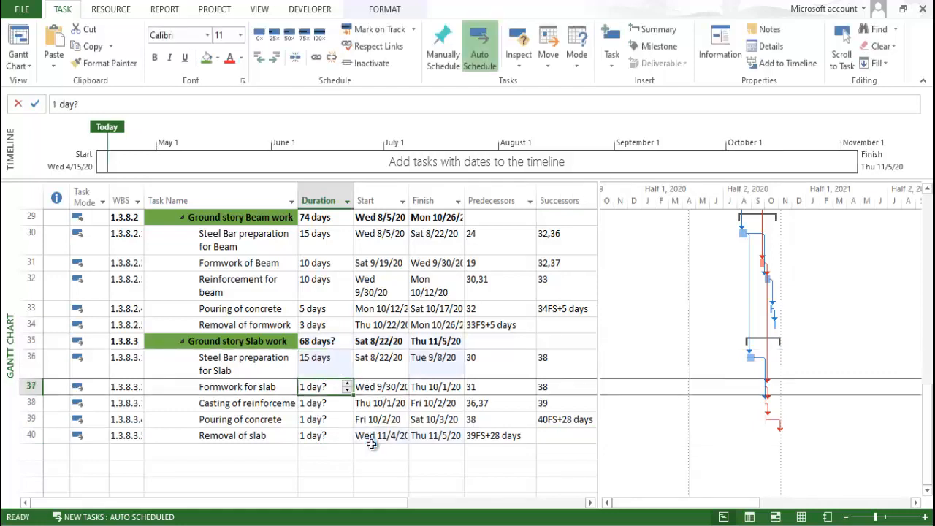
pyautogui.write('15')
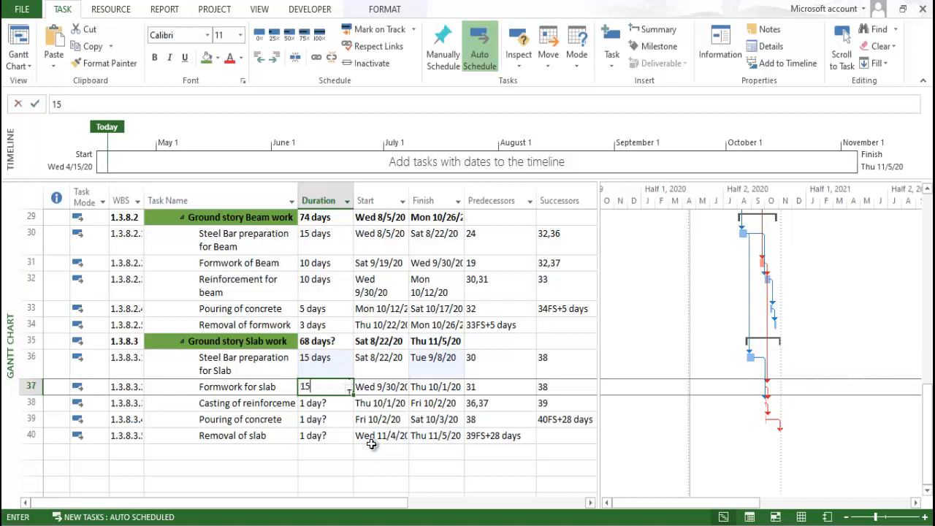
pyautogui.press('Return')
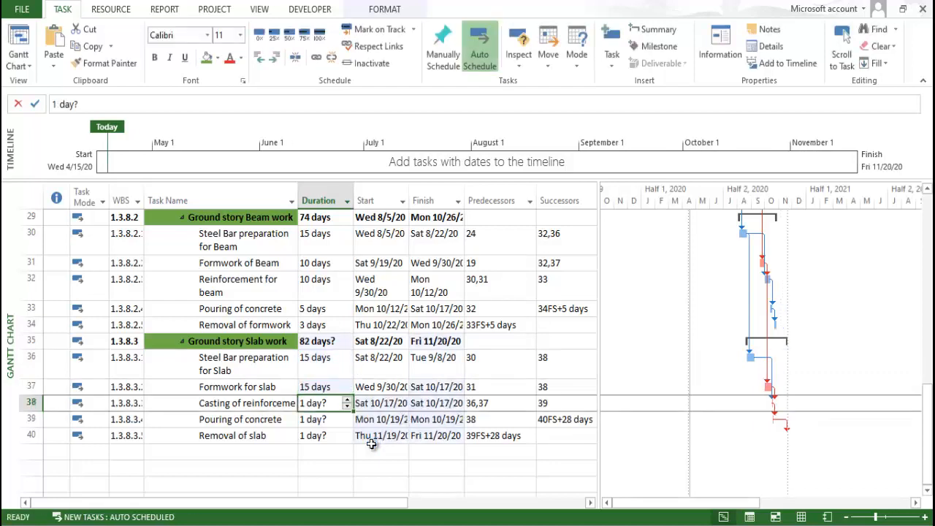
# - Set the slab's Casting of reinforcement duration to 10 days and its Pouring of concrete duration to 5 days
pyautogui.write('10')
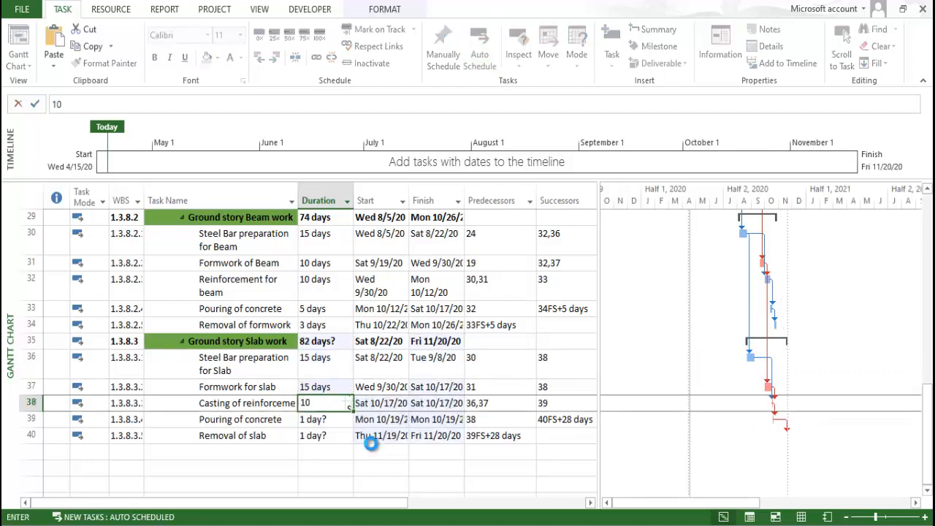
pyautogui.press('Return')
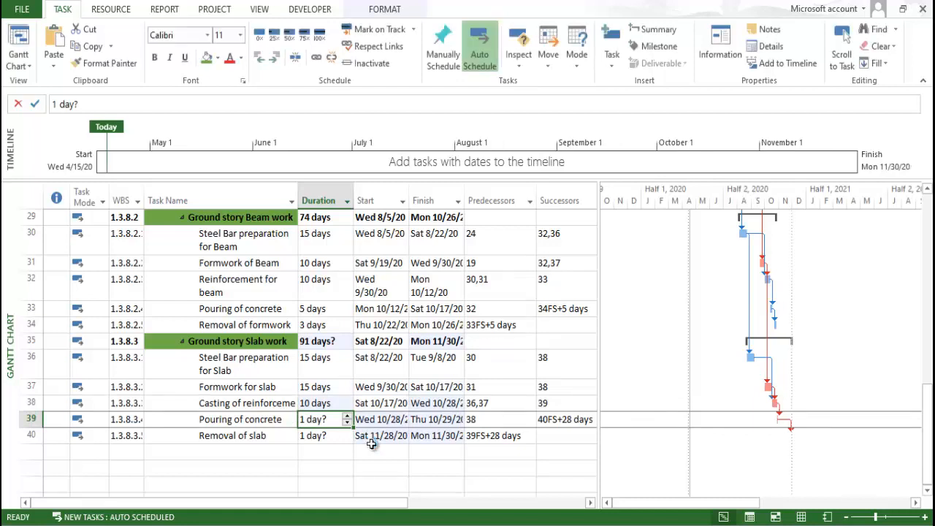
pyautogui.write('5')
pyautogui.press('Return')
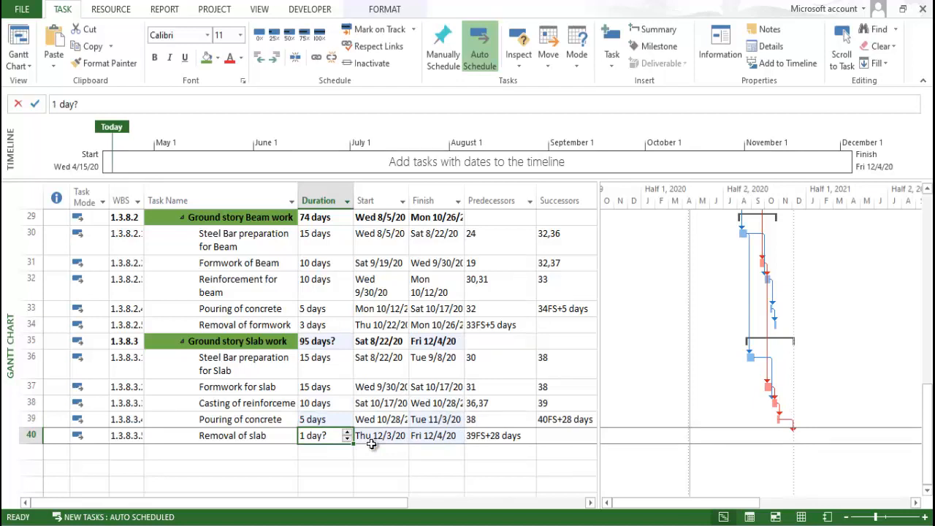
# - Set the duration of Removal of slab to 10 days
pyautogui.write('01')
pyautogui.press('BackSpace')
pyautogui.press('BackSpace')
pyautogui.write('10')
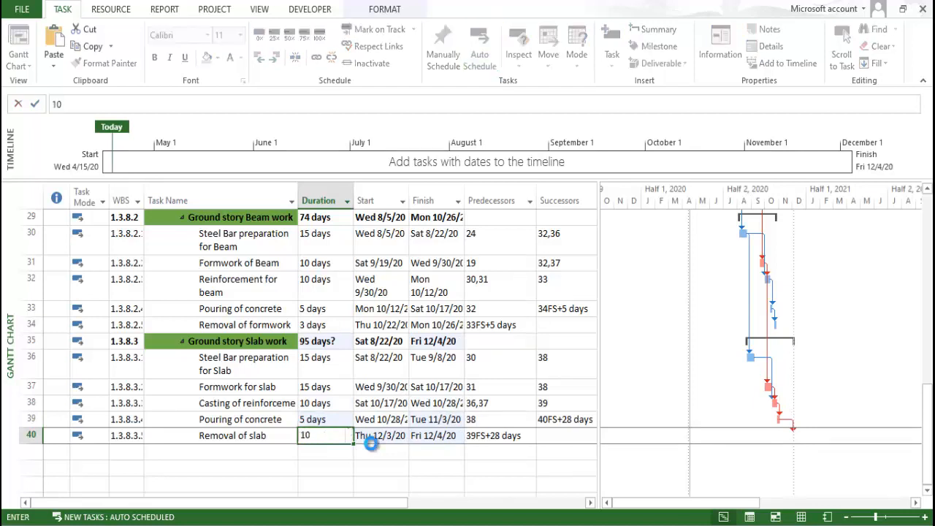
pyautogui.press('Return')
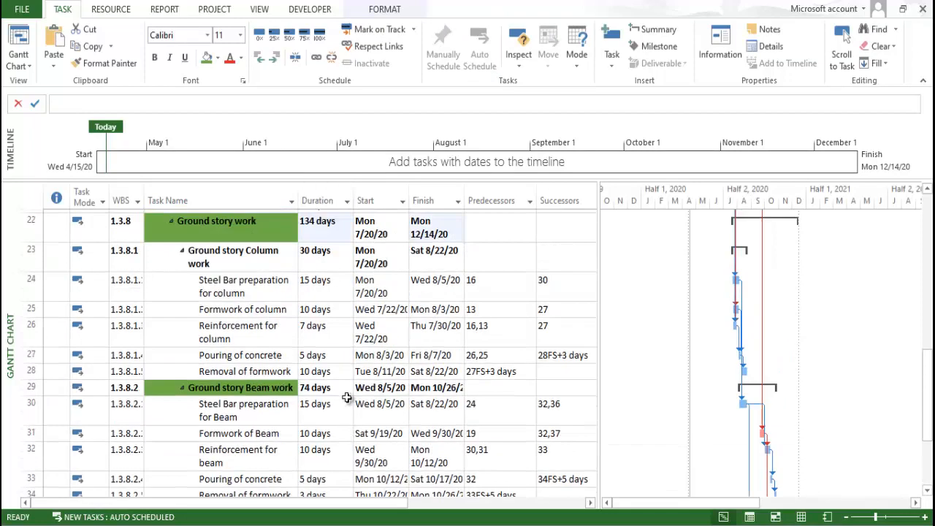
# - Enlarge the Gantt chart's timescale and widen the chart area to examine the ground story task bars and links
pyautogui.scroll(9, 331, 432)
pyautogui.scroll(-4, 331, 433)
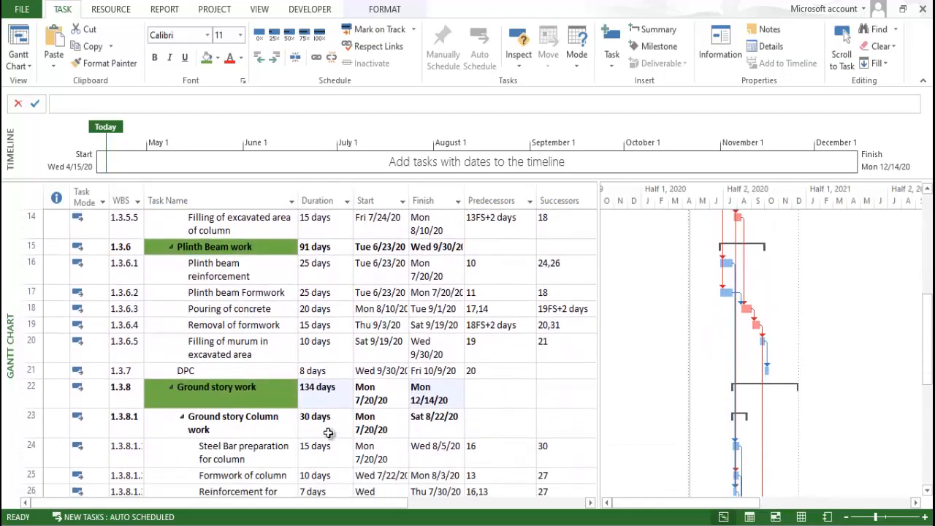
pyautogui.click(325, 399)
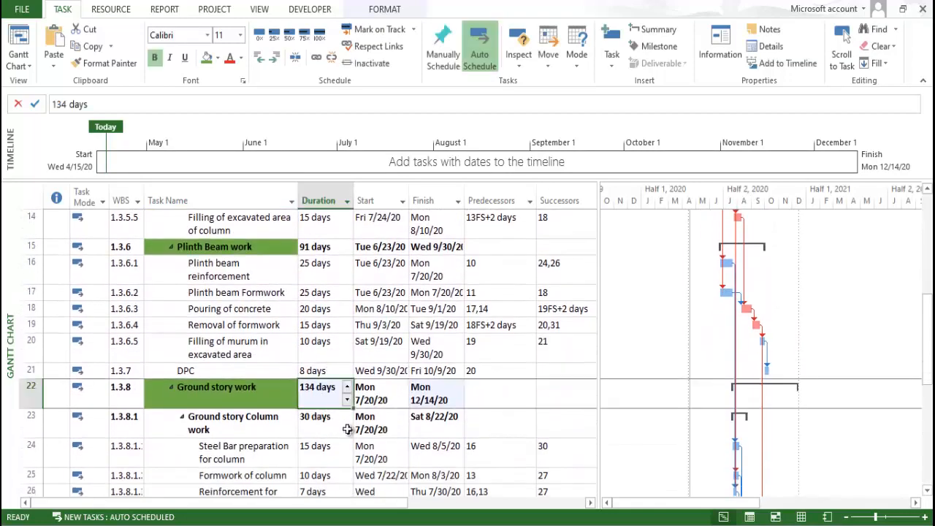
pyautogui.scroll(-1, 345, 431)
pyautogui.scroll(-2, 379, 457)
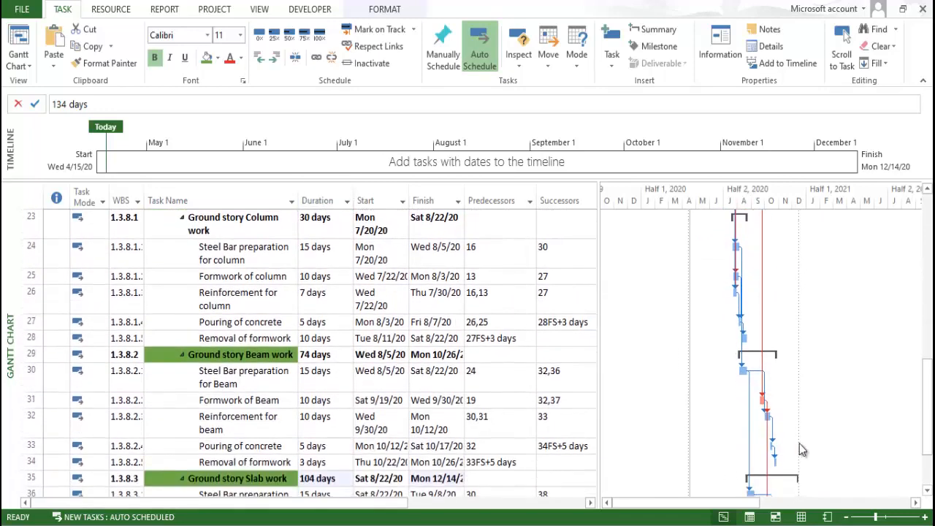
pyautogui.keyDown('ctrl'); pyautogui.scroll(3, 800, 432); pyautogui.keyUp('ctrl')
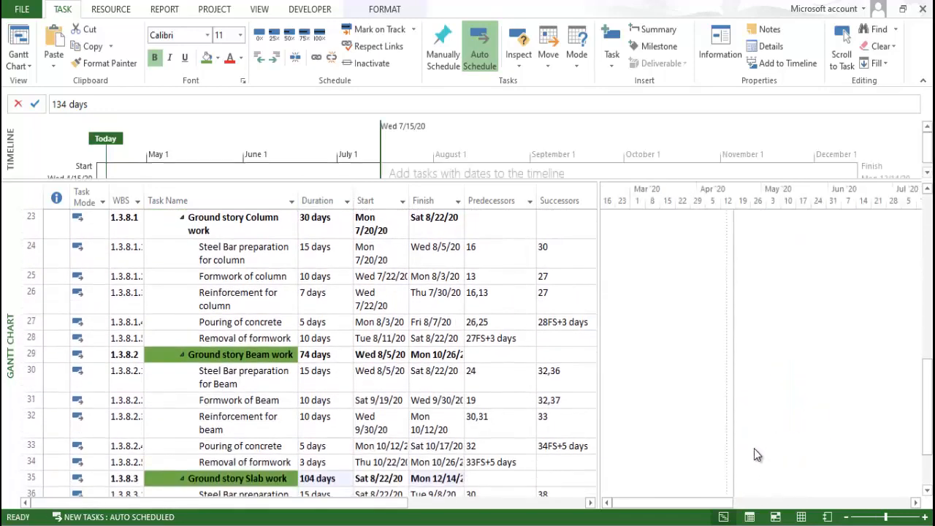
pyautogui.moveTo(674, 502); pyautogui.dragTo(611, 502)
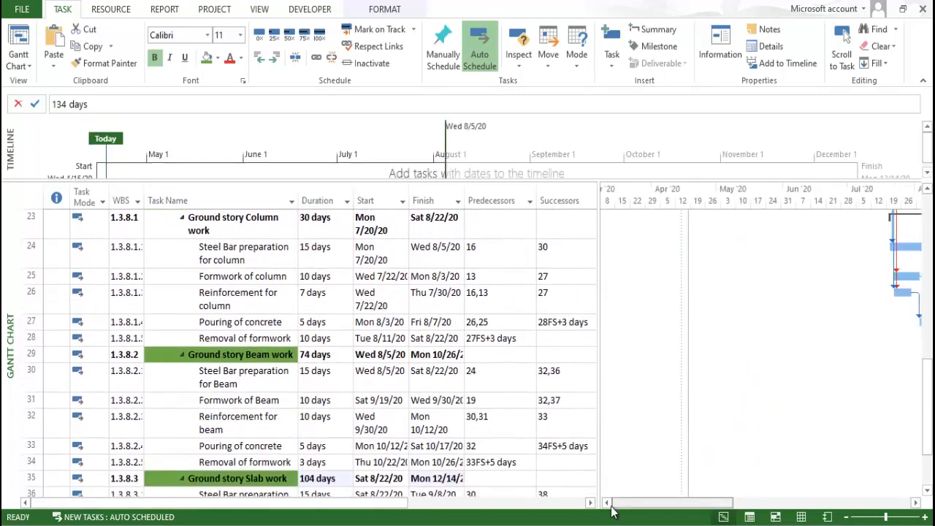
pyautogui.click(915, 502)
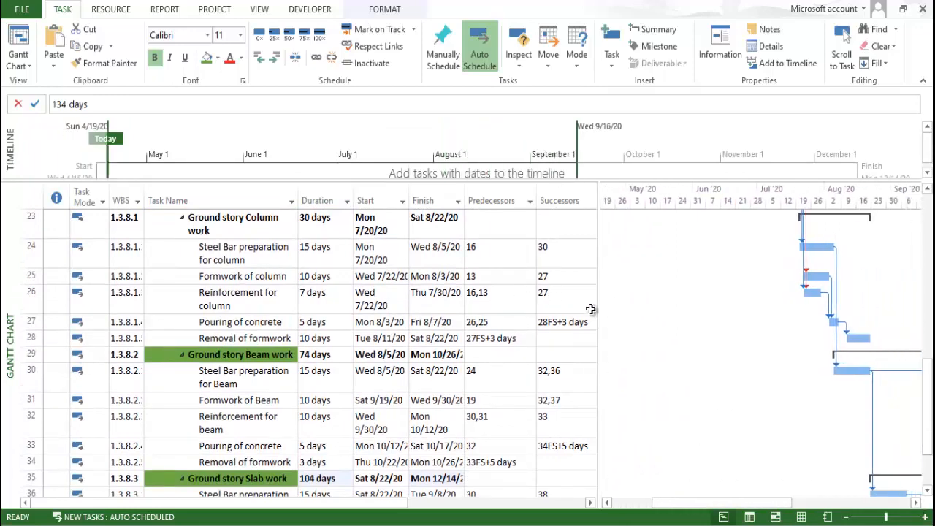
pyautogui.moveTo(602, 313); pyautogui.dragTo(358, 321)
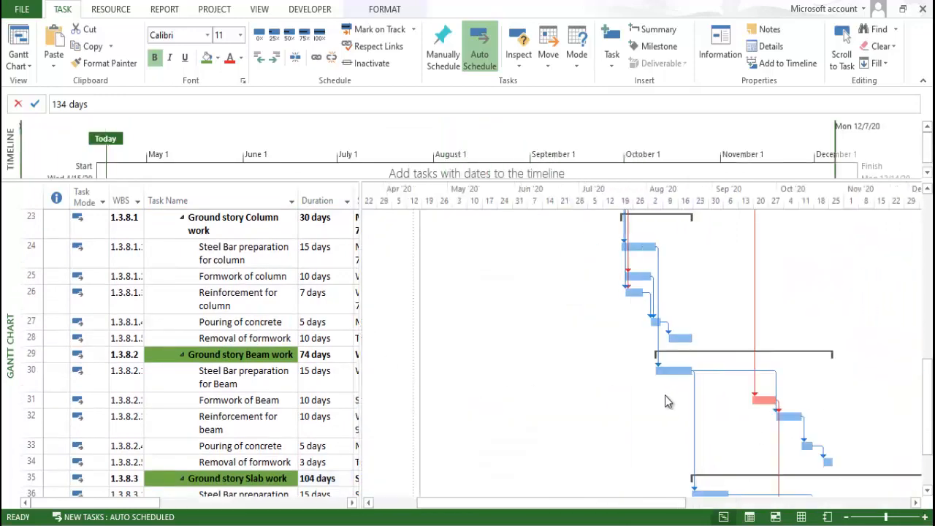
pyautogui.scroll(8, 665, 398)
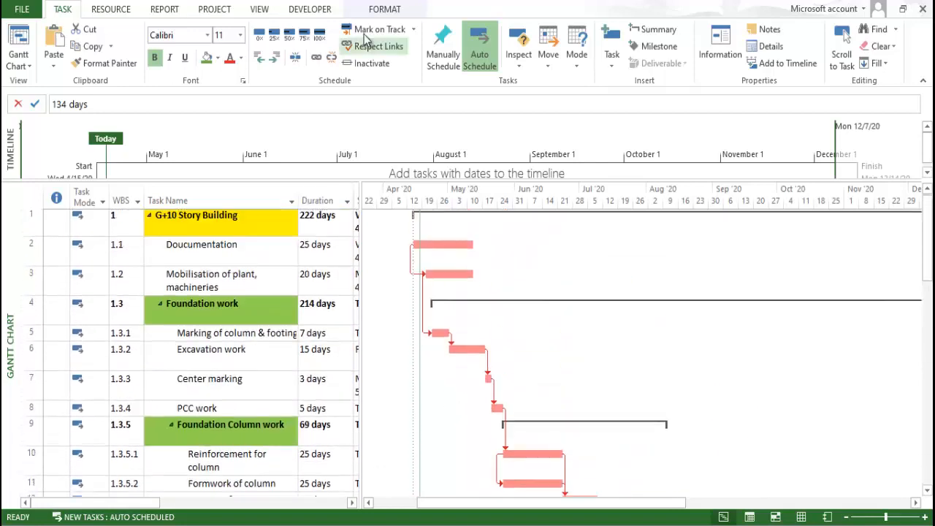
# - Switch the critical tasks highlighting of the Gantt chart off and back on
pyautogui.click(384, 9)
pyautogui.click(262, 30)
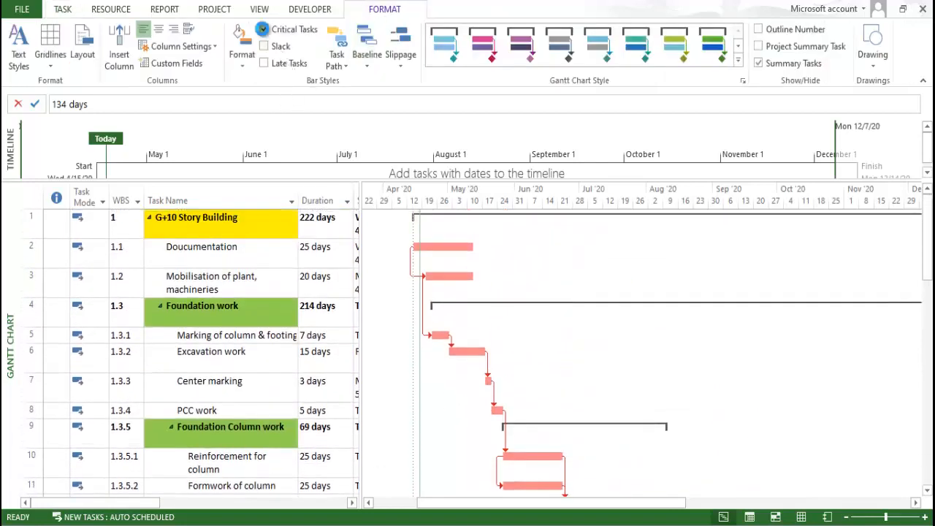
pyautogui.click(263, 29)
pyautogui.click(268, 30)
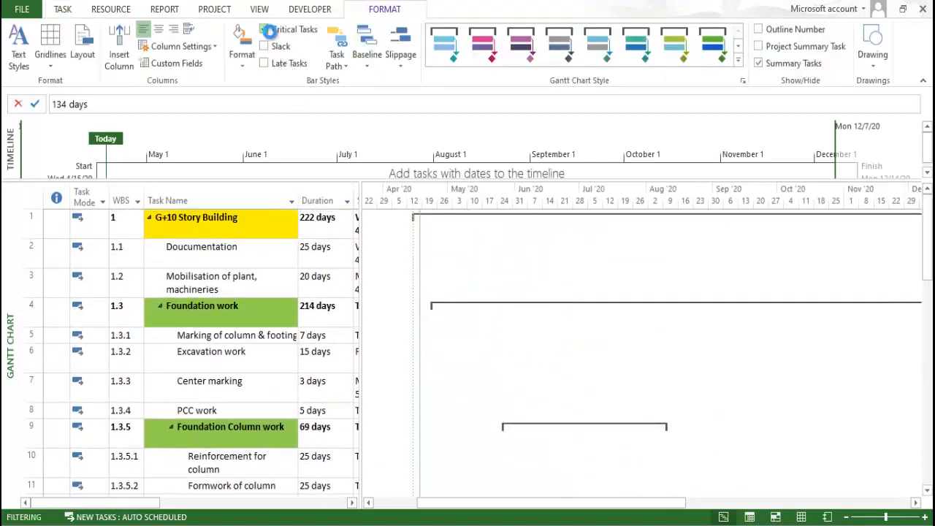
# - Examine the critical tasks across the Gantt chart and widen the task table to show the columns through Successors
pyautogui.scroll(-9, 563, 346)
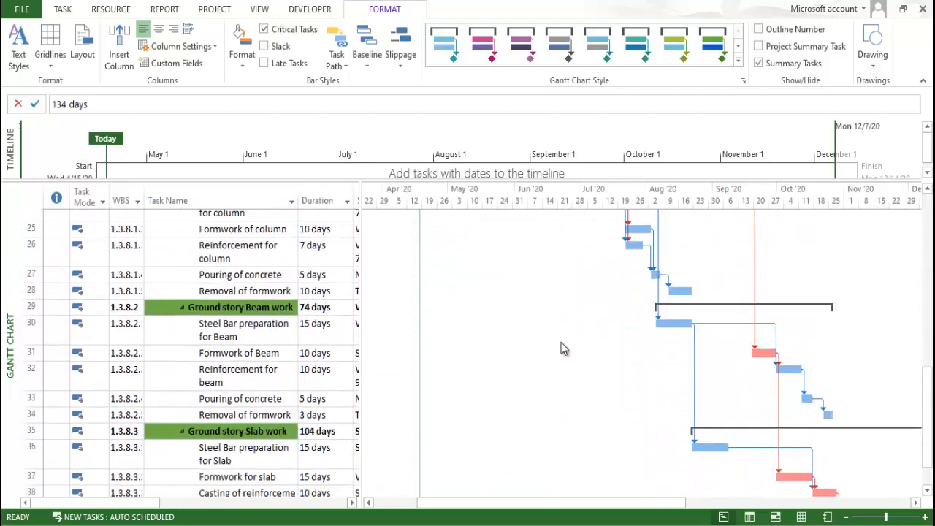
pyautogui.scroll(-3, 561, 348)
pyautogui.scroll(3, 626, 355)
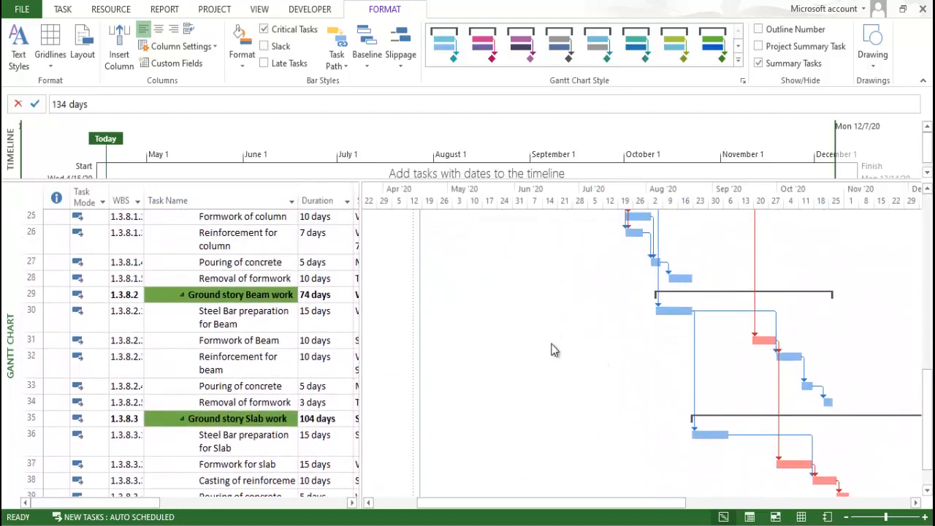
pyautogui.scroll(4, 553, 350)
pyautogui.scroll(3, 474, 323)
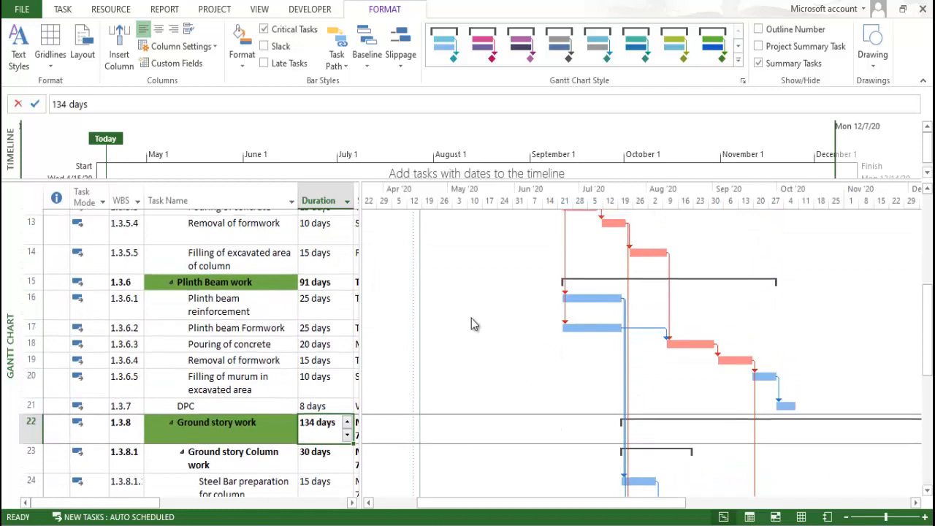
pyautogui.scroll(3, 473, 323)
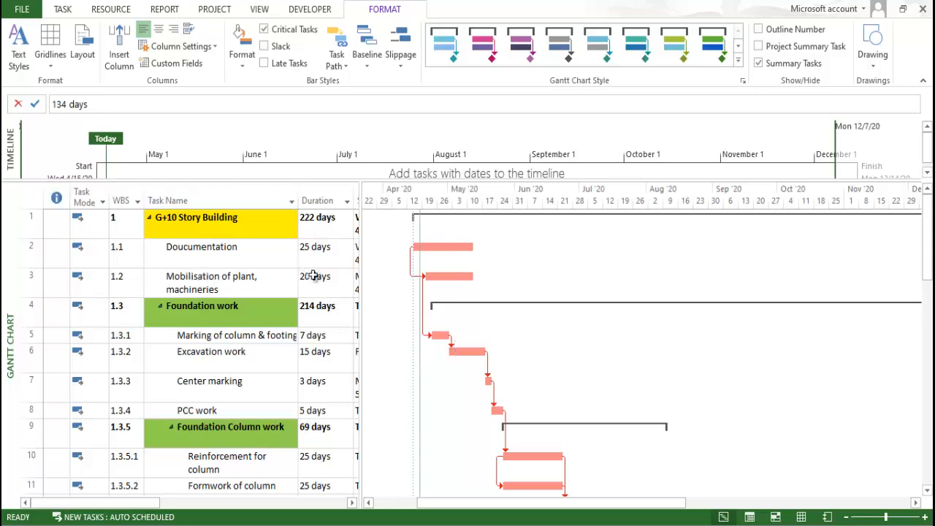
pyautogui.moveTo(359, 277); pyautogui.dragTo(619, 280)
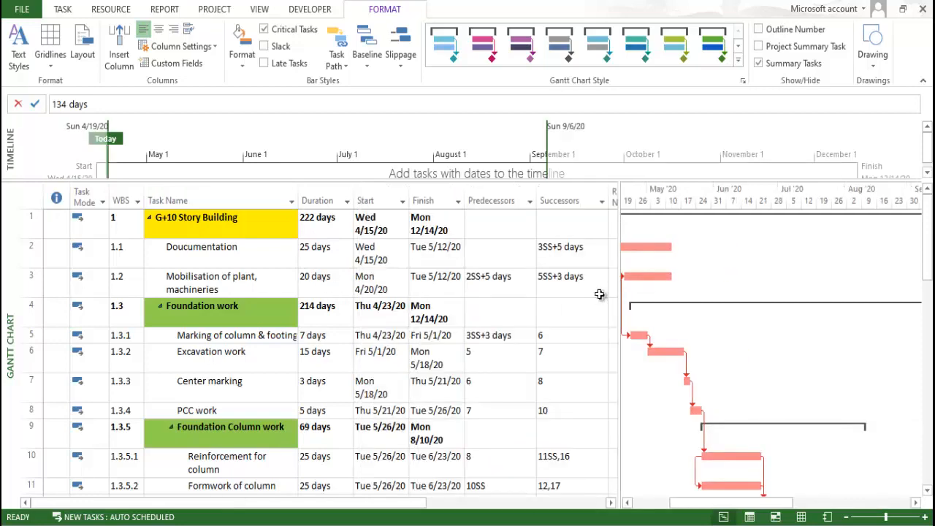
pyautogui.scroll(-1, 748, 360)
pyautogui.scroll(-1, 748, 360)
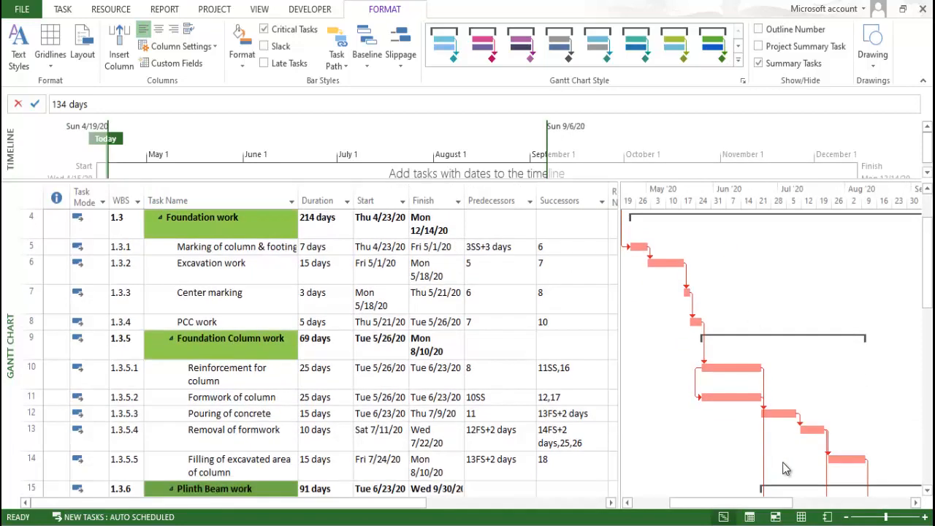
pyautogui.moveTo(784, 502); pyautogui.dragTo(692, 477)
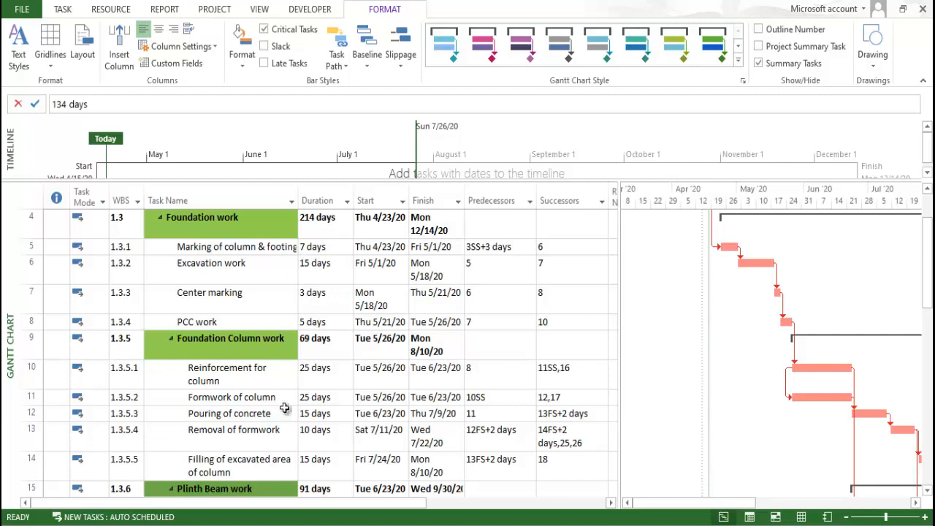
# - Review the whole task list, from the ground story beam and slab subtasks back to the project summary task
pyautogui.scroll(3, 166, 361)
pyautogui.scroll(-15, 209, 284)
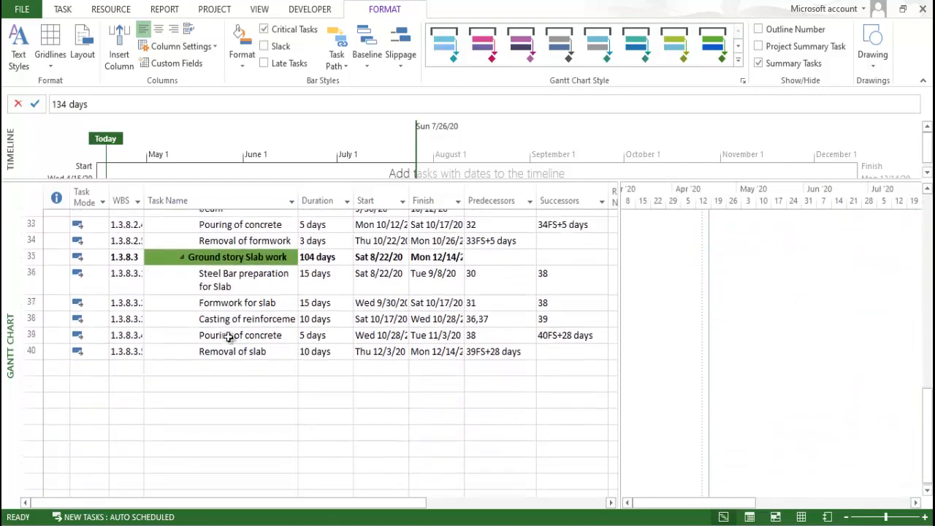
pyautogui.click(245, 360)
pyautogui.scroll(5, 245, 361)
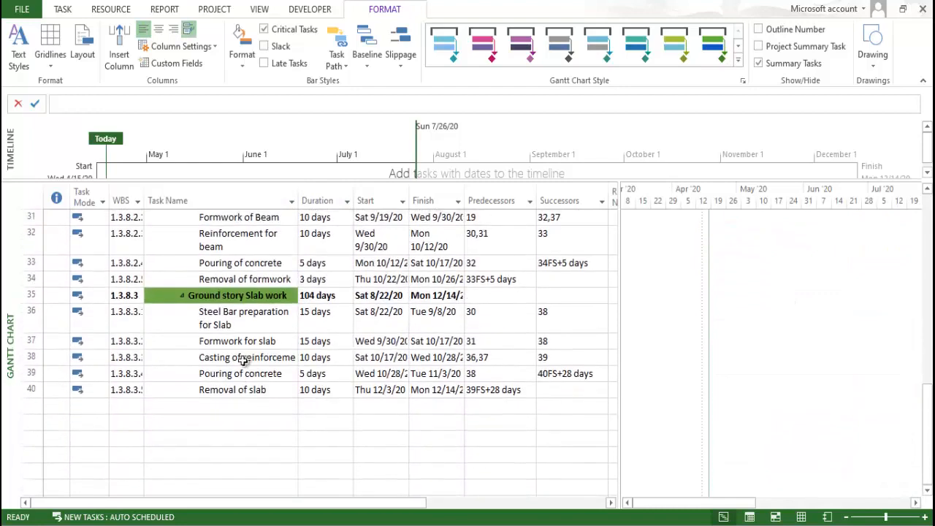
pyautogui.click(241, 360)
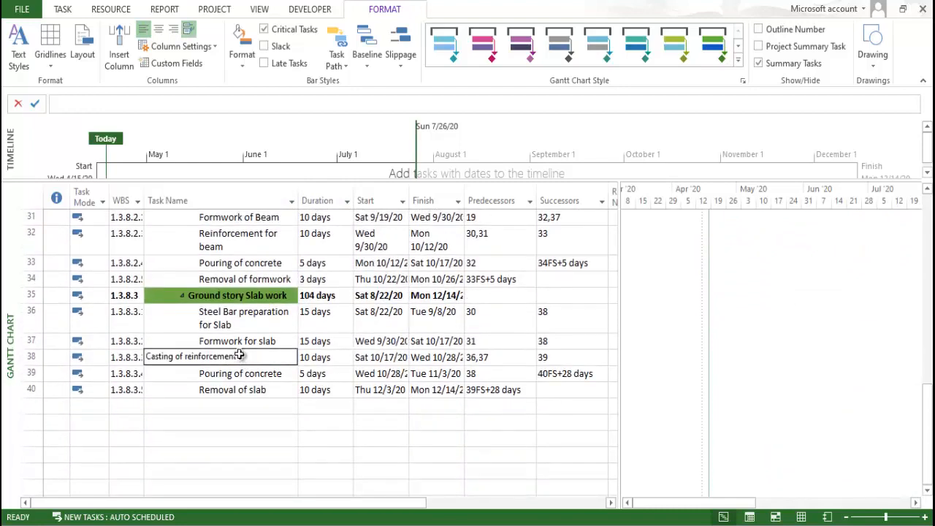
pyautogui.click(263, 407)
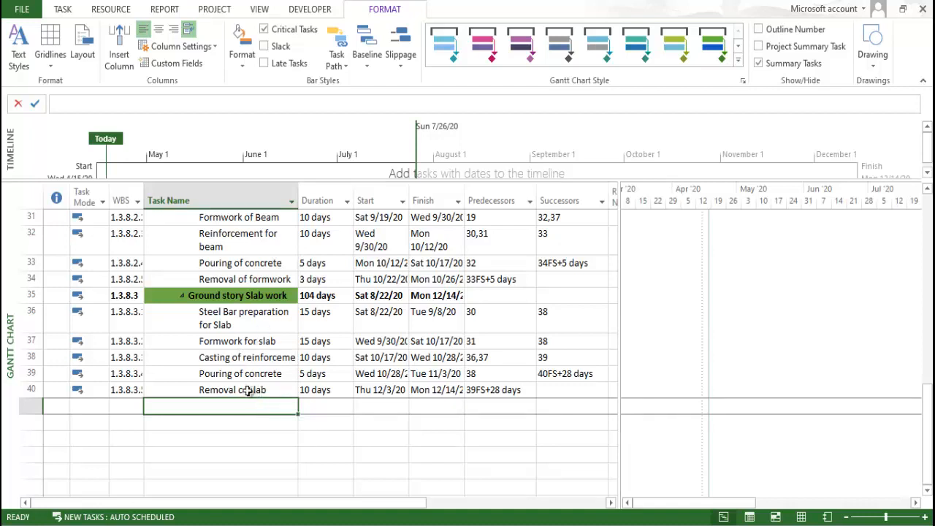
pyautogui.scroll(1, 321, 438)
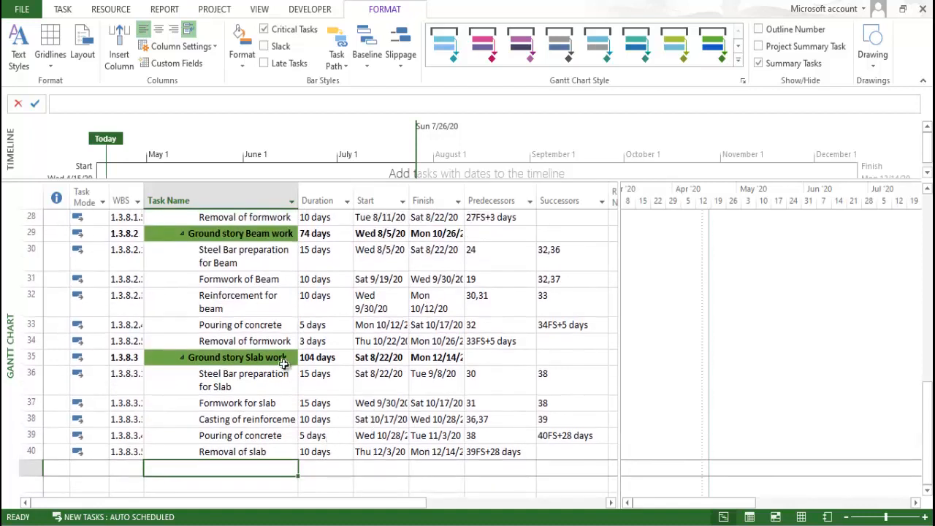
pyautogui.scroll(10, 262, 453)
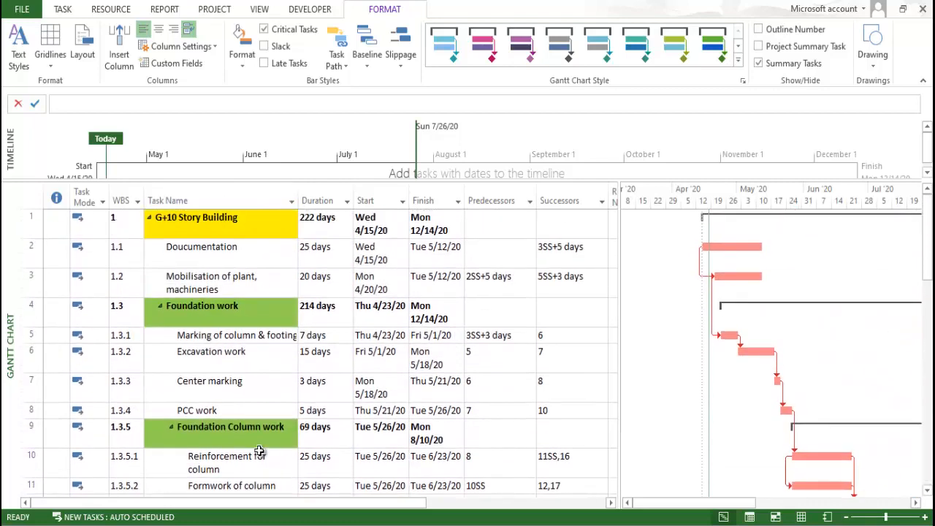
# - Rename the top-level summary task as G+1 Story Building
pyautogui.click(195, 233)
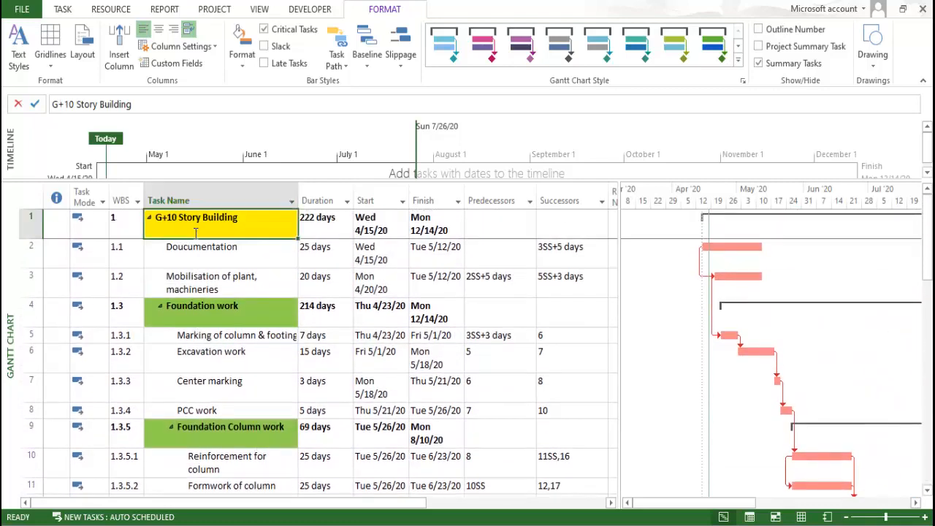
pyautogui.click(74, 105)
pyautogui.press('BackSpace')
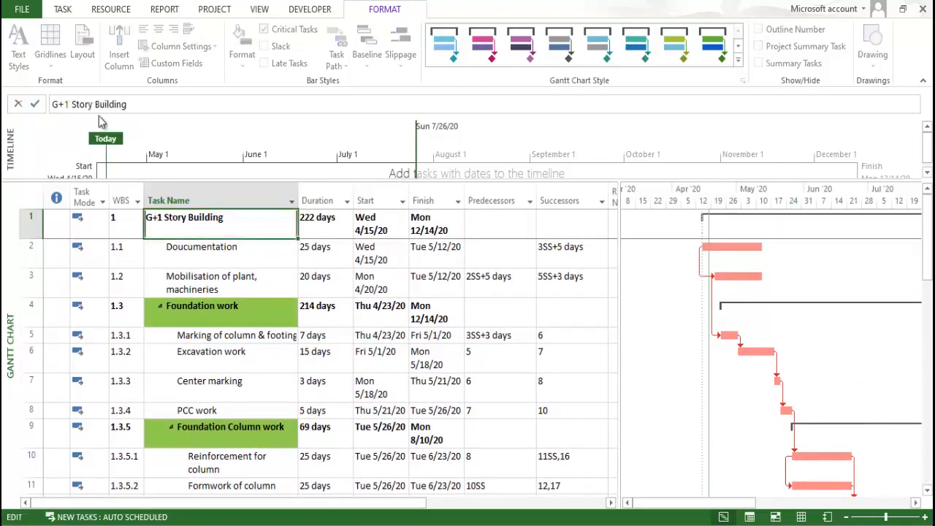
pyautogui.click(256, 293)
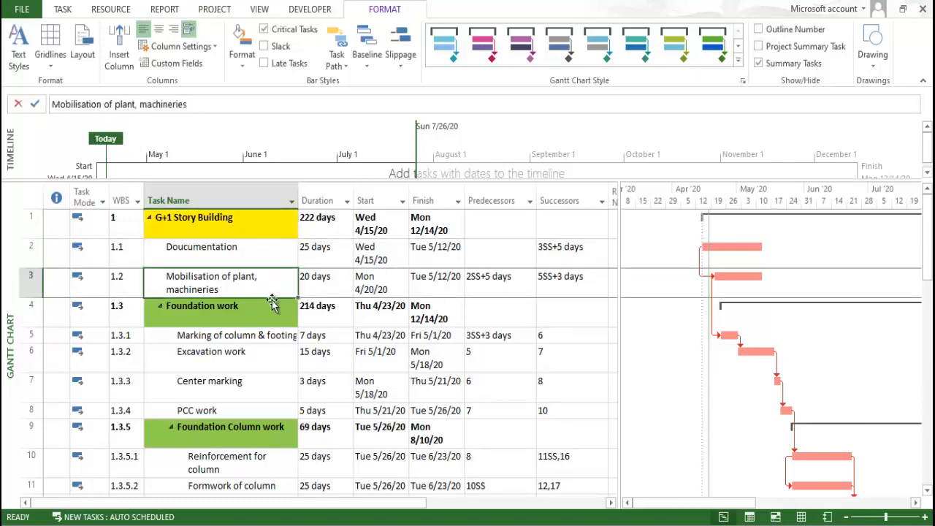
pyautogui.scroll(-3, 383, 332)
pyautogui.scroll(3, 383, 331)
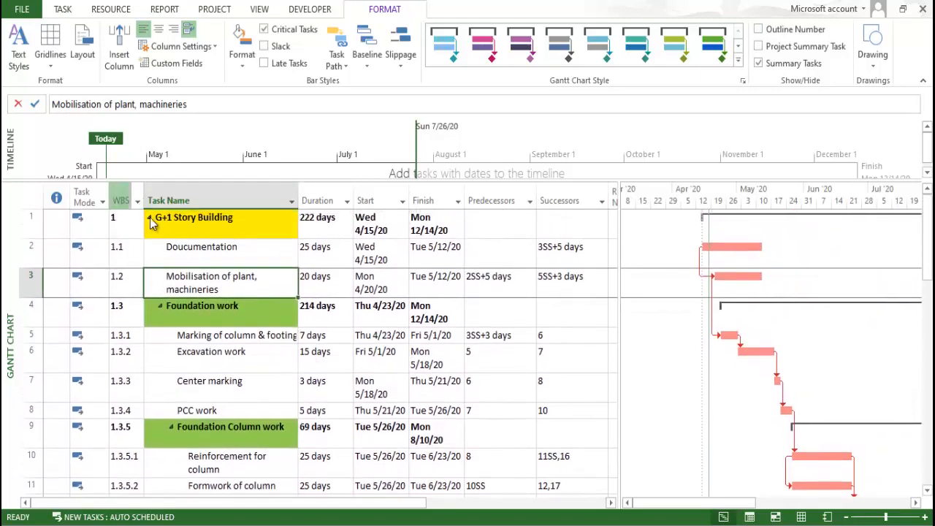
# - Restore the top-level summary task's name to G+10 Story Building
pyautogui.click(154, 224)
pyautogui.click(71, 104)
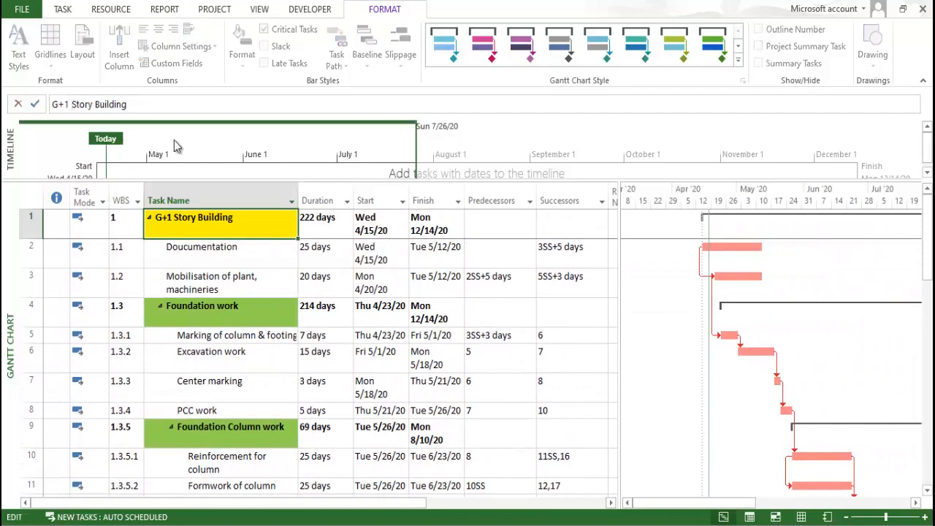
pyautogui.write('0')
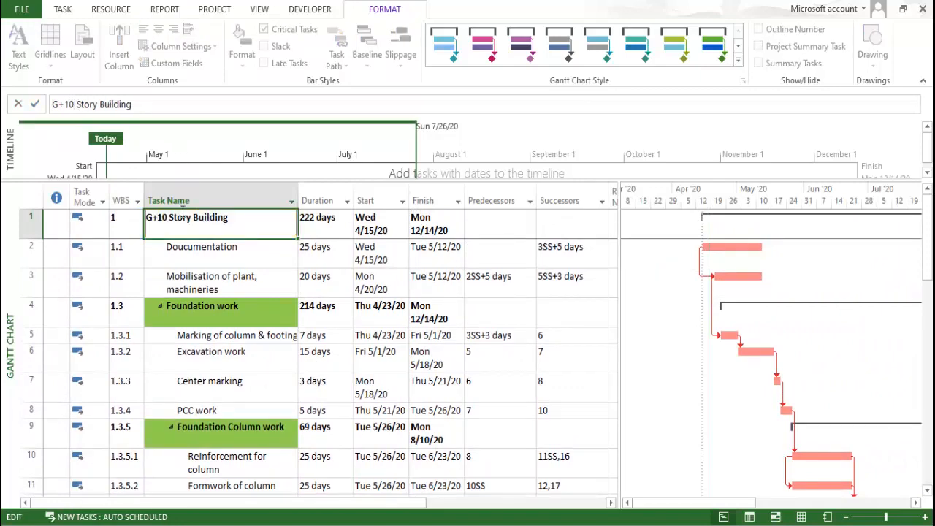
pyautogui.click(235, 282)
# - Check the schedule's tasks, durations and links from Foundation work to the last ground story slab subtask
pyautogui.scroll(-2, 281, 307)
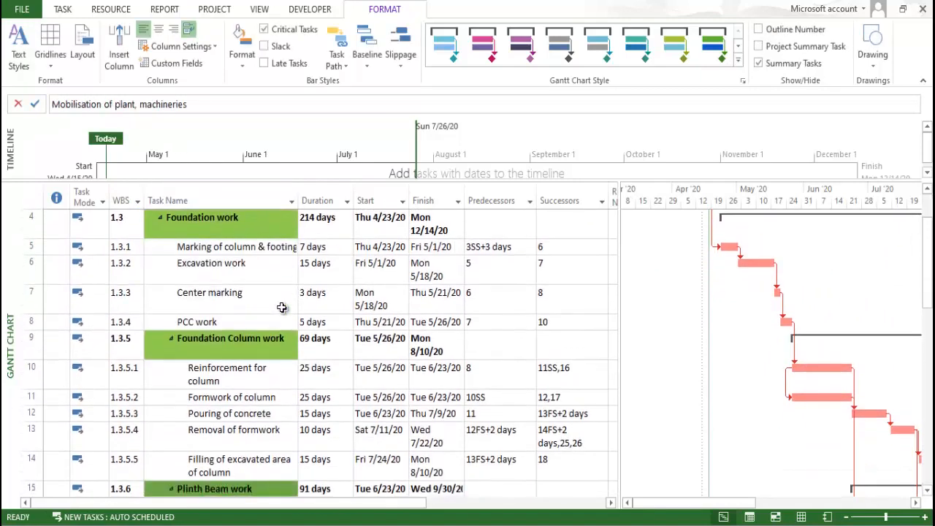
pyautogui.scroll(2, 282, 307)
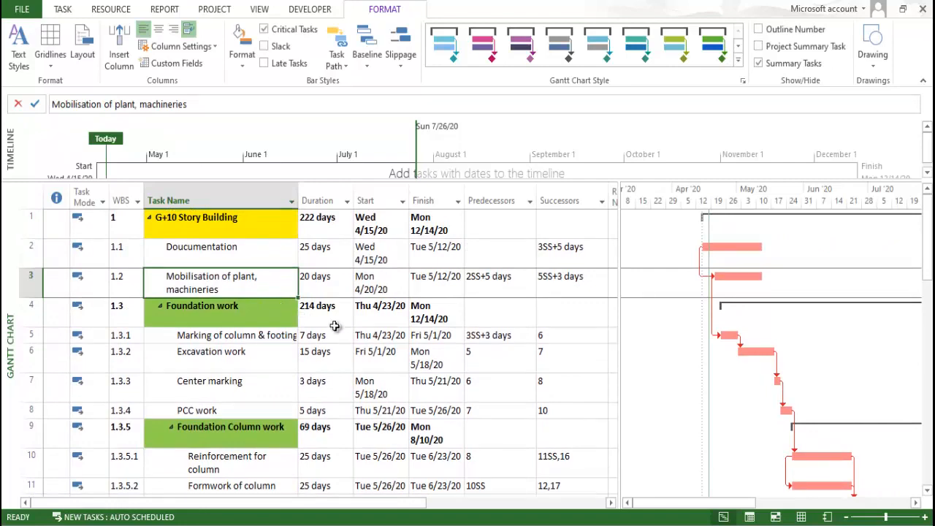
pyautogui.scroll(-2, 334, 326)
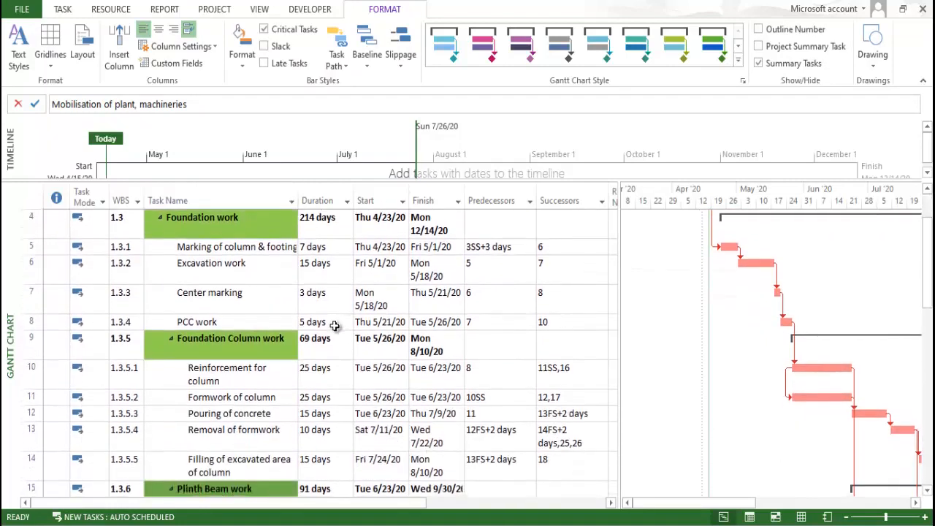
pyautogui.scroll(2, 334, 326)
pyautogui.scroll(-15, 334, 325)
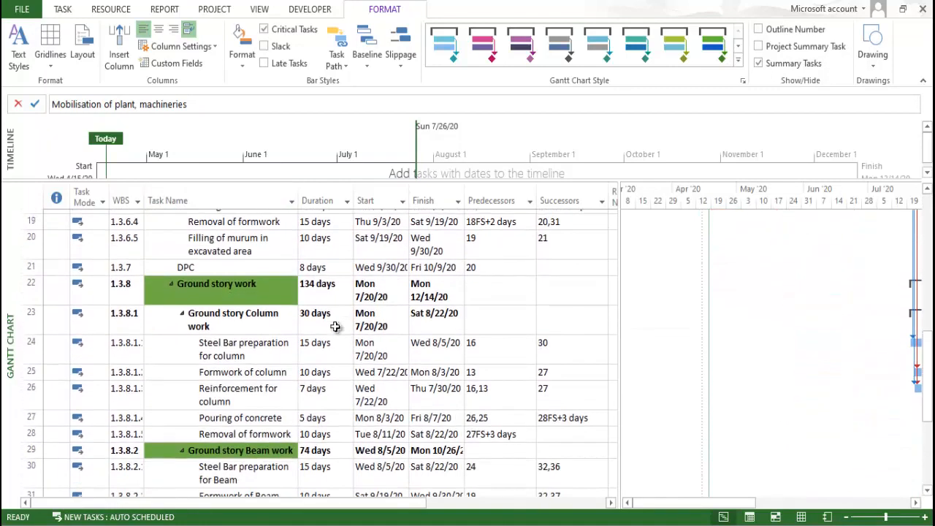
pyautogui.scroll(-1, 282, 338)
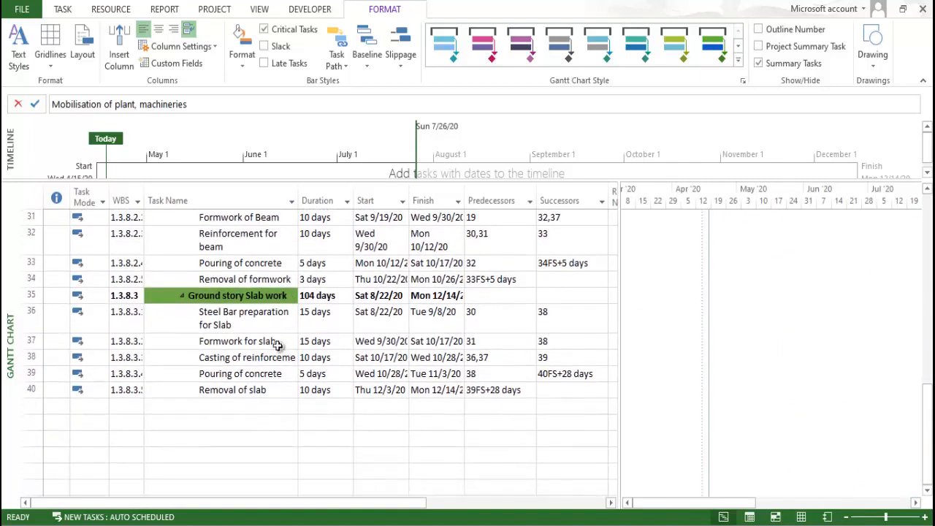
pyautogui.scroll(-1, 282, 392)
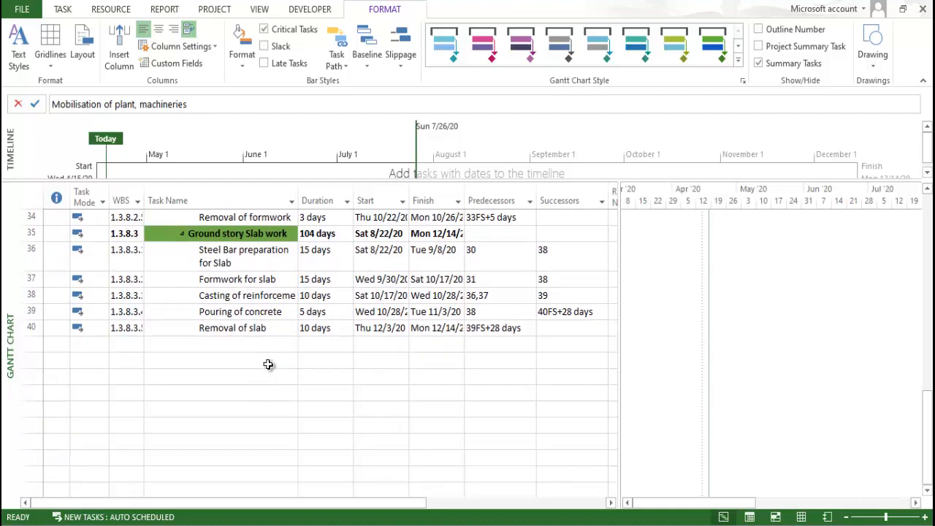